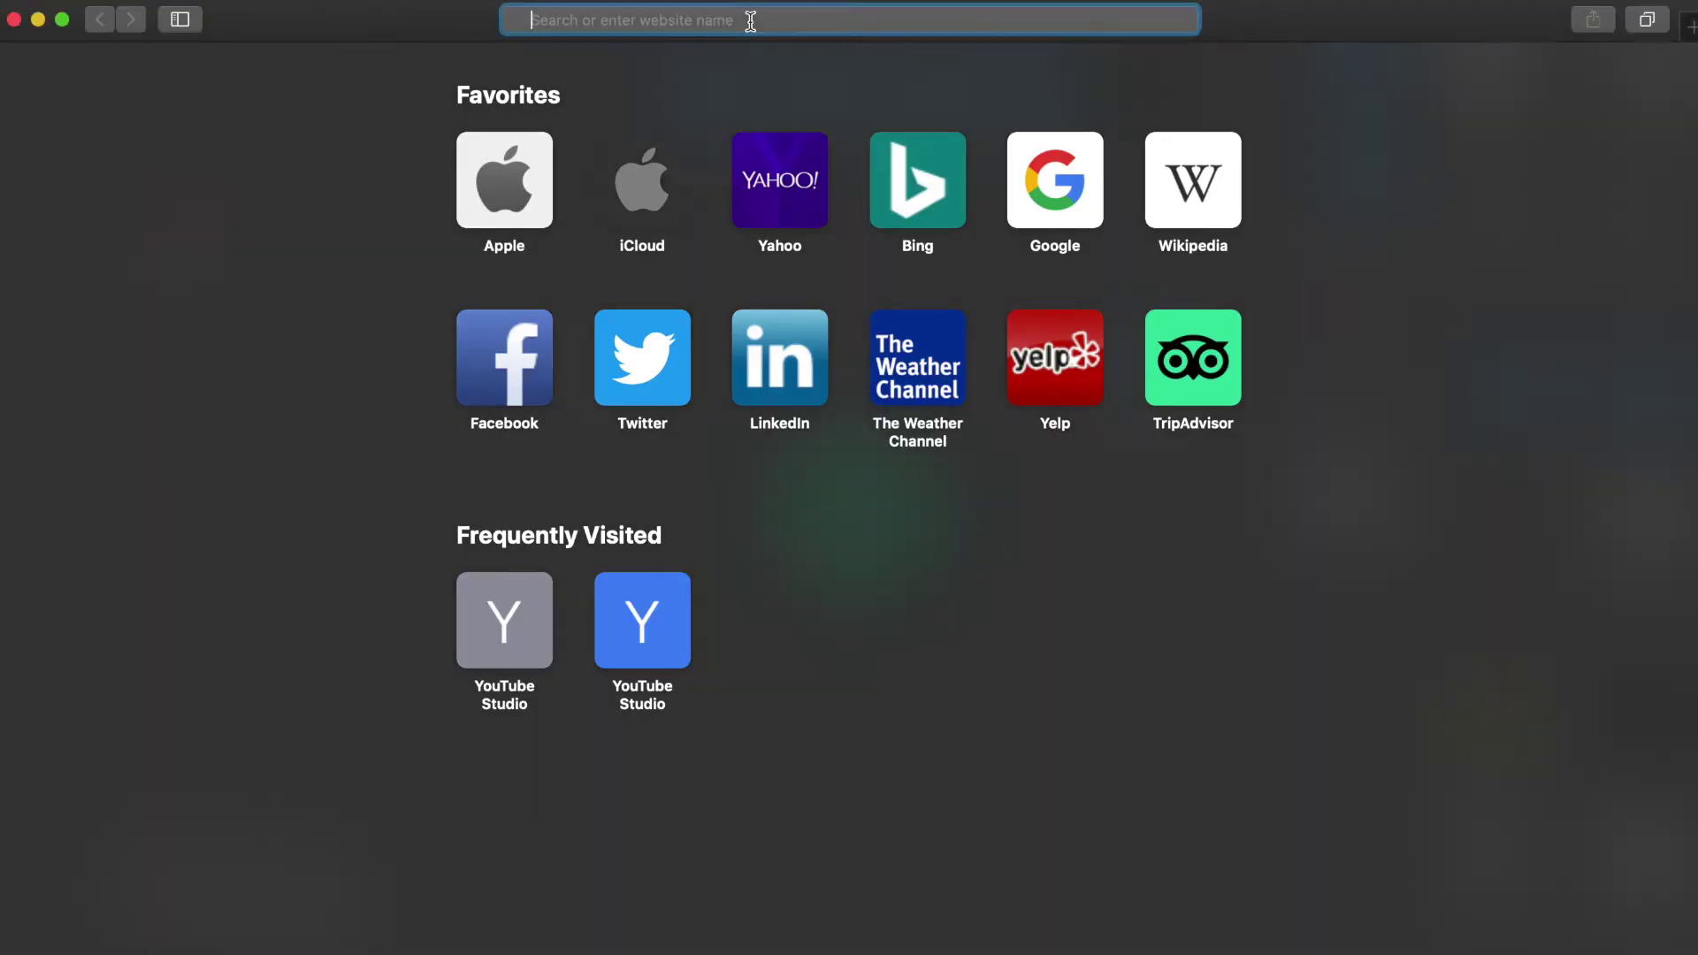
type("driv")
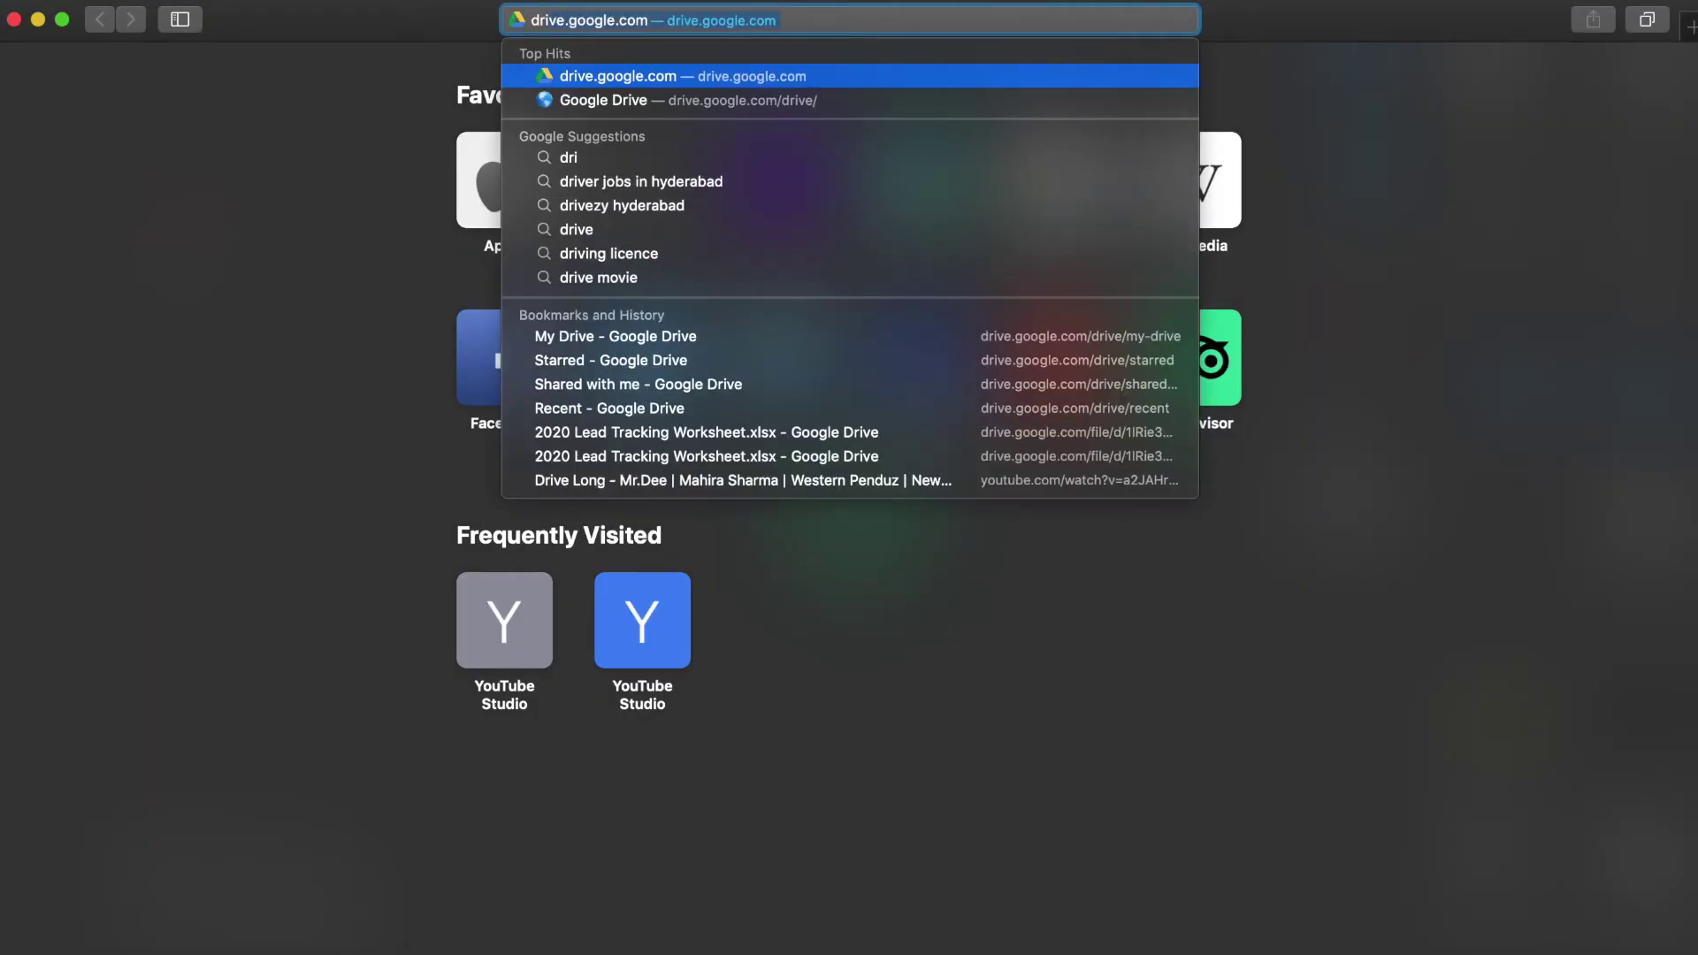
type("e")
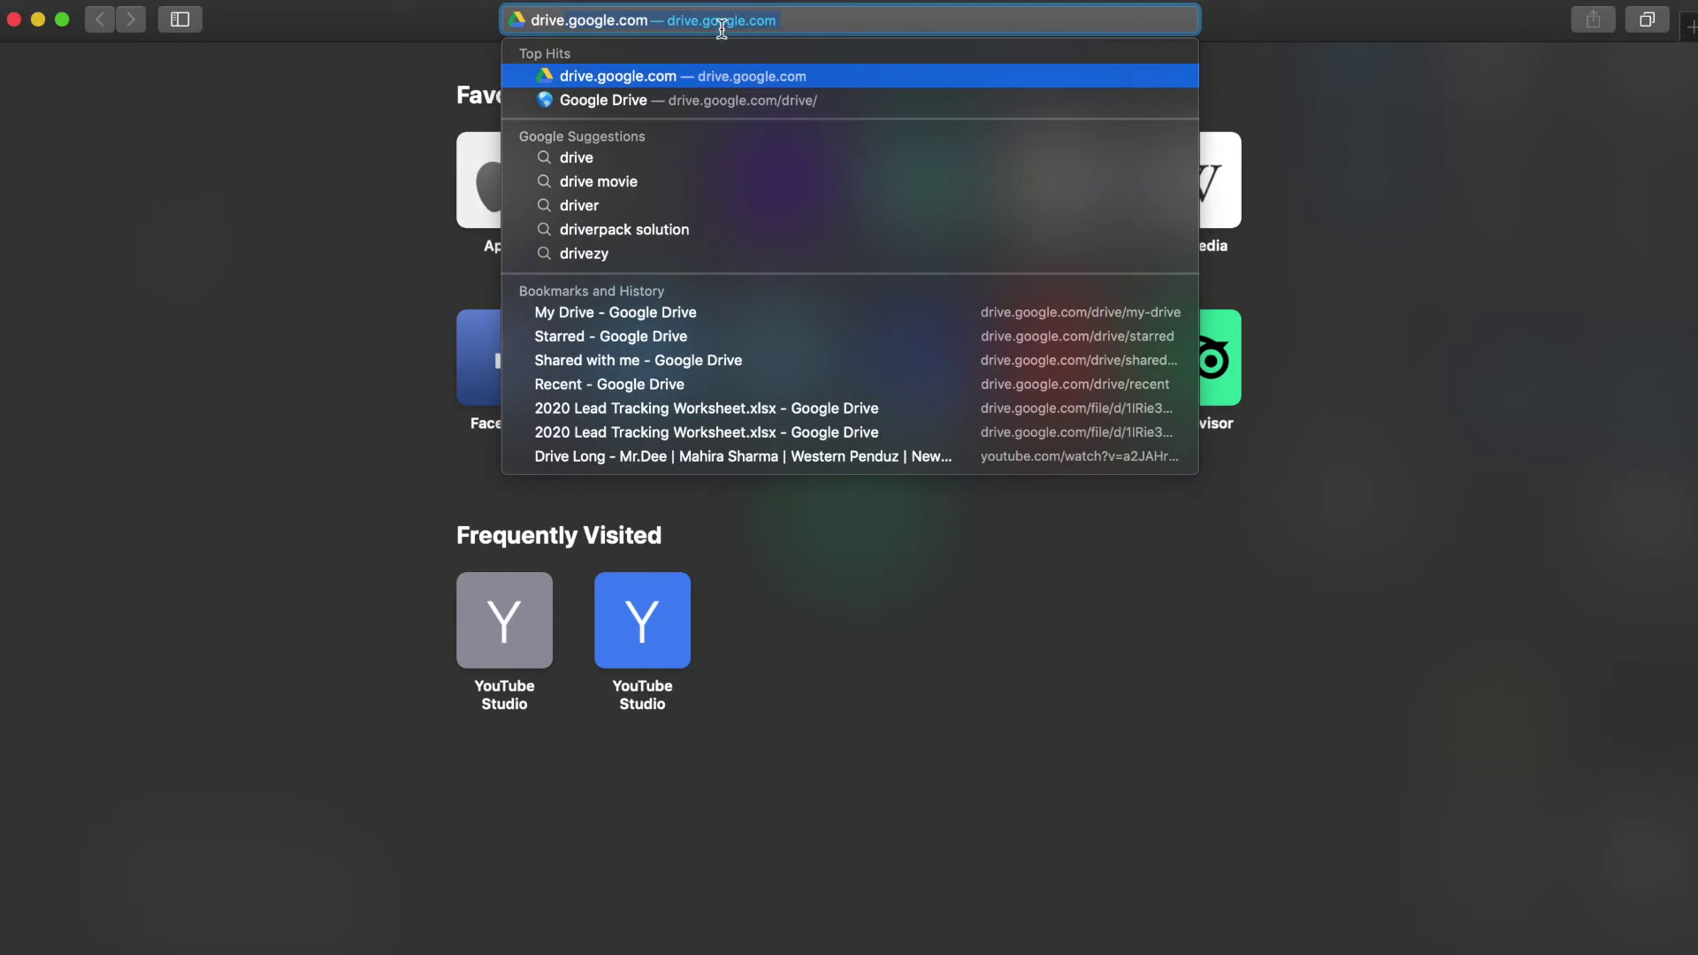
Go to Google Drive and create a new blank Google Sheets spreadsheet
key("Return")
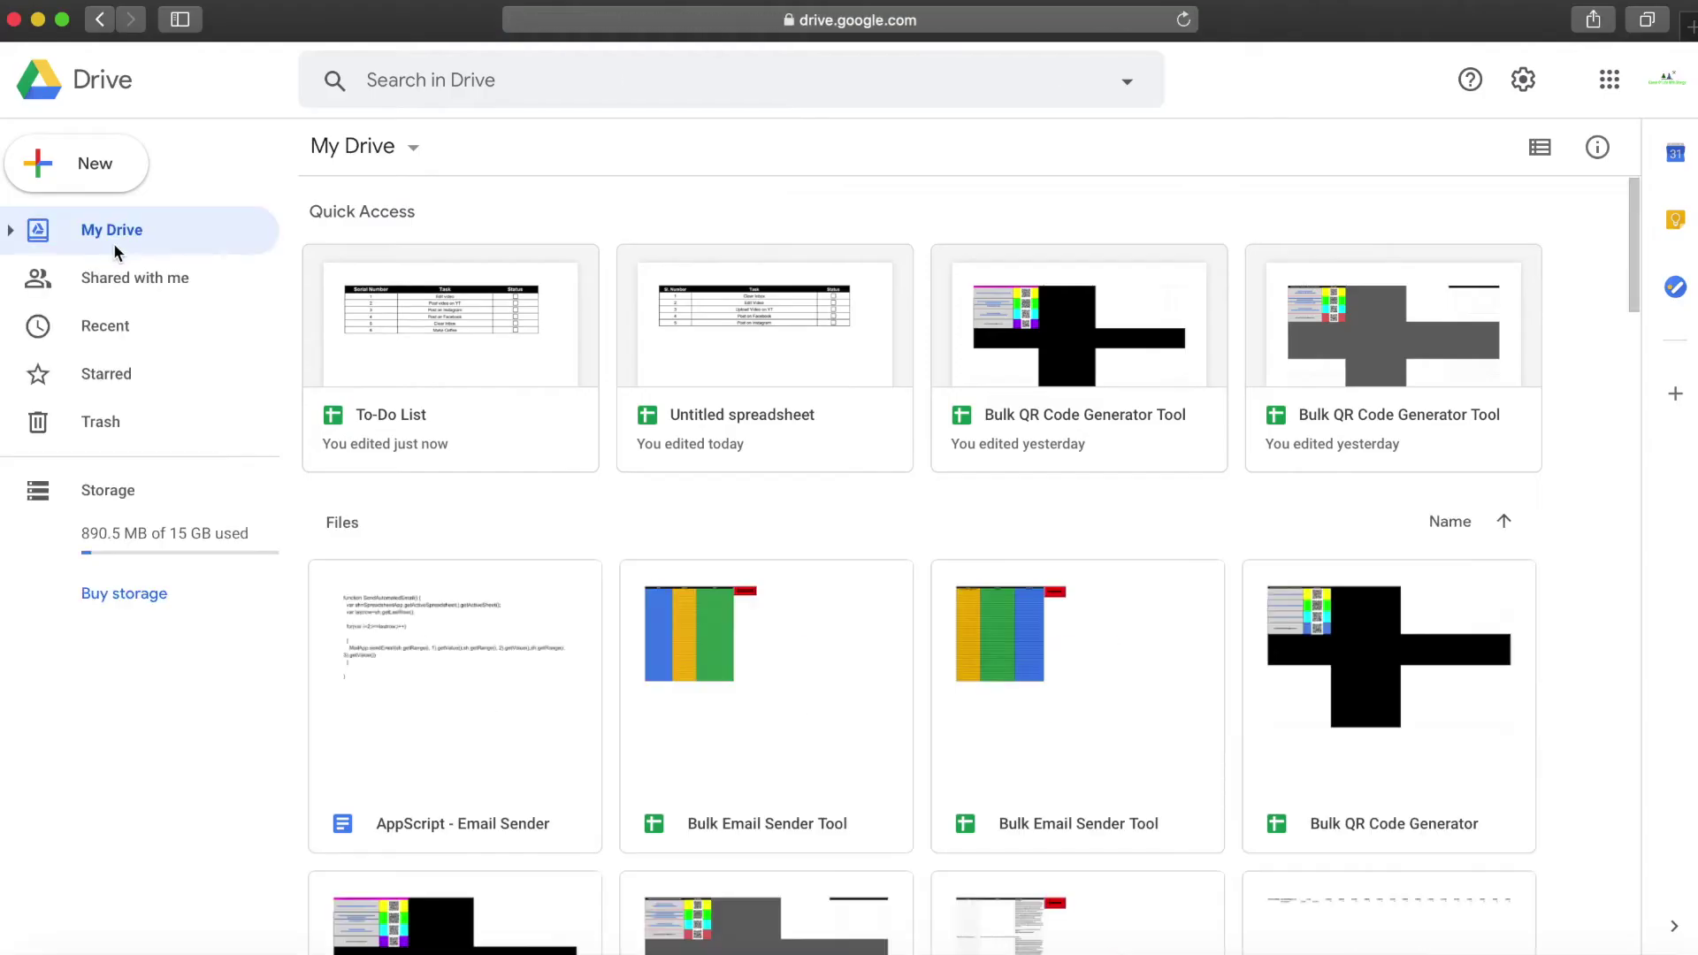
left_click(80, 163)
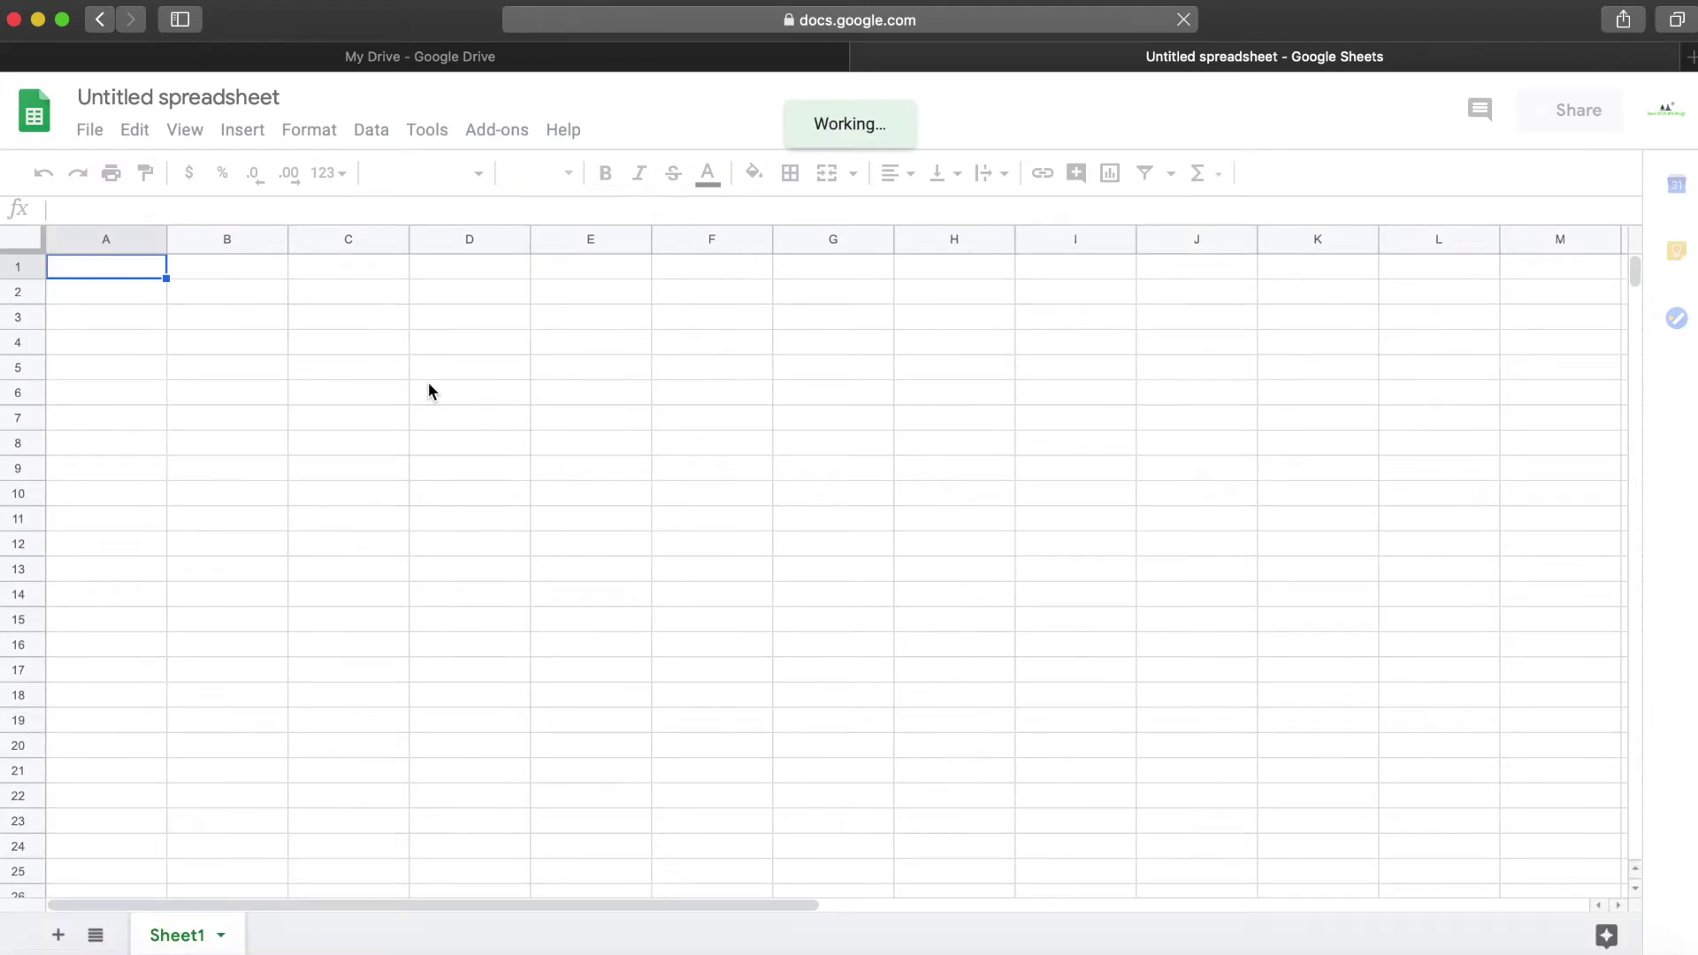
Title the spreadsheet 'To-Do List' and enter headers Serial Number, Task, Status in A1:C1
left_click(203, 103)
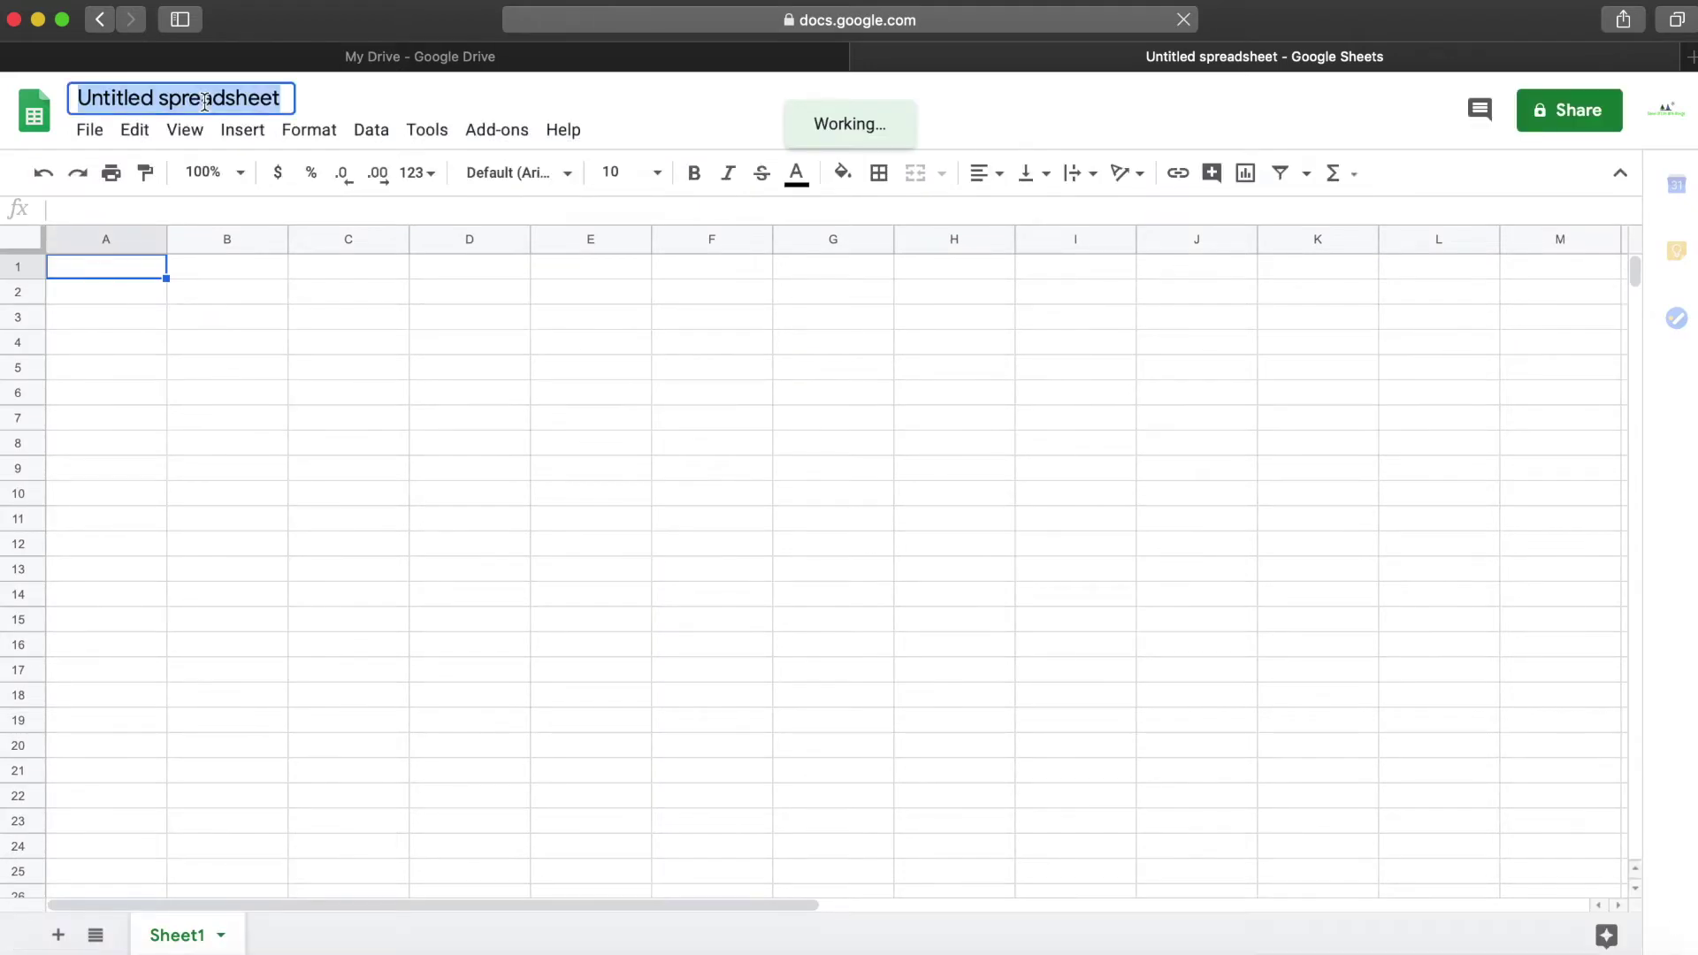
type("To-")
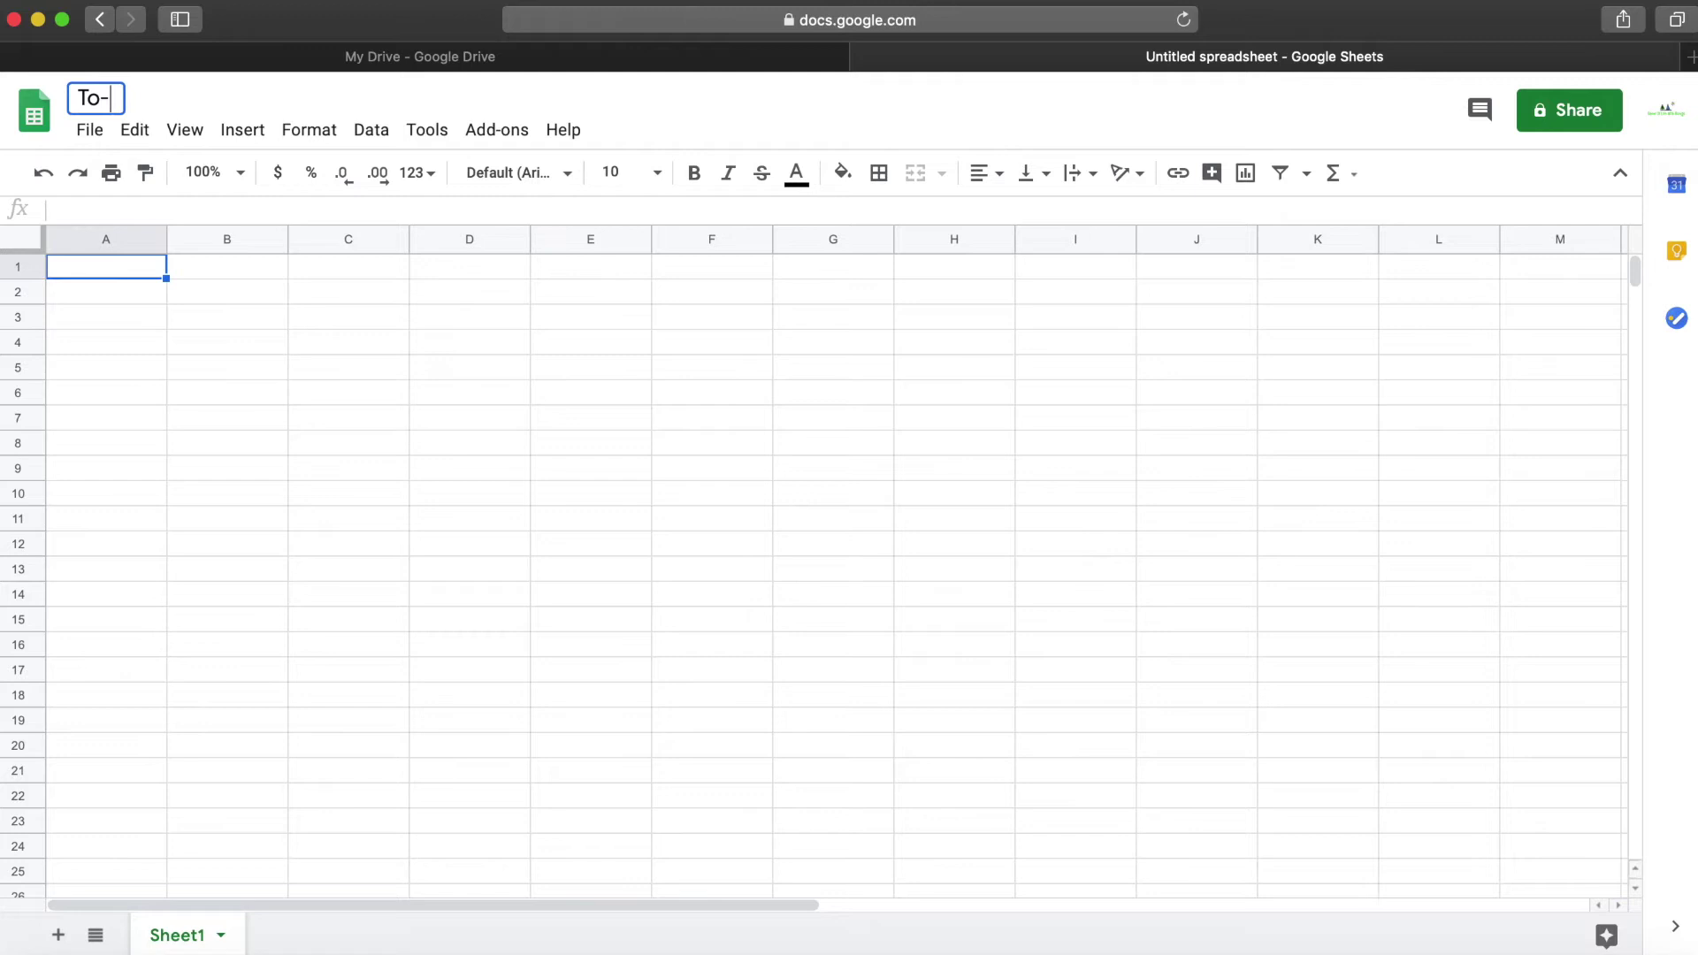
type("Do List")
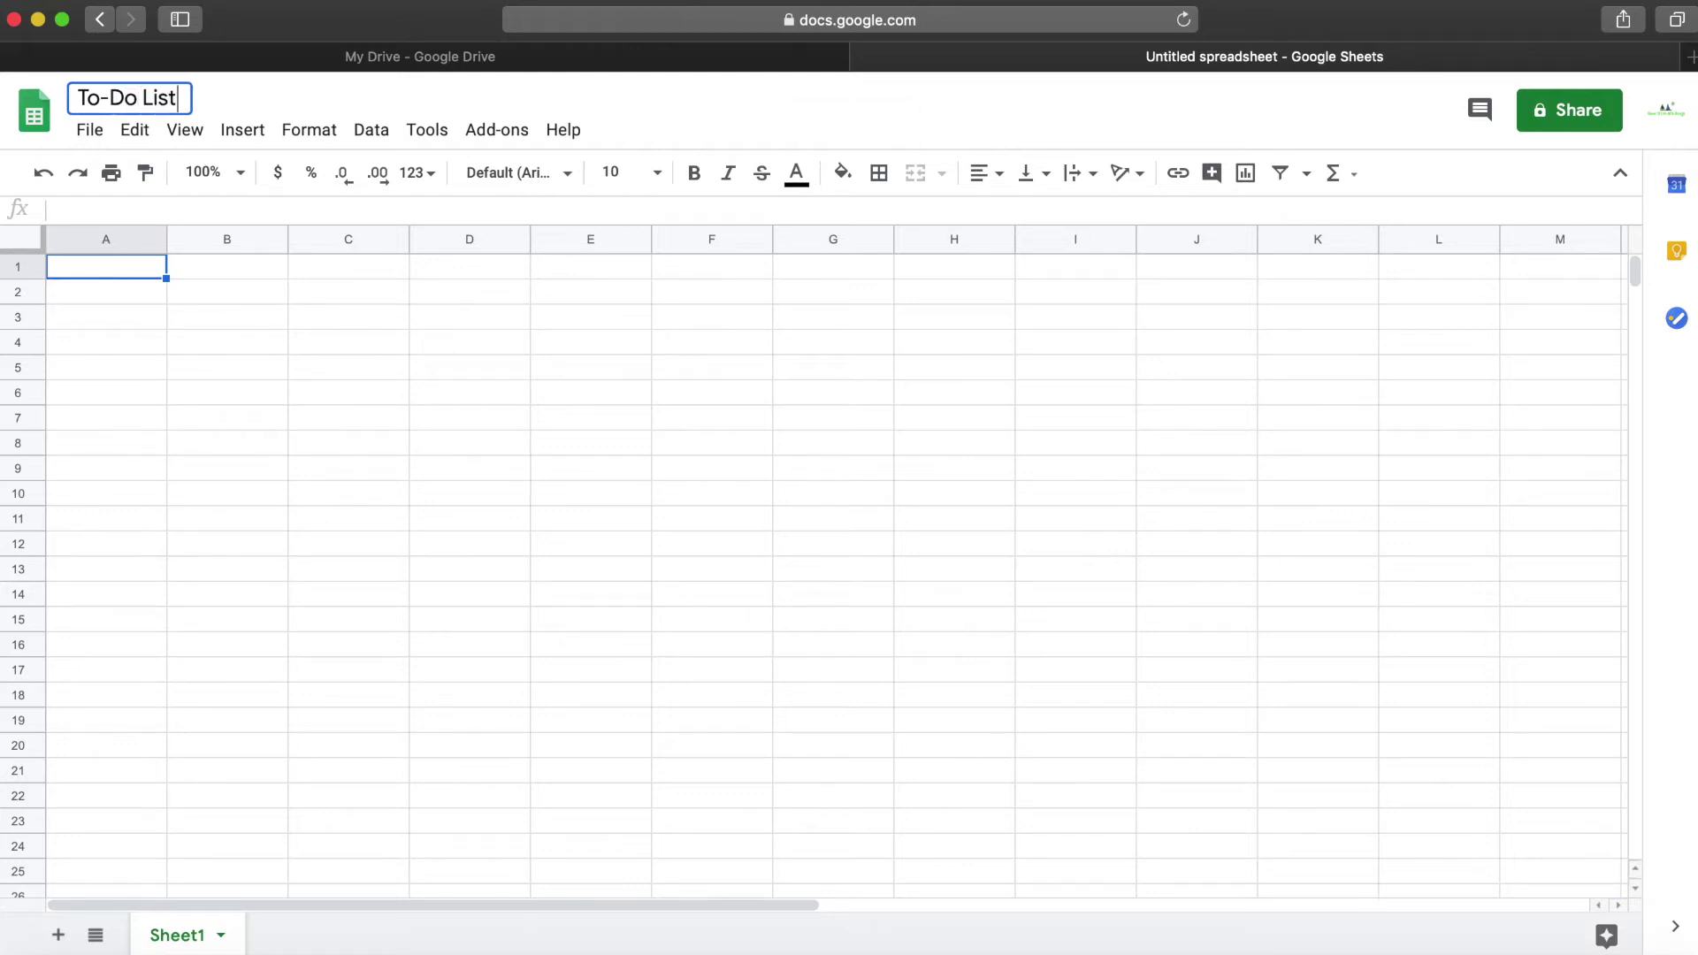
key("Return")
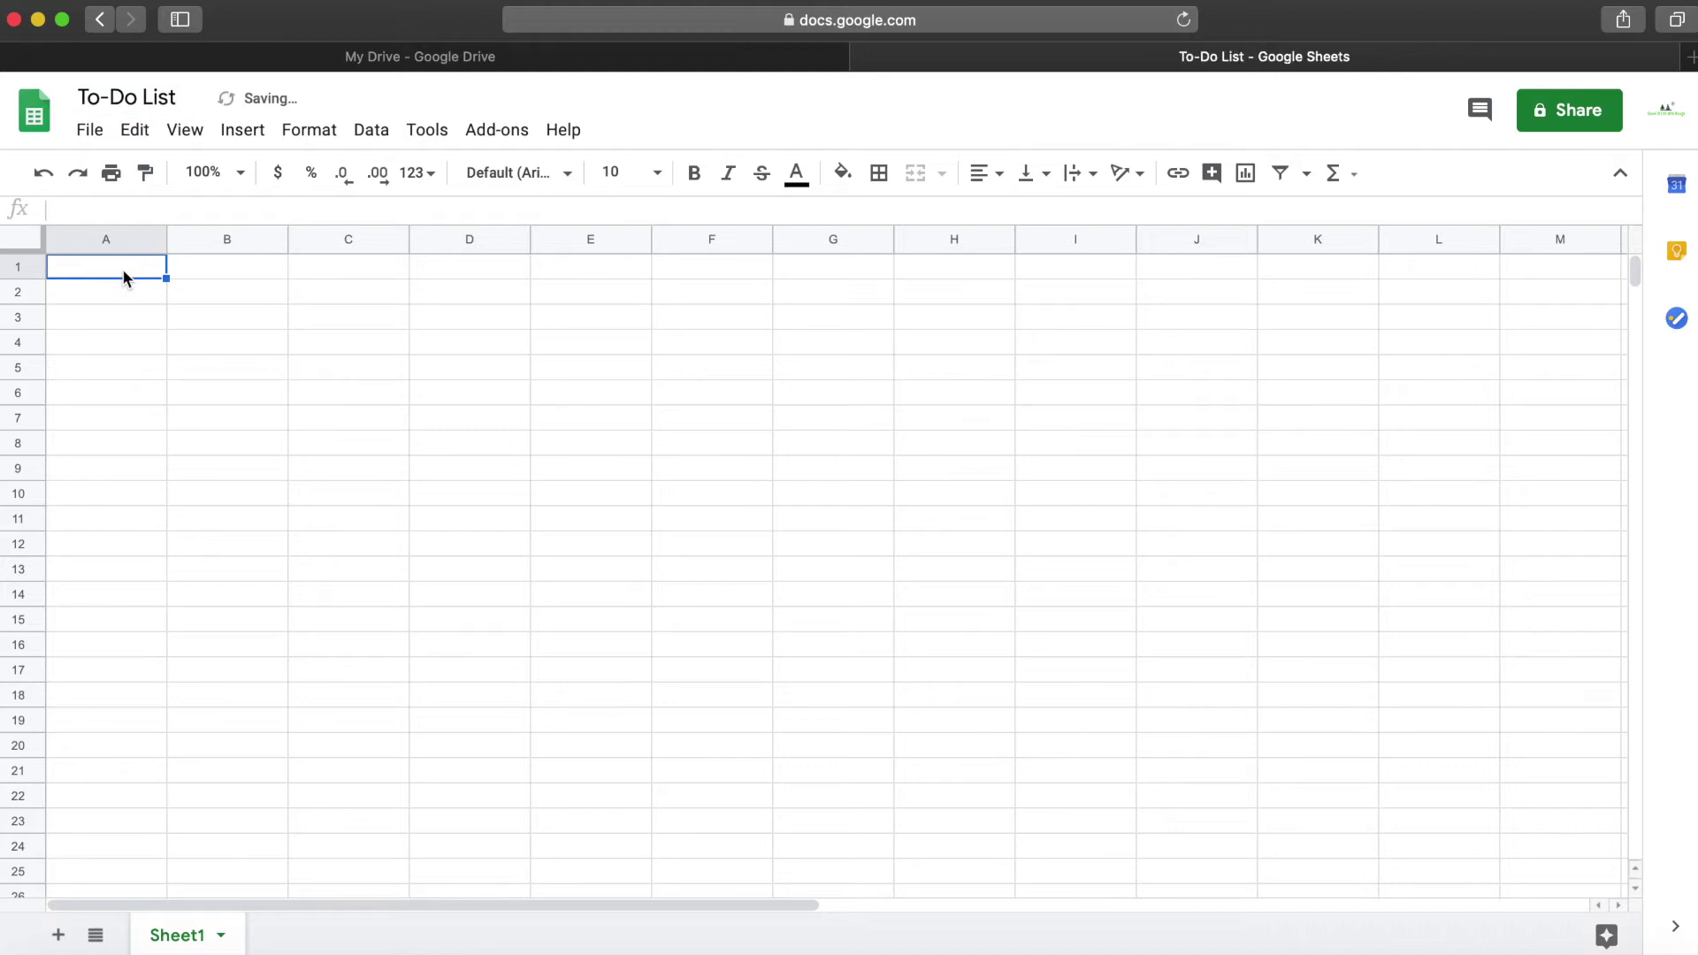
type("Serial N")
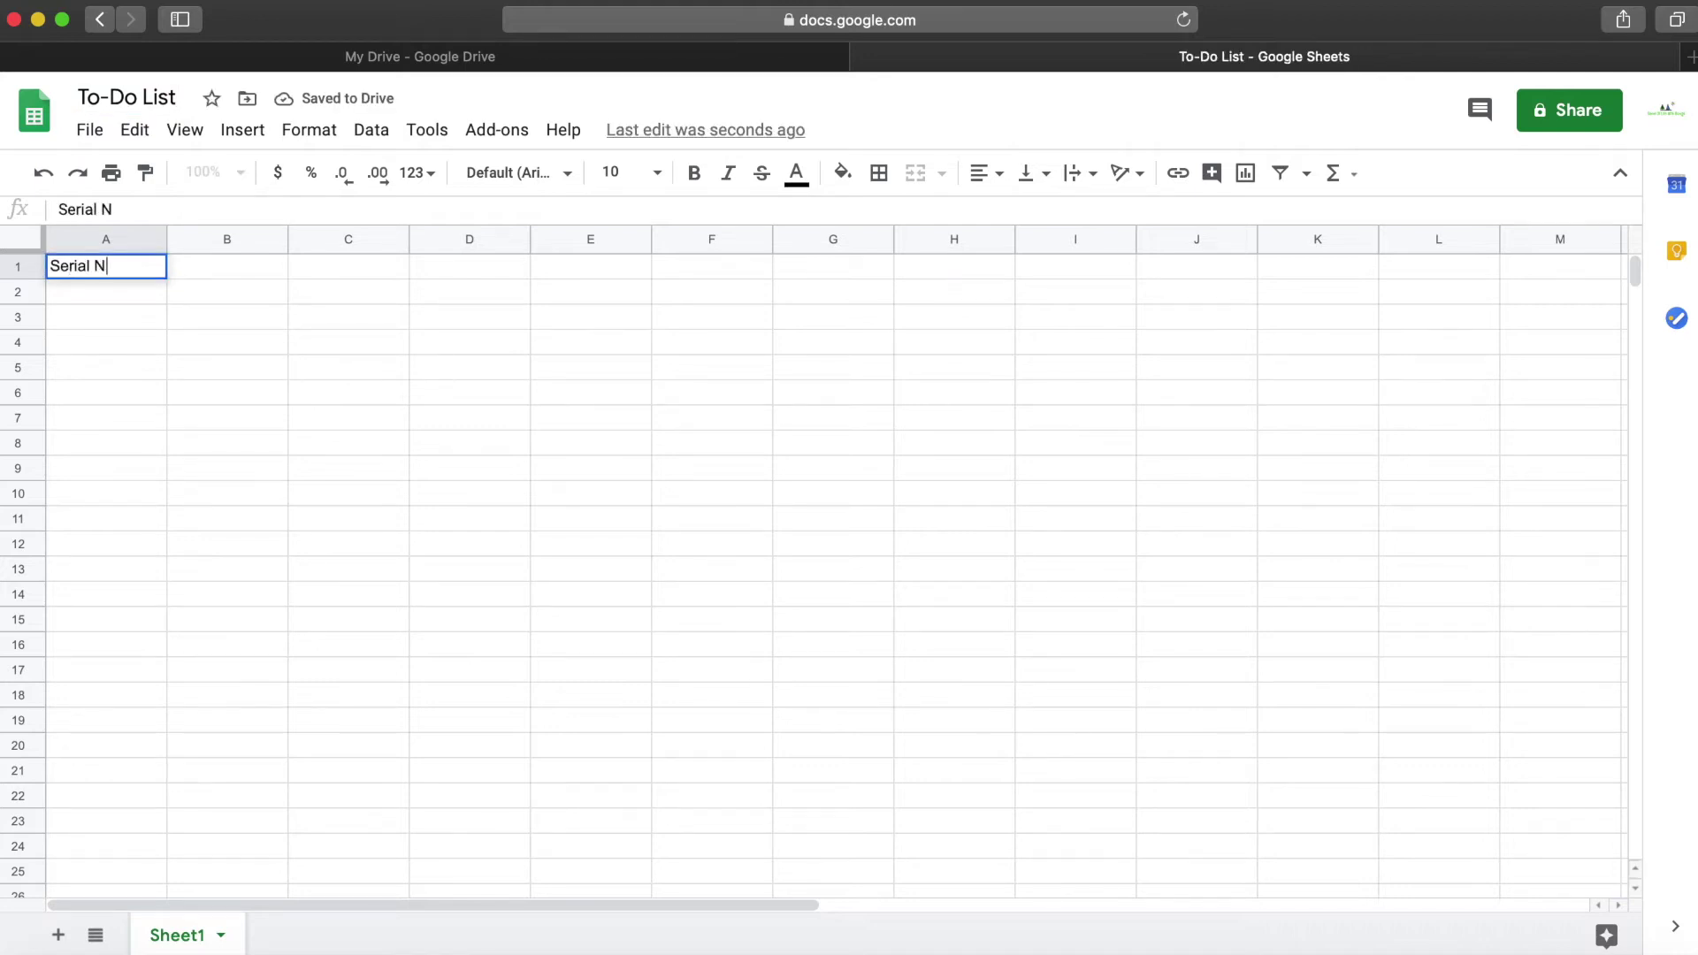
type("umber")
left_click(225, 275)
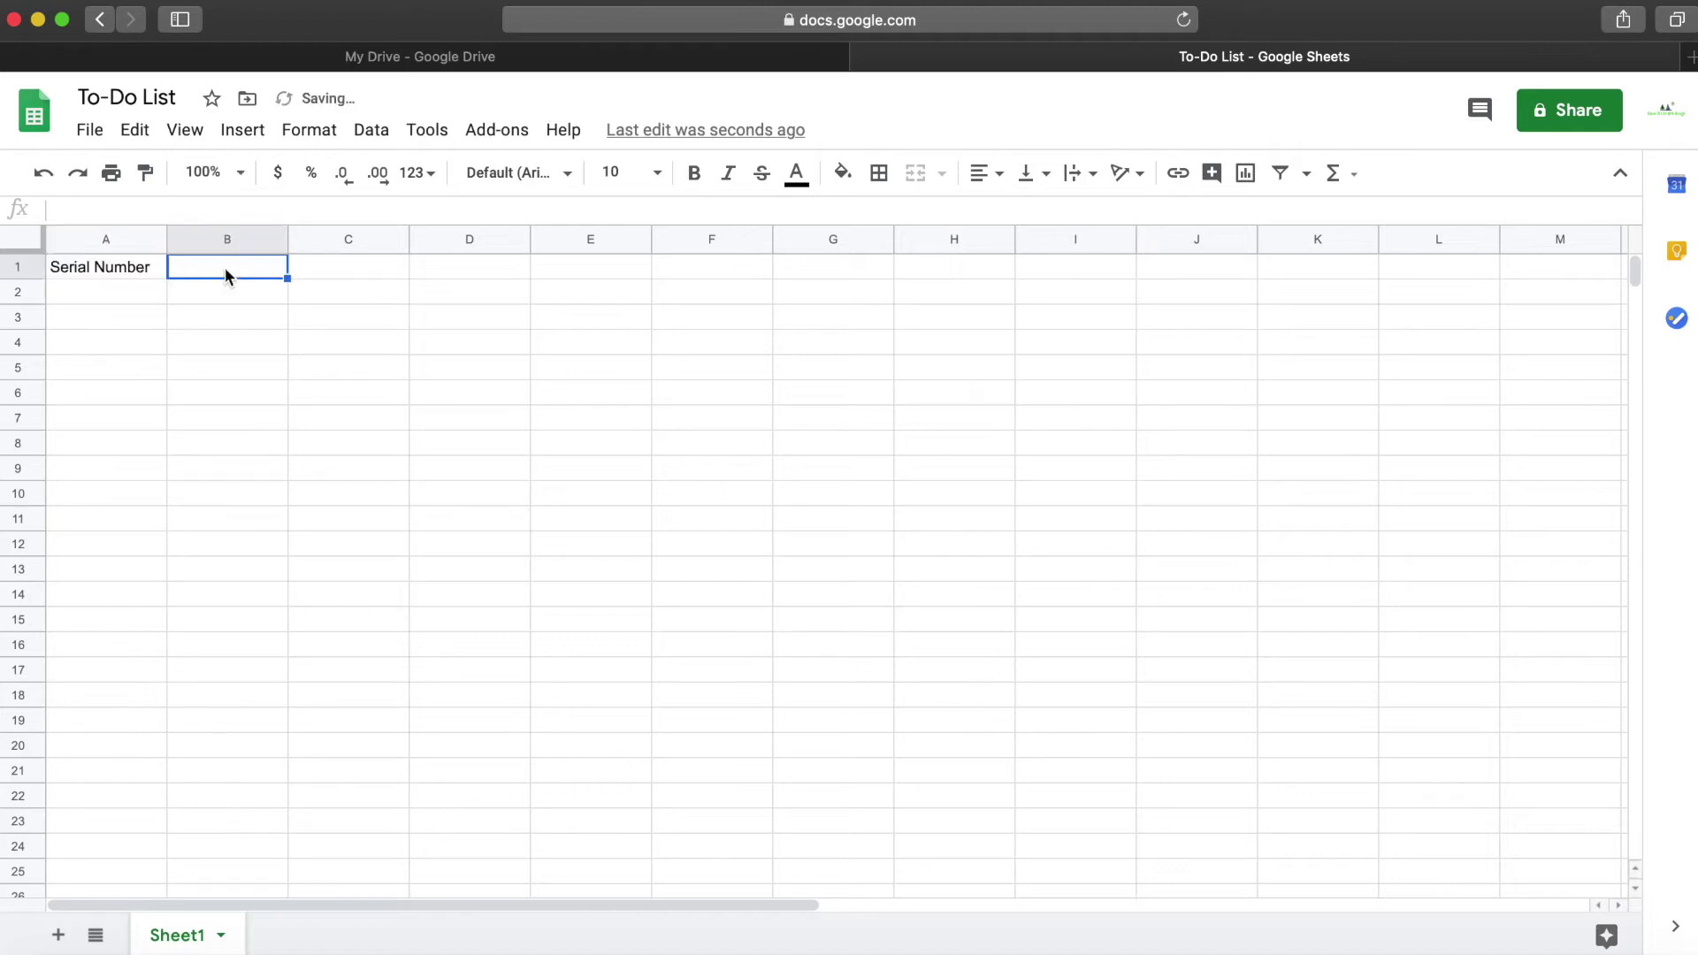
type("Task")
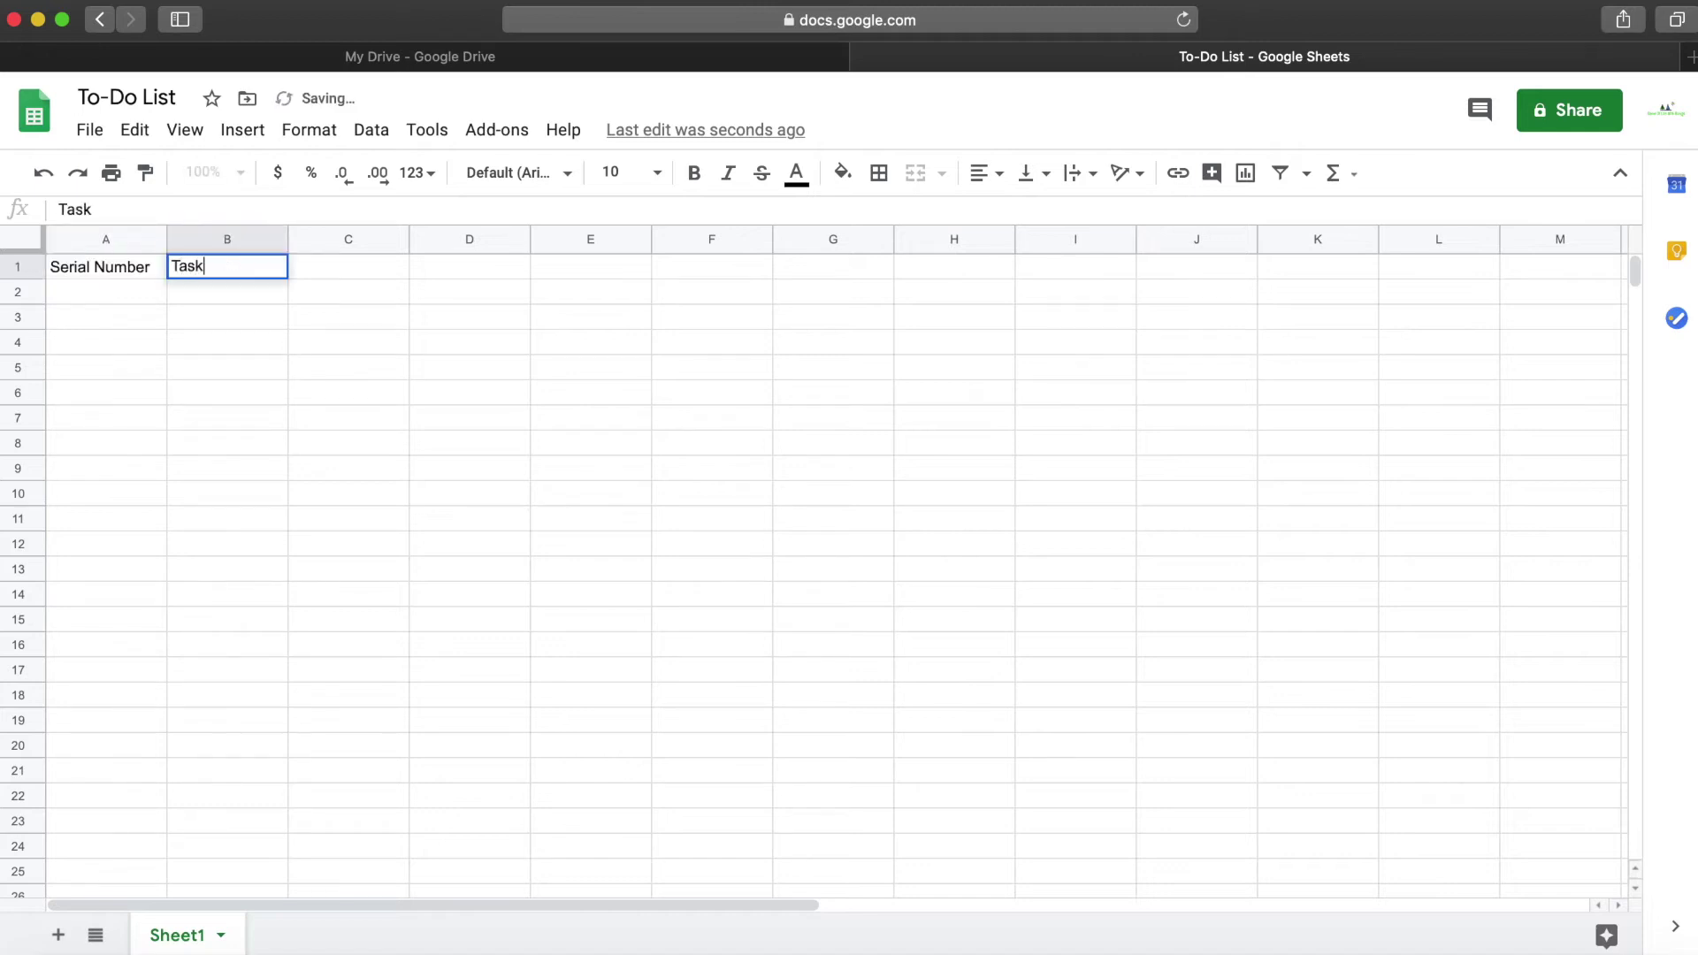
left_click(333, 269)
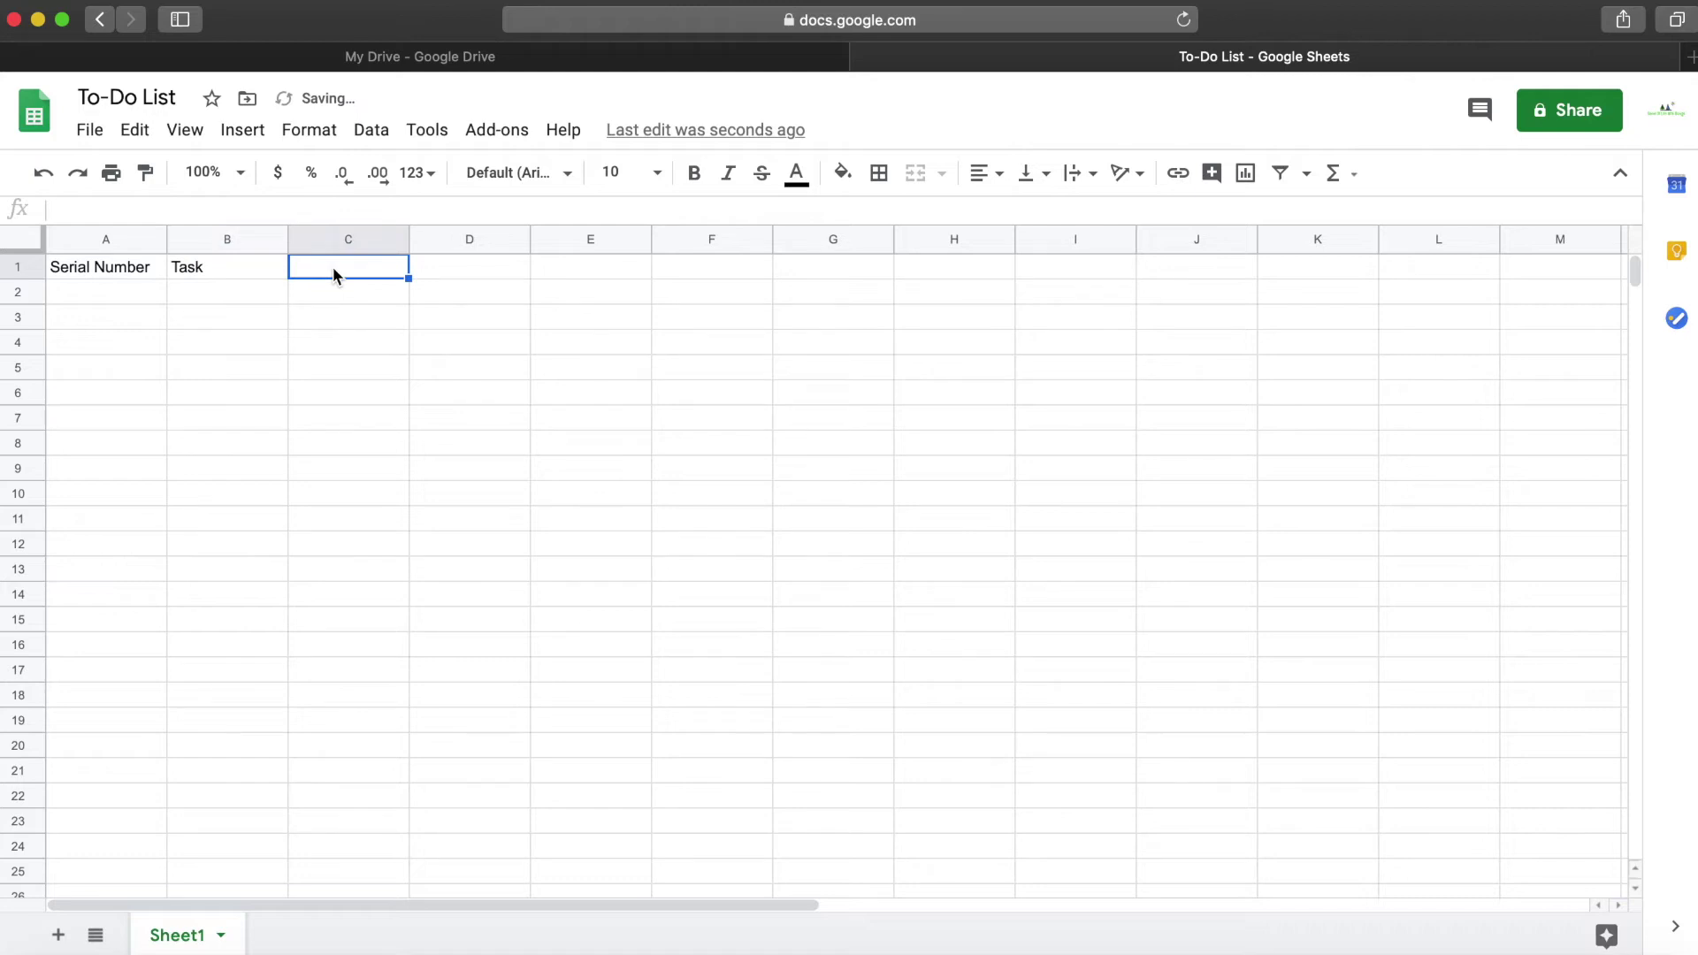
type("Status")
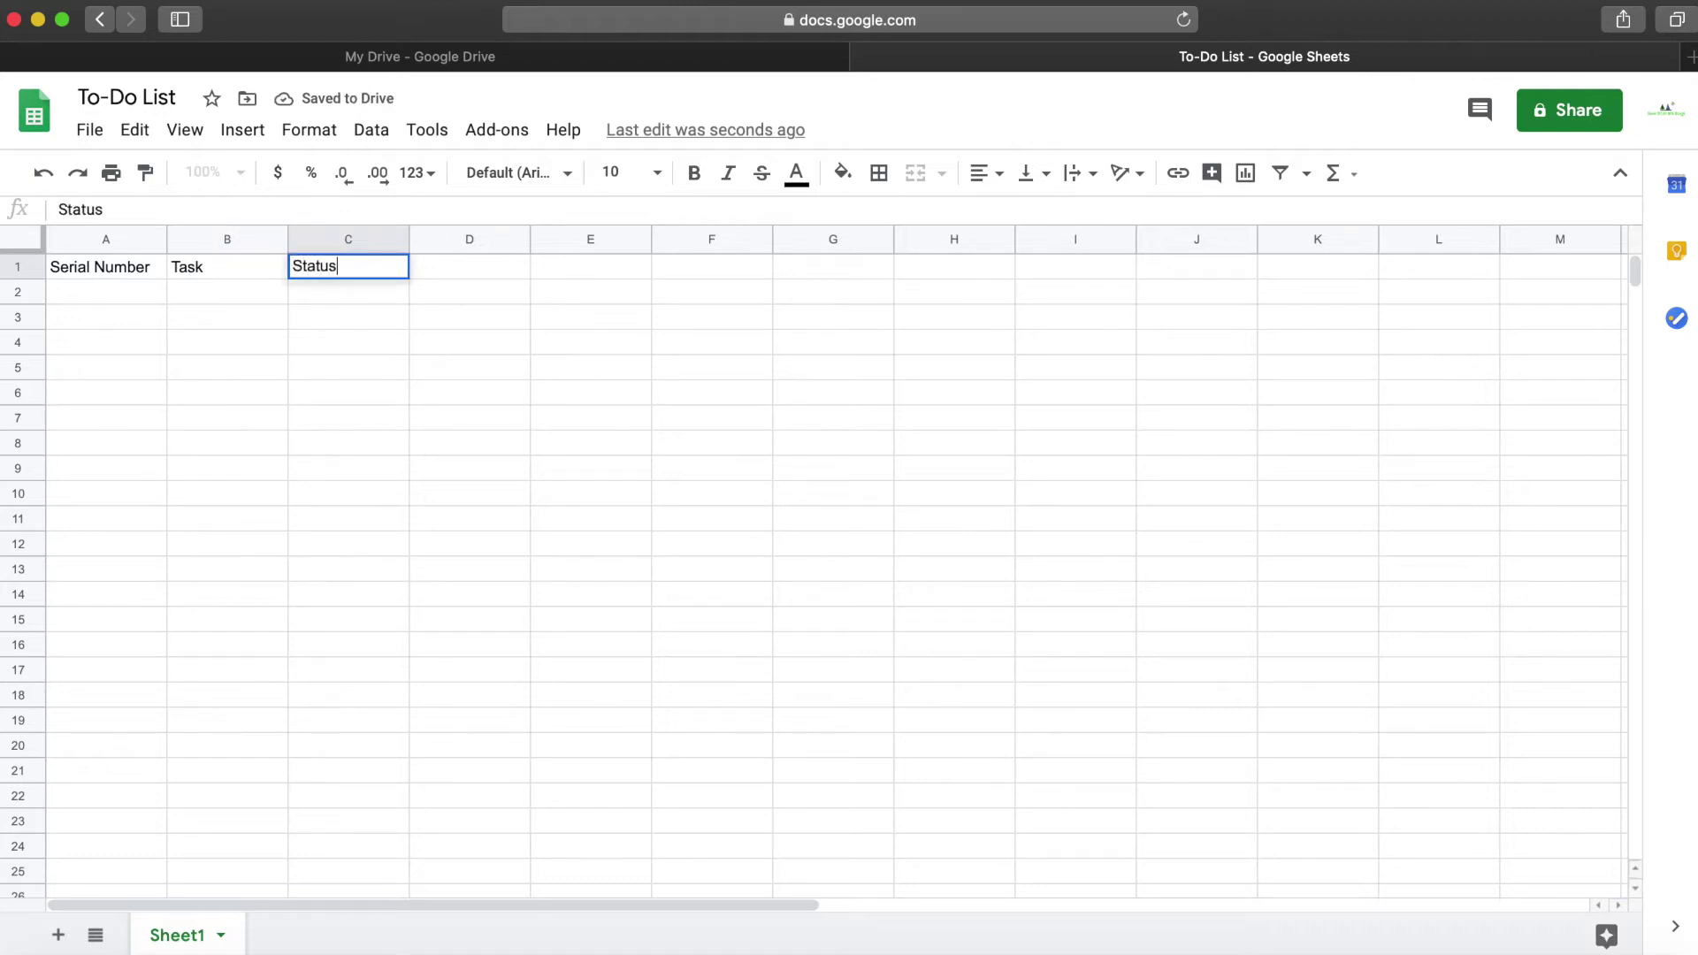
left_click(334, 323)
Set the A1:C1 header text to bold Comfortaa, size 11
left_click_drag(146, 273, 326, 271)
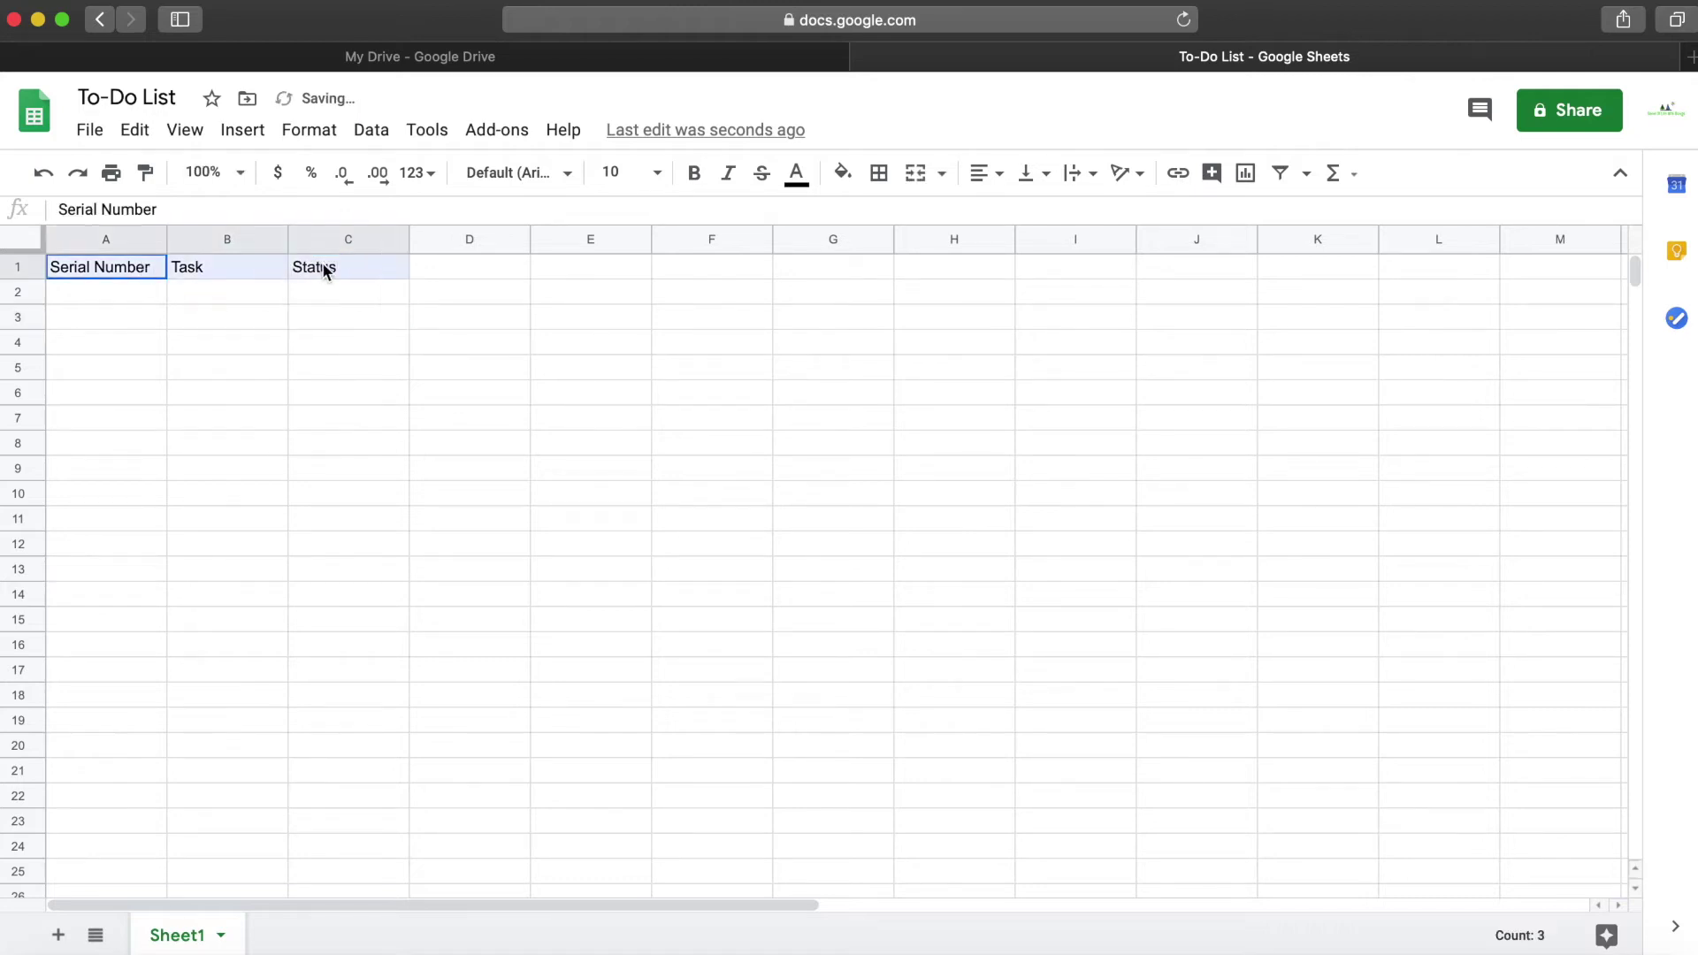
left_click(563, 174)
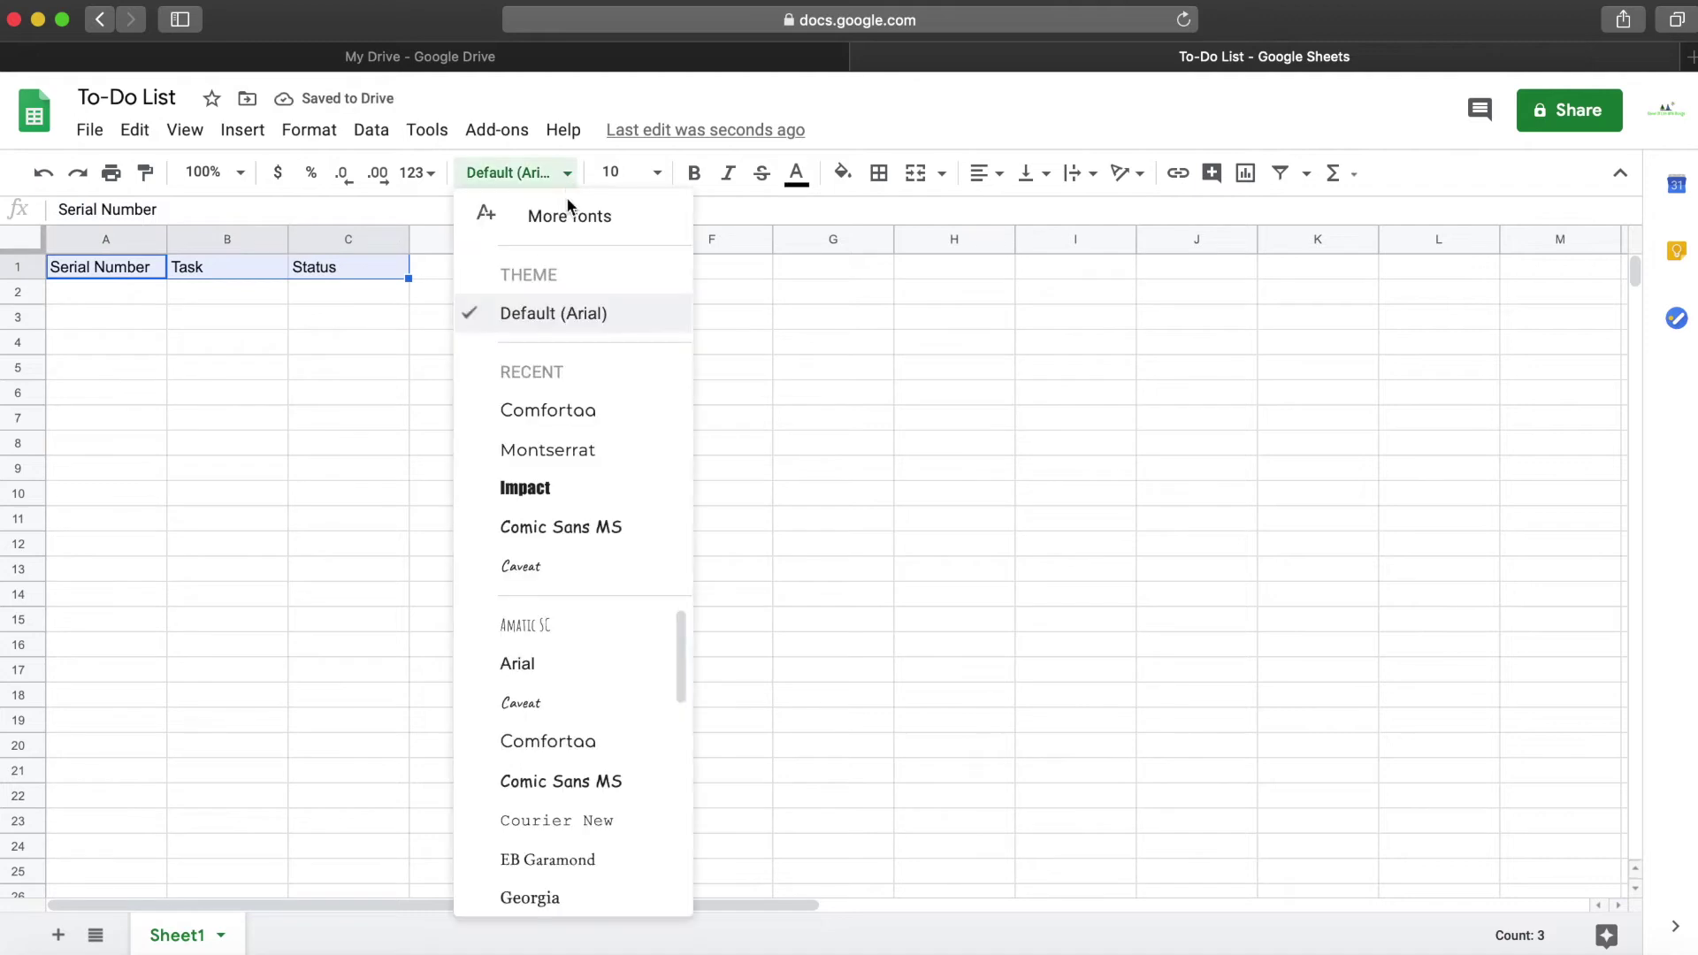
left_click(531, 411)
left_click(657, 173)
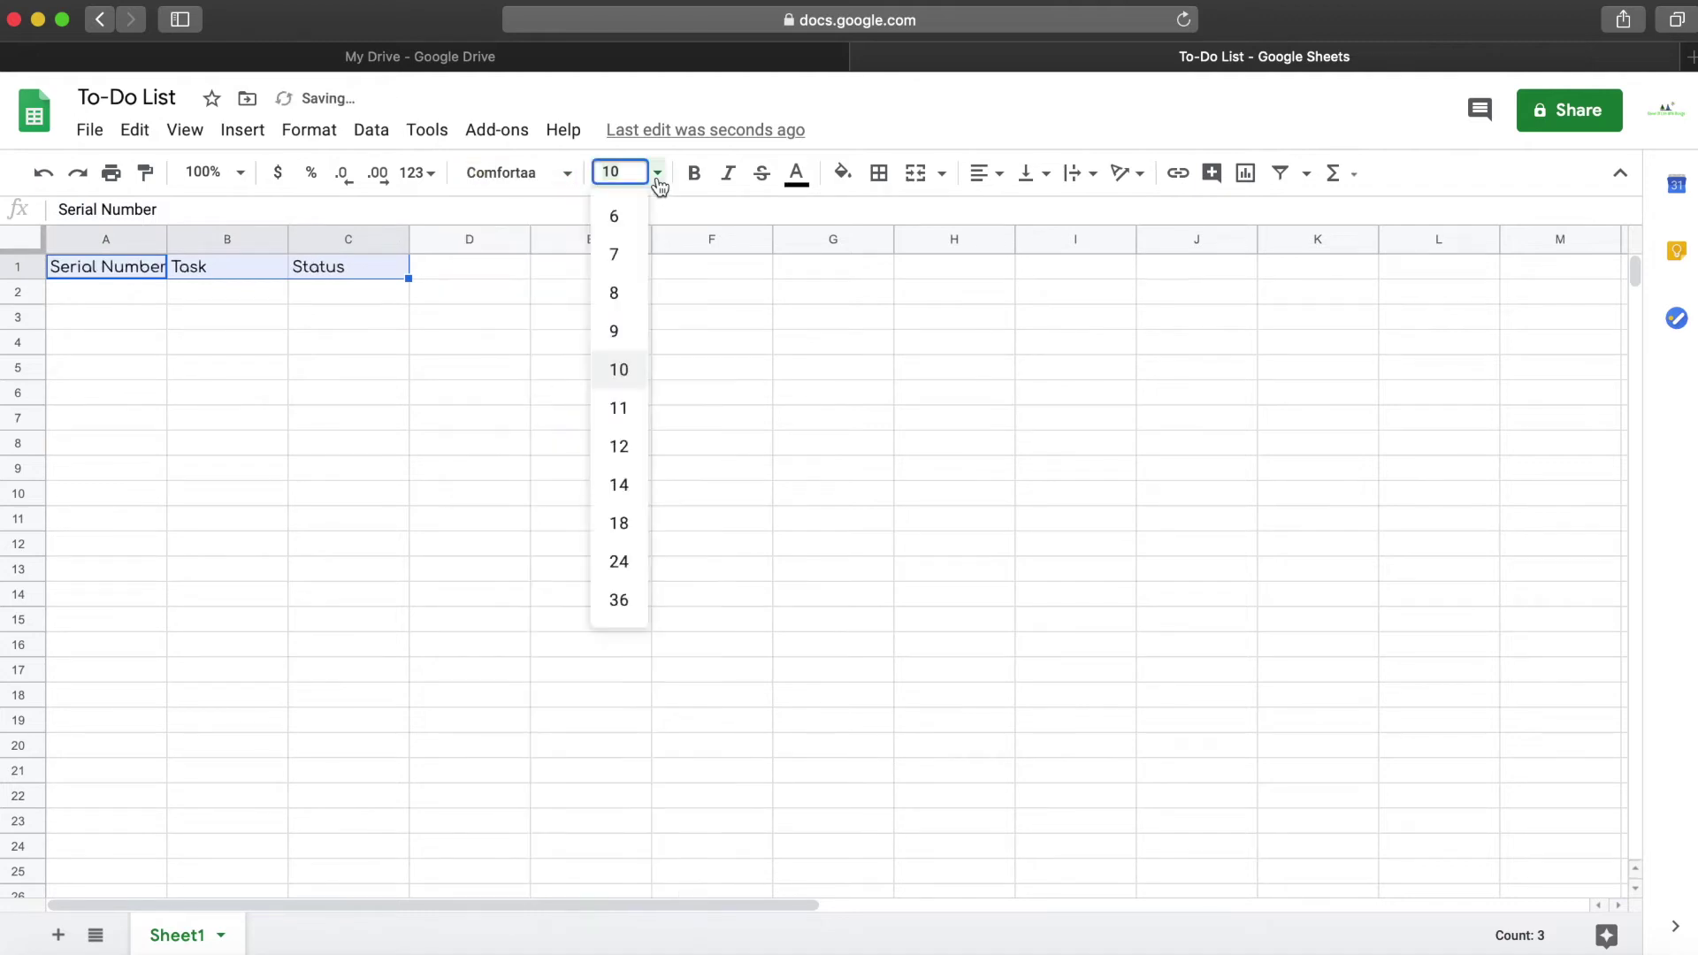
left_click(620, 407)
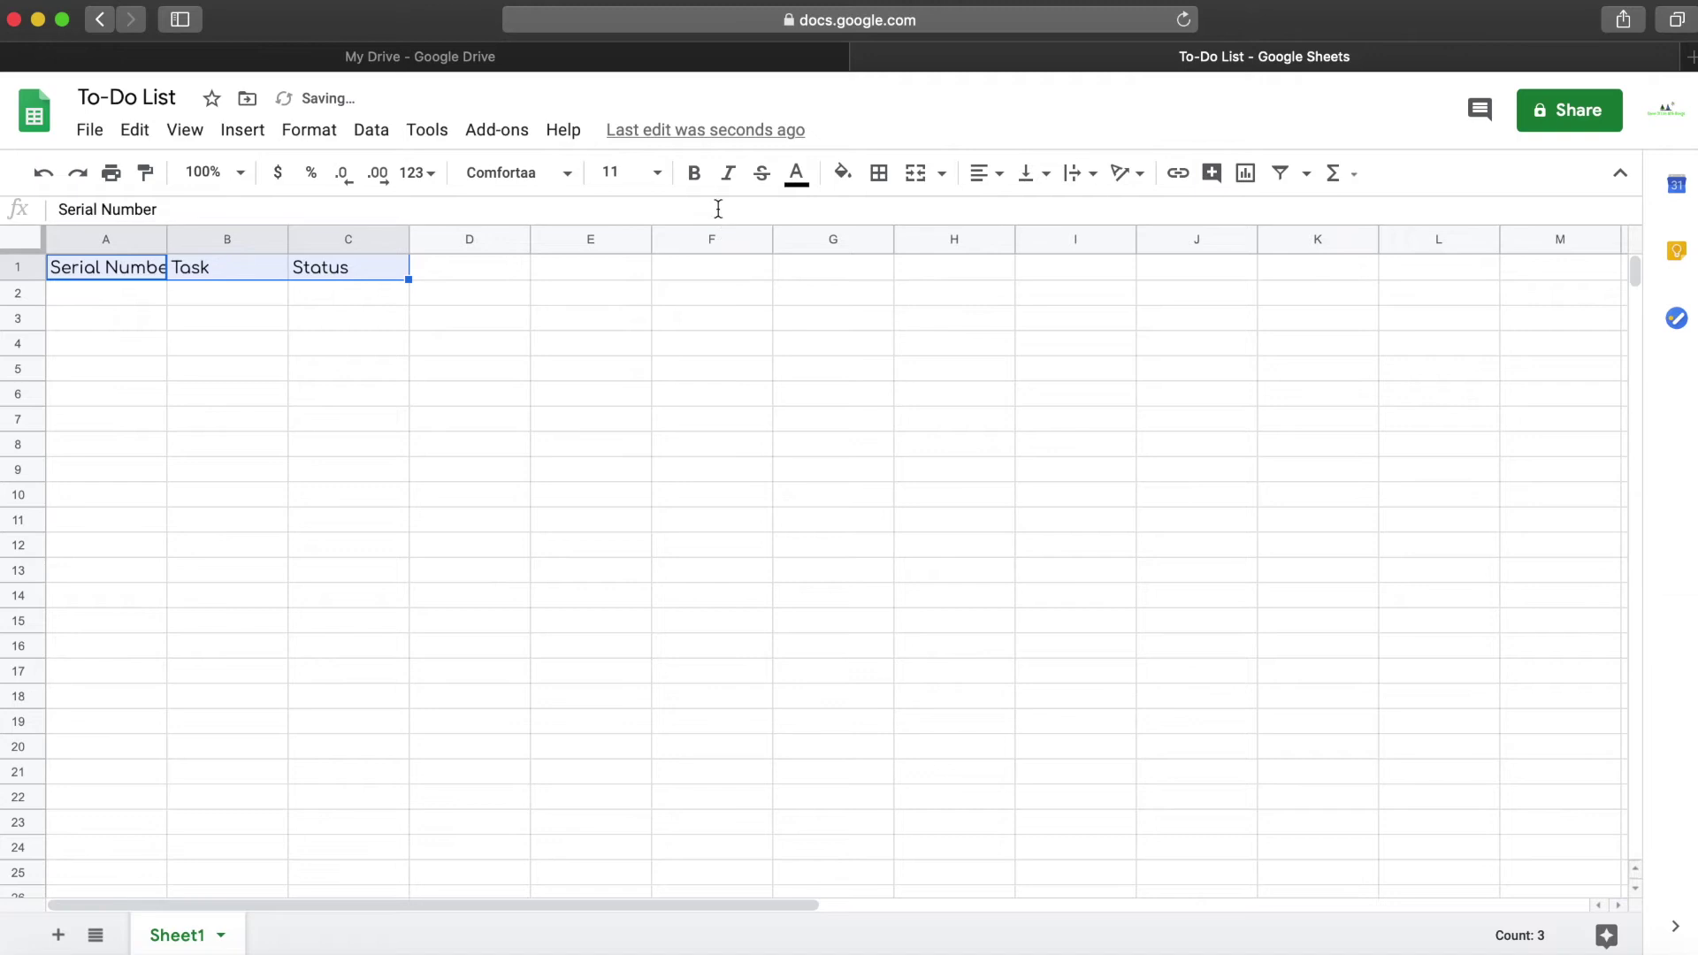
left_click(696, 175)
Make the header text white on a dark navy fill and widen column A
left_click(795, 174)
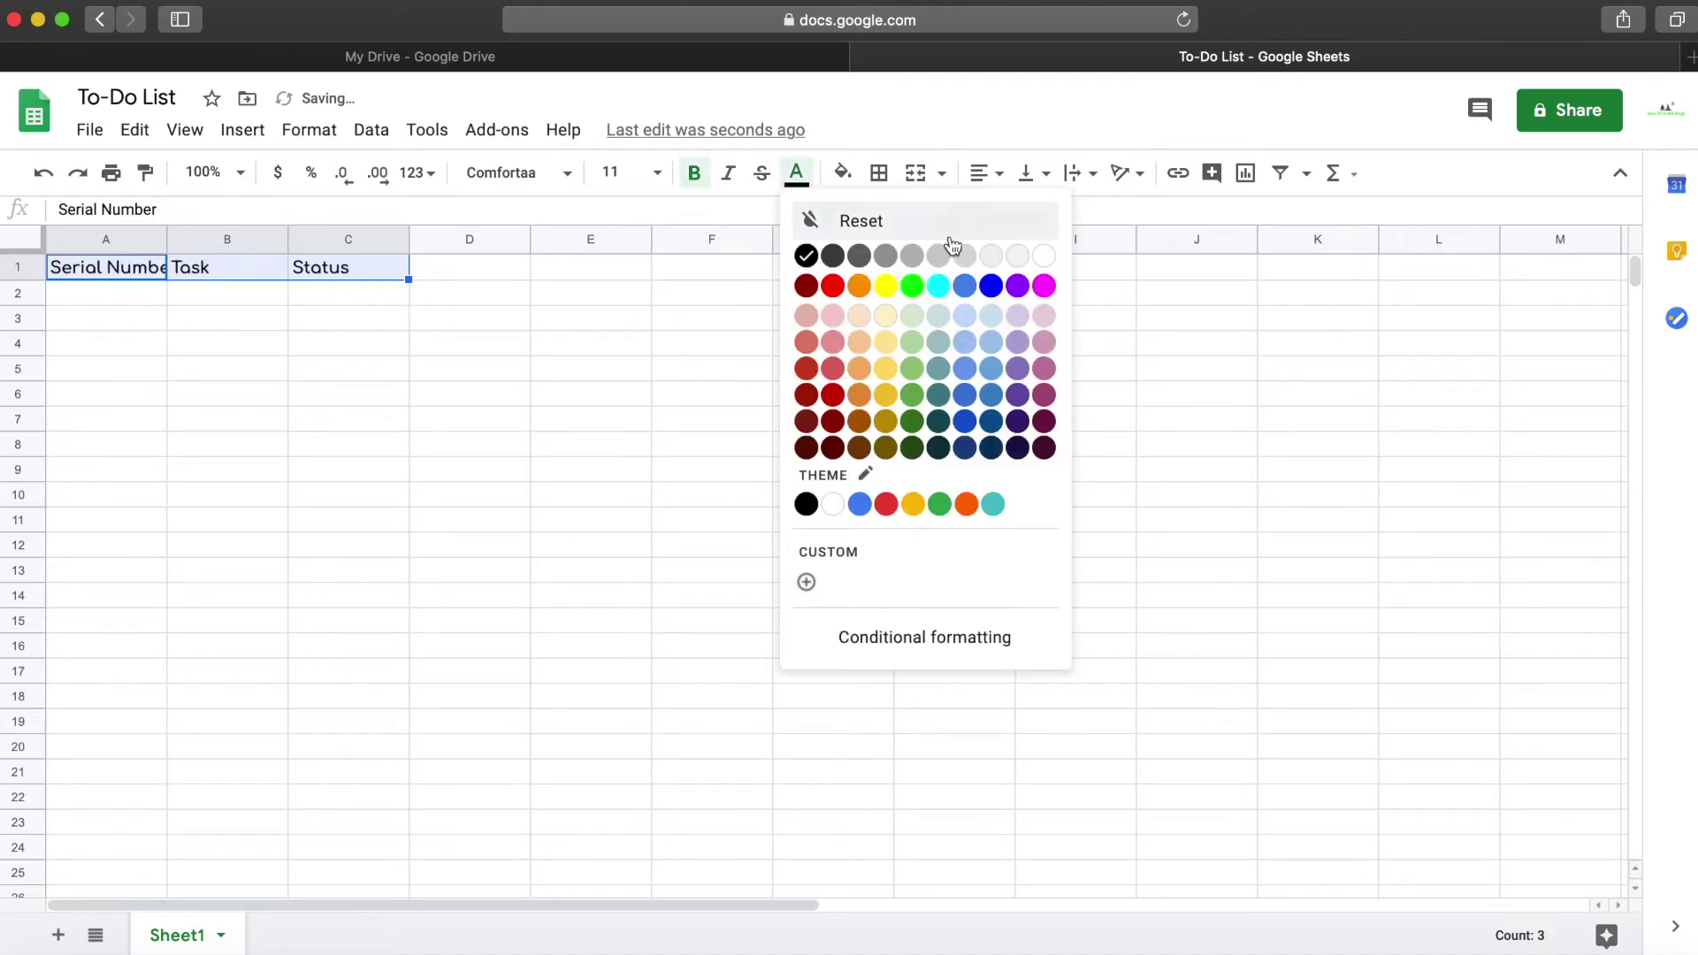
left_click(1043, 256)
left_click(843, 172)
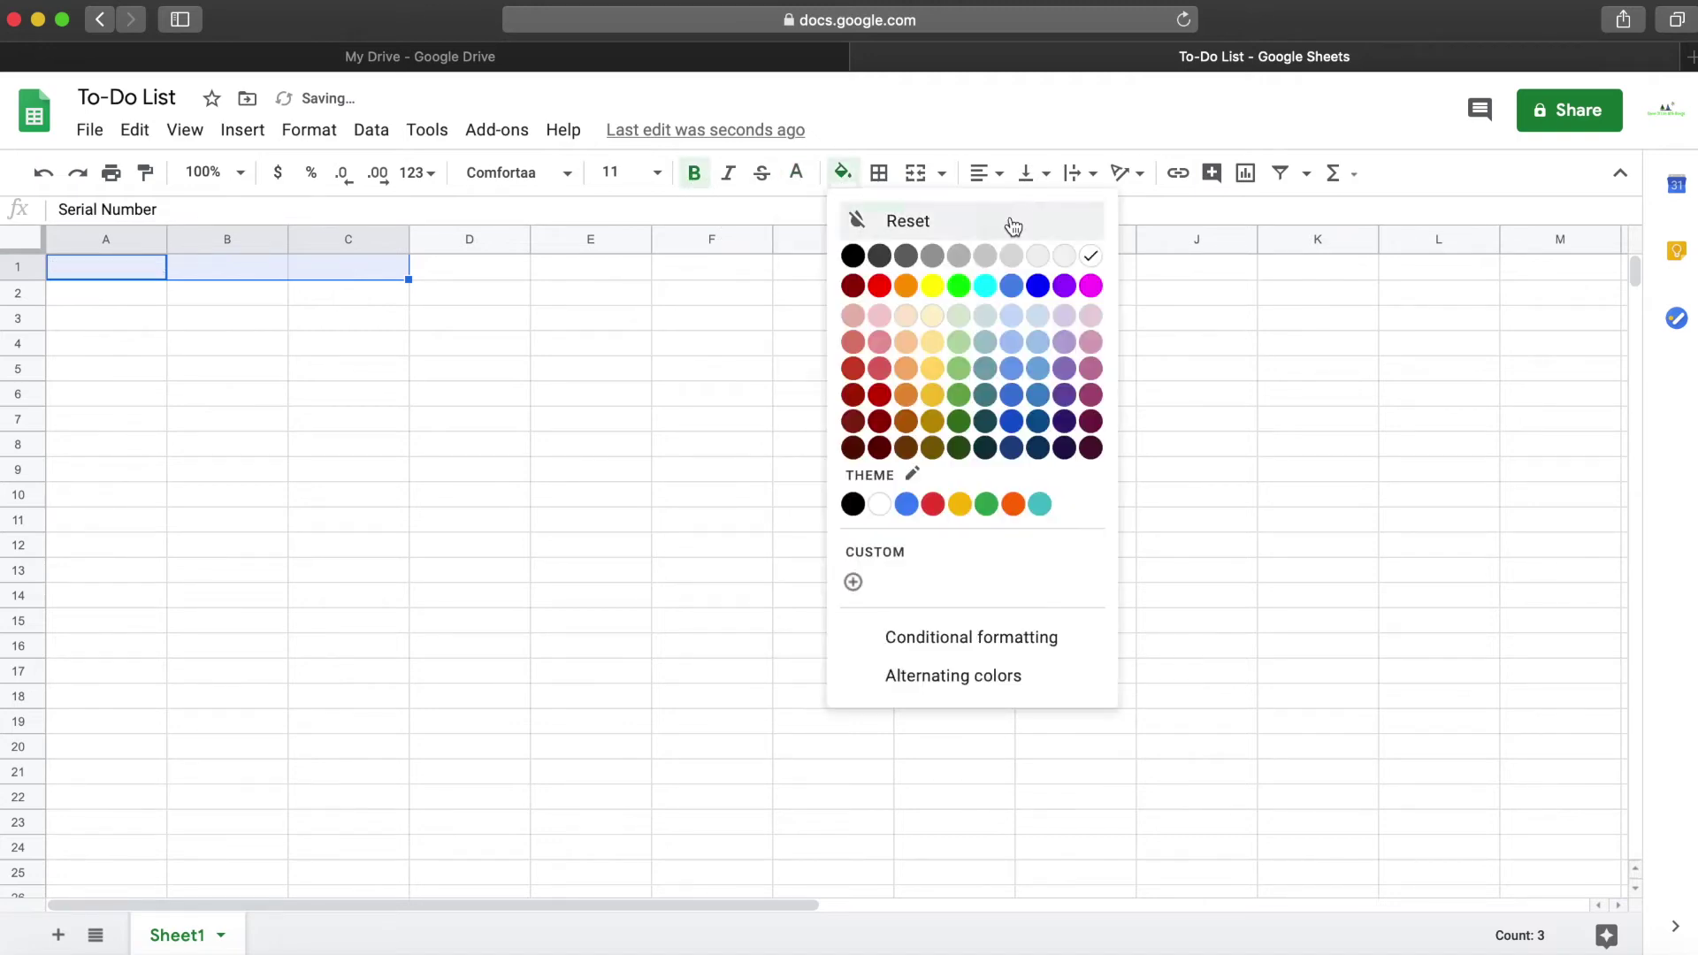
left_click(857, 260)
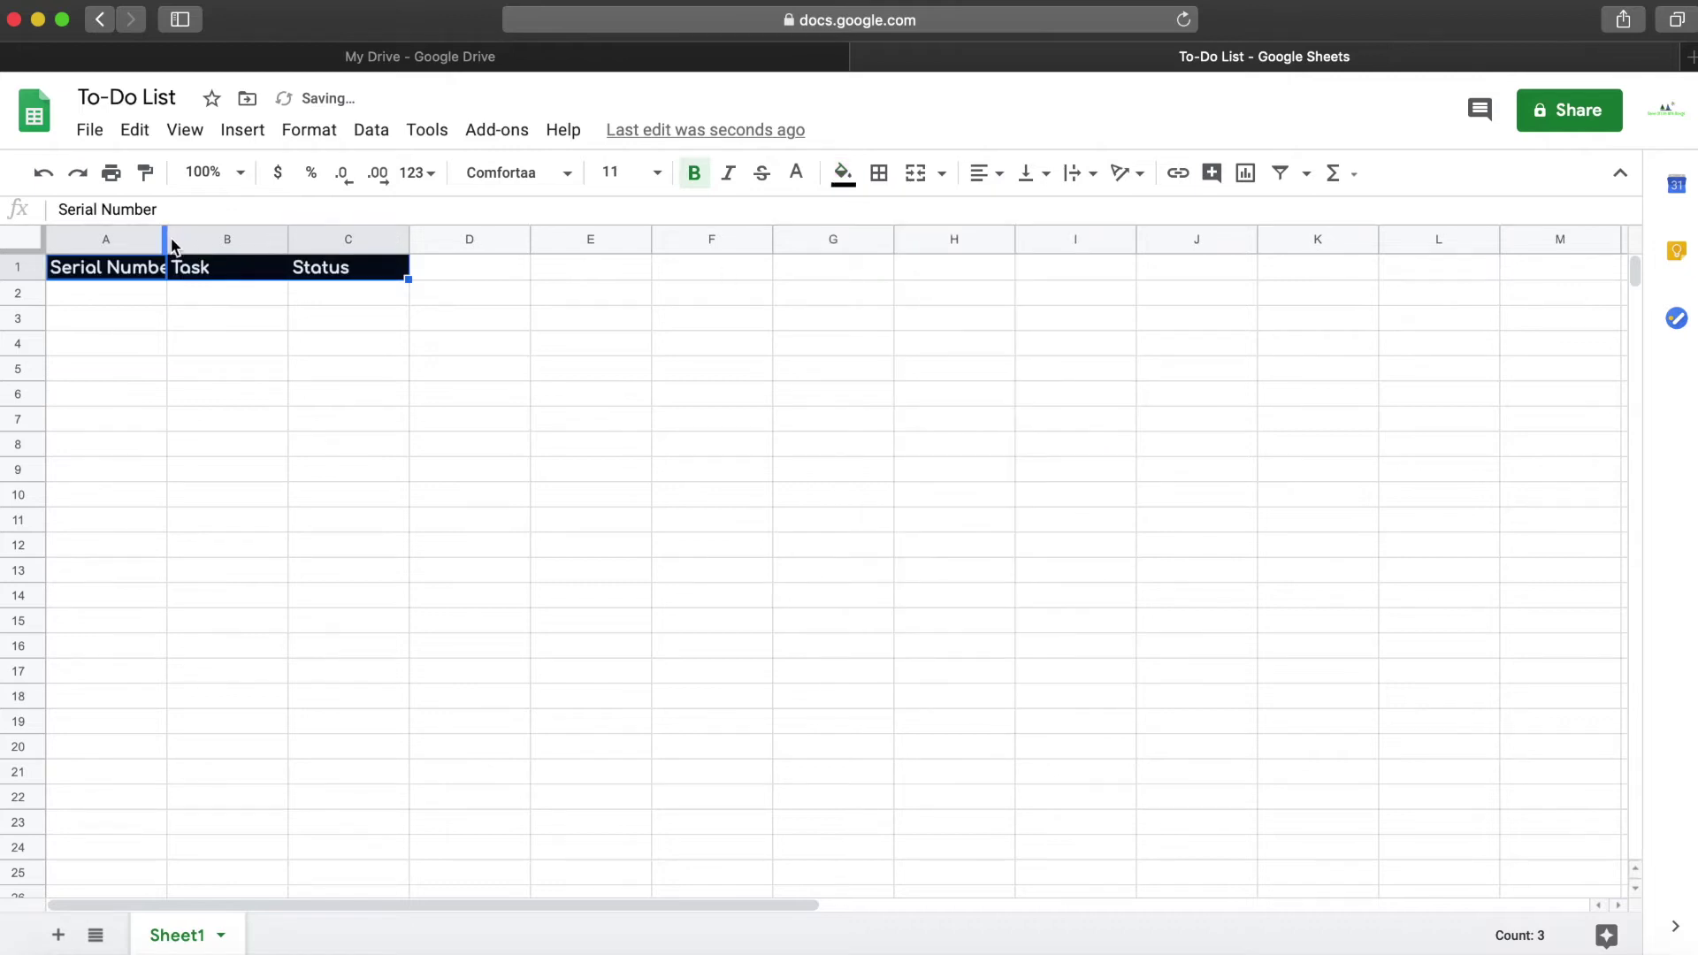
left_click_drag(165, 240, 222, 238)
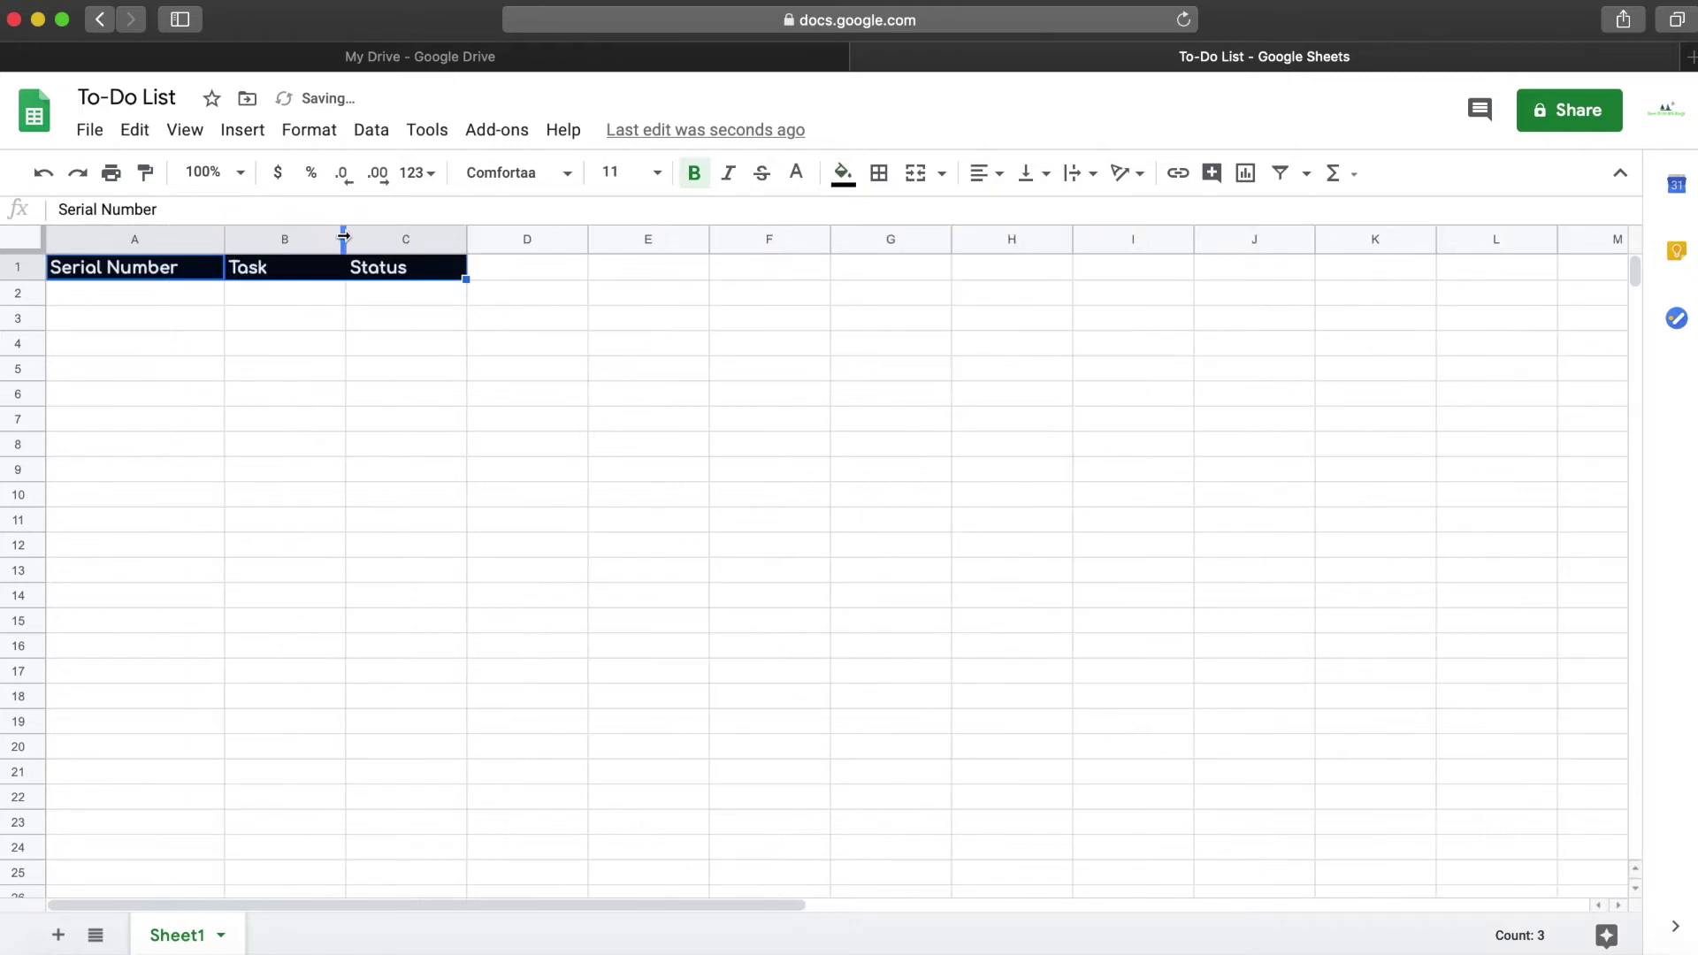
right_click(339, 239)
Widen the Task and Status columns B and C
left_click(648, 270)
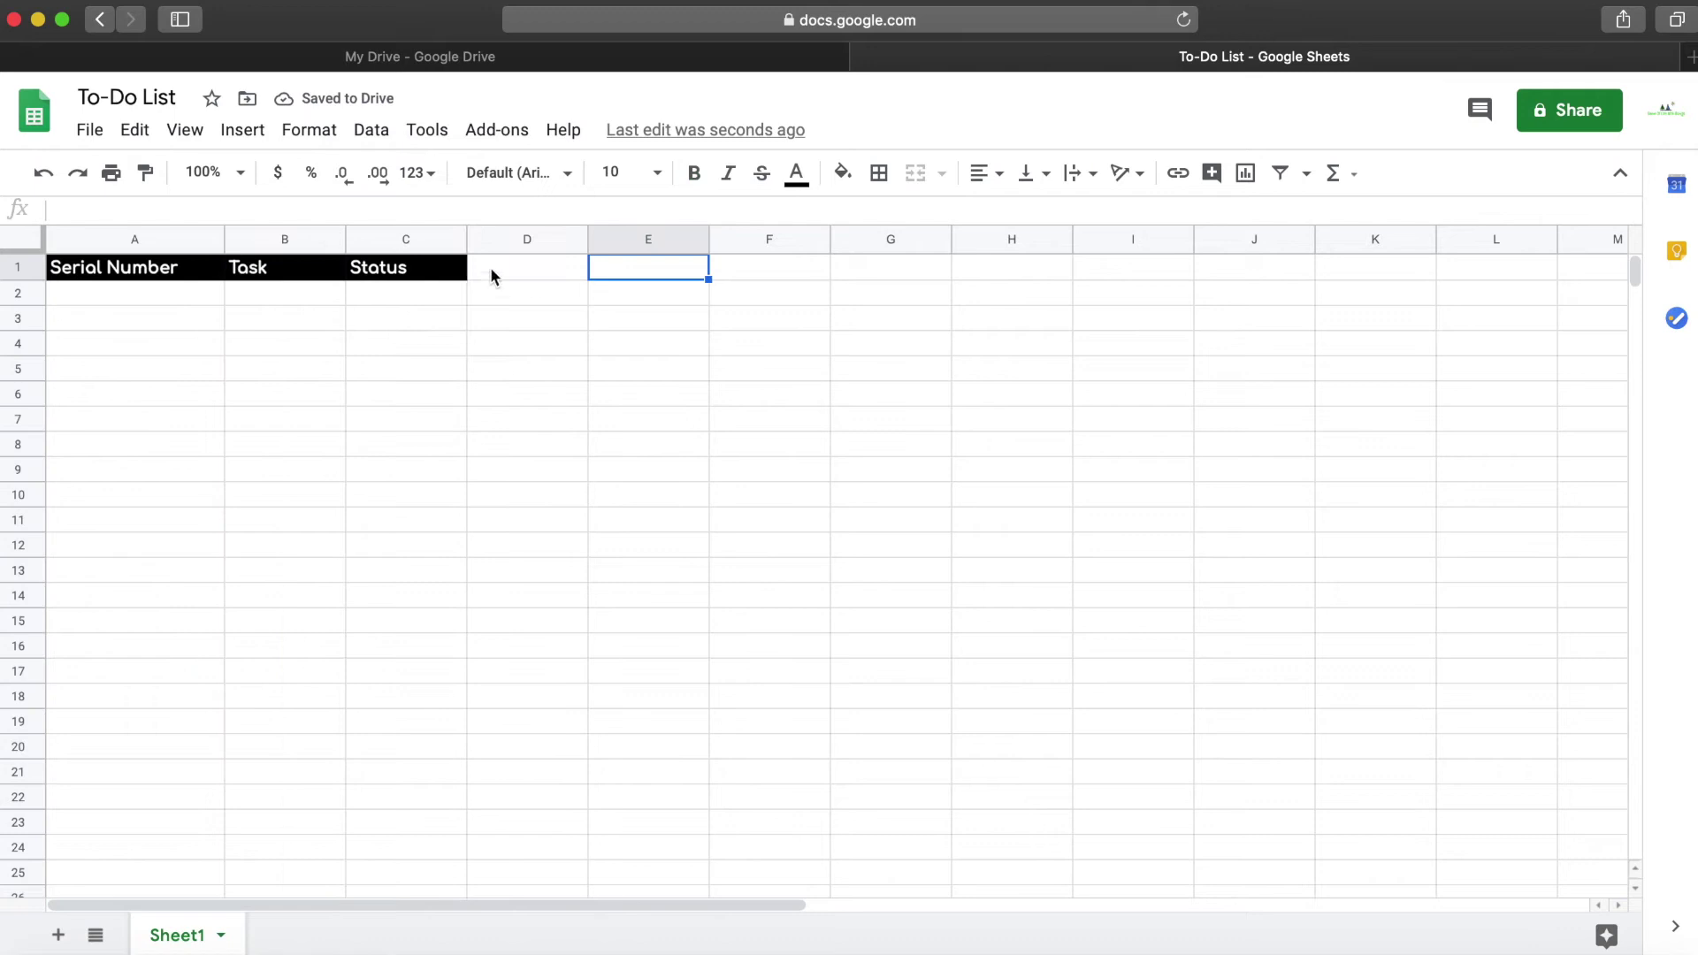
left_click_drag(346, 241, 617, 240)
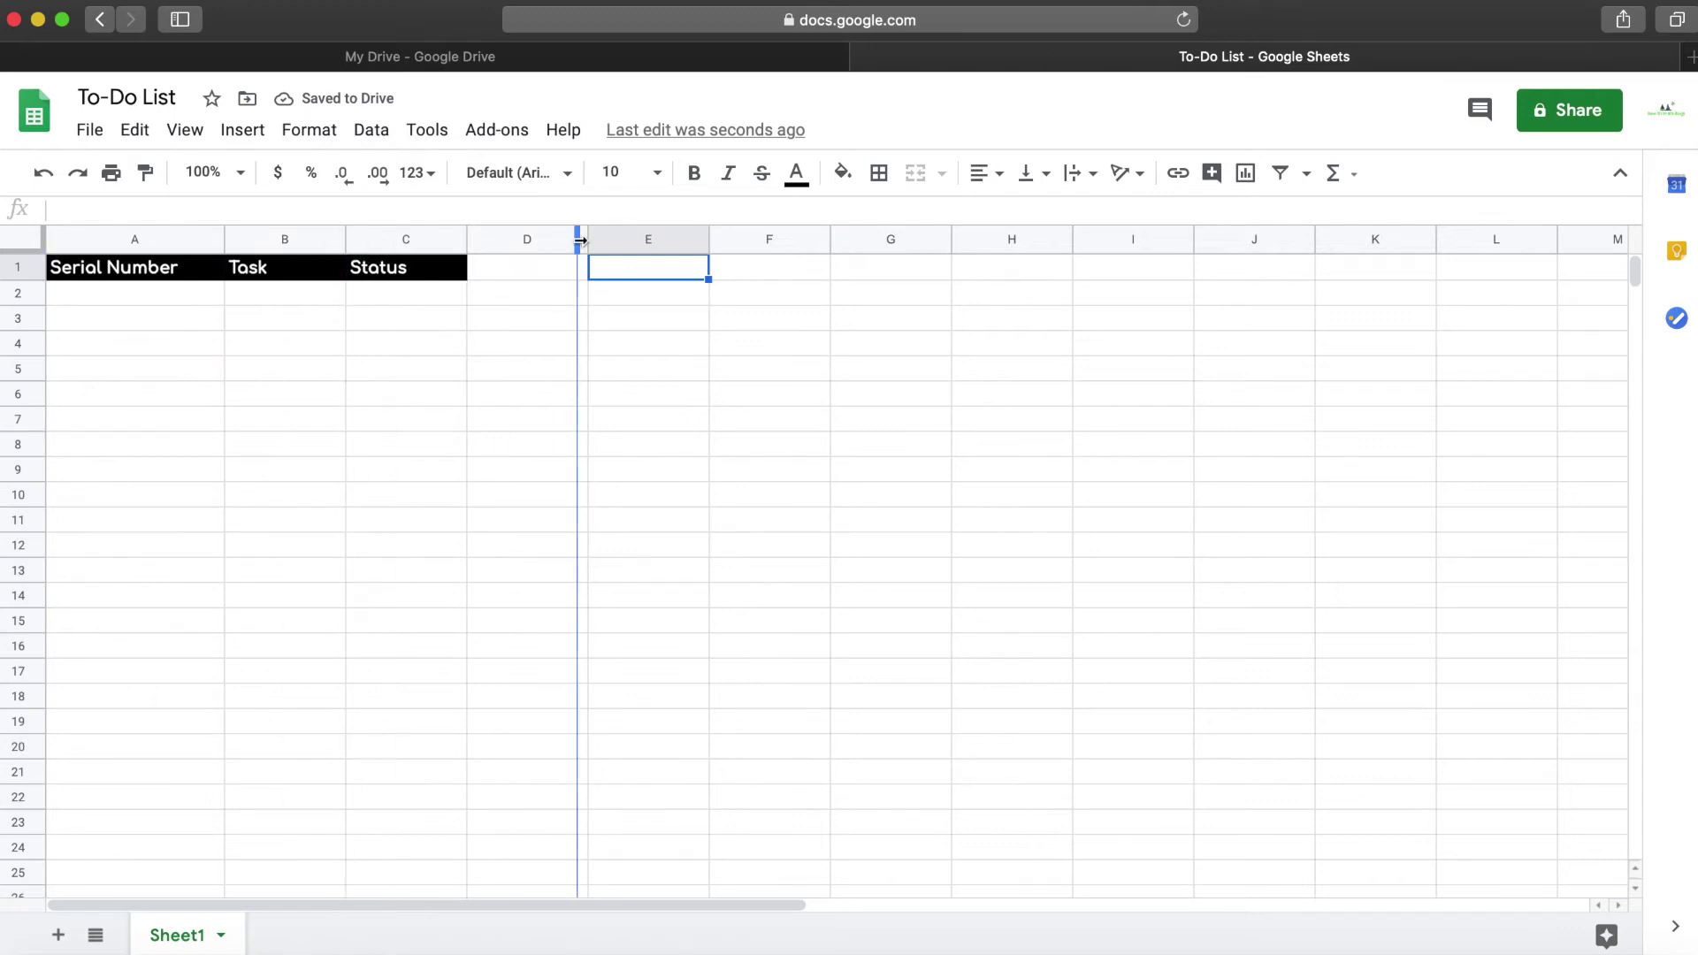
left_click_drag(739, 239, 851, 240)
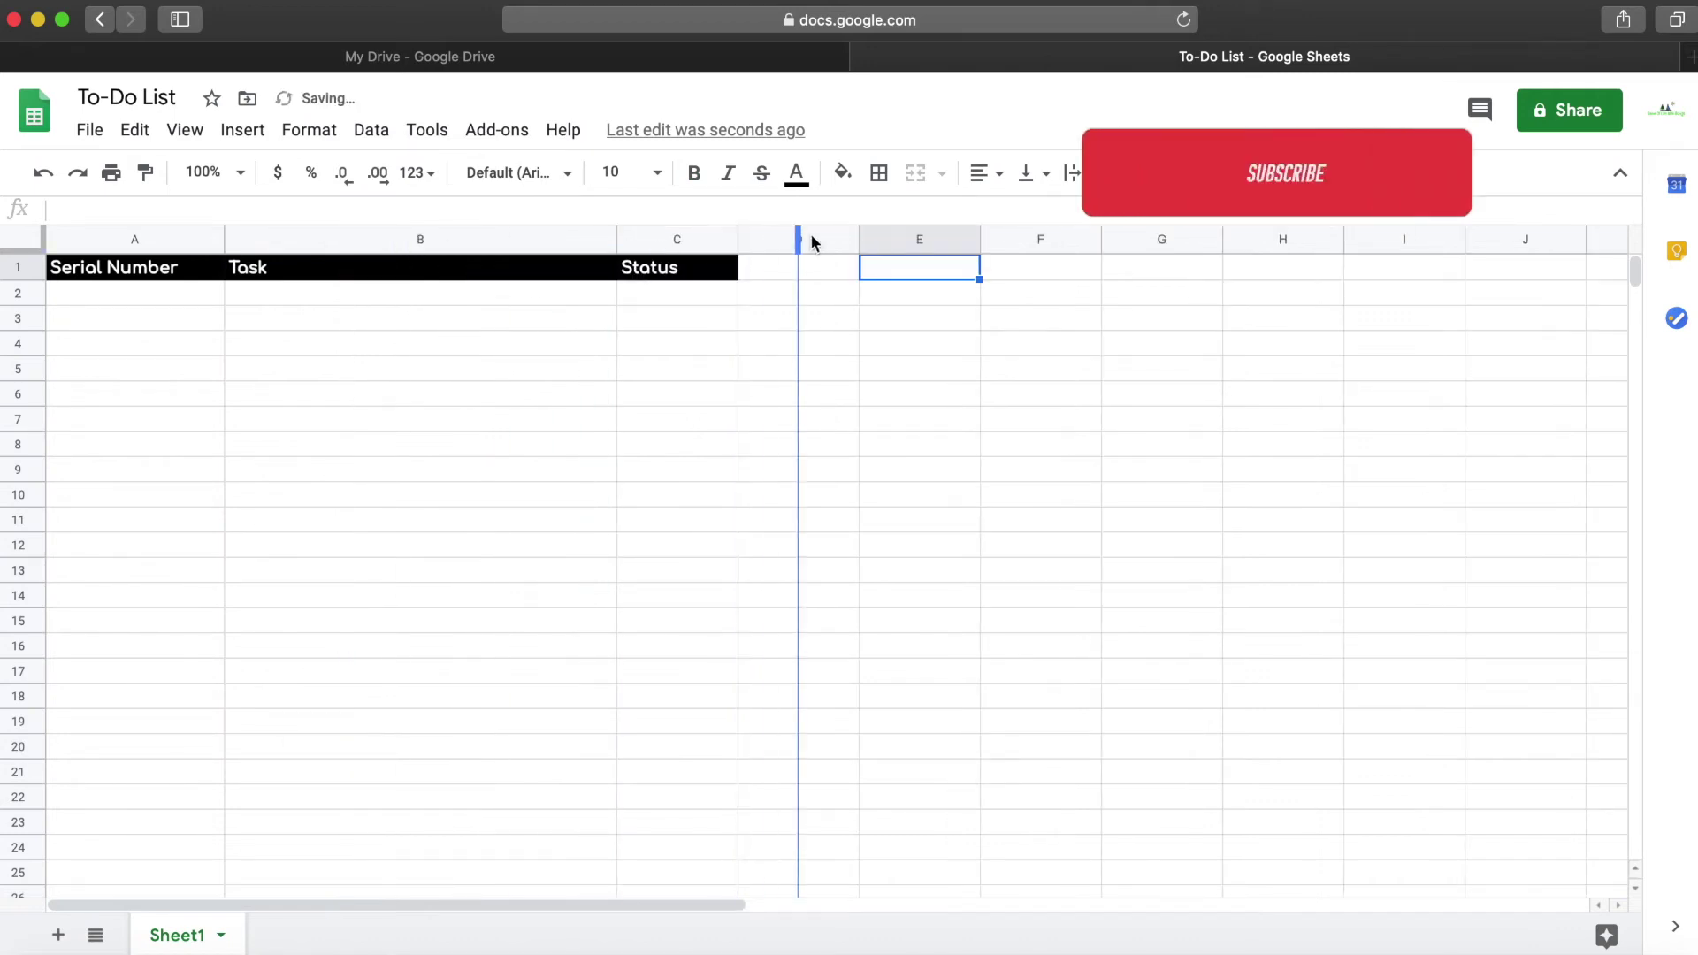
Center-align the text across the table area
left_click_drag(118, 272, 796, 479)
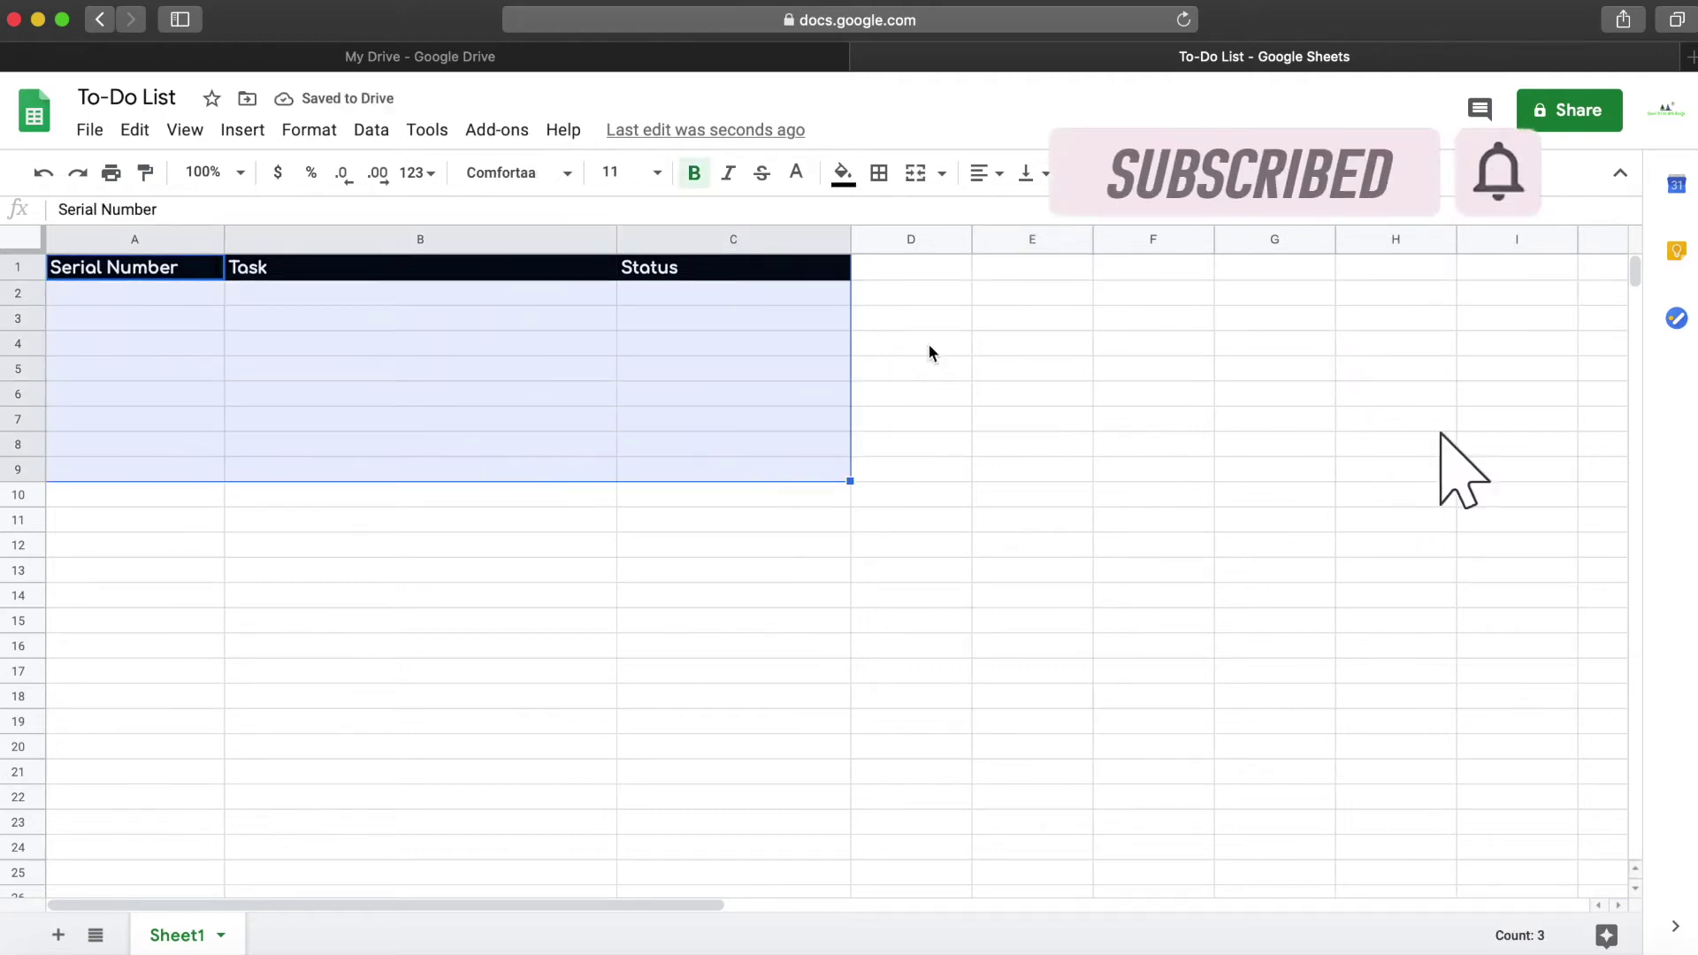
left_click(986, 174)
left_click(1014, 221)
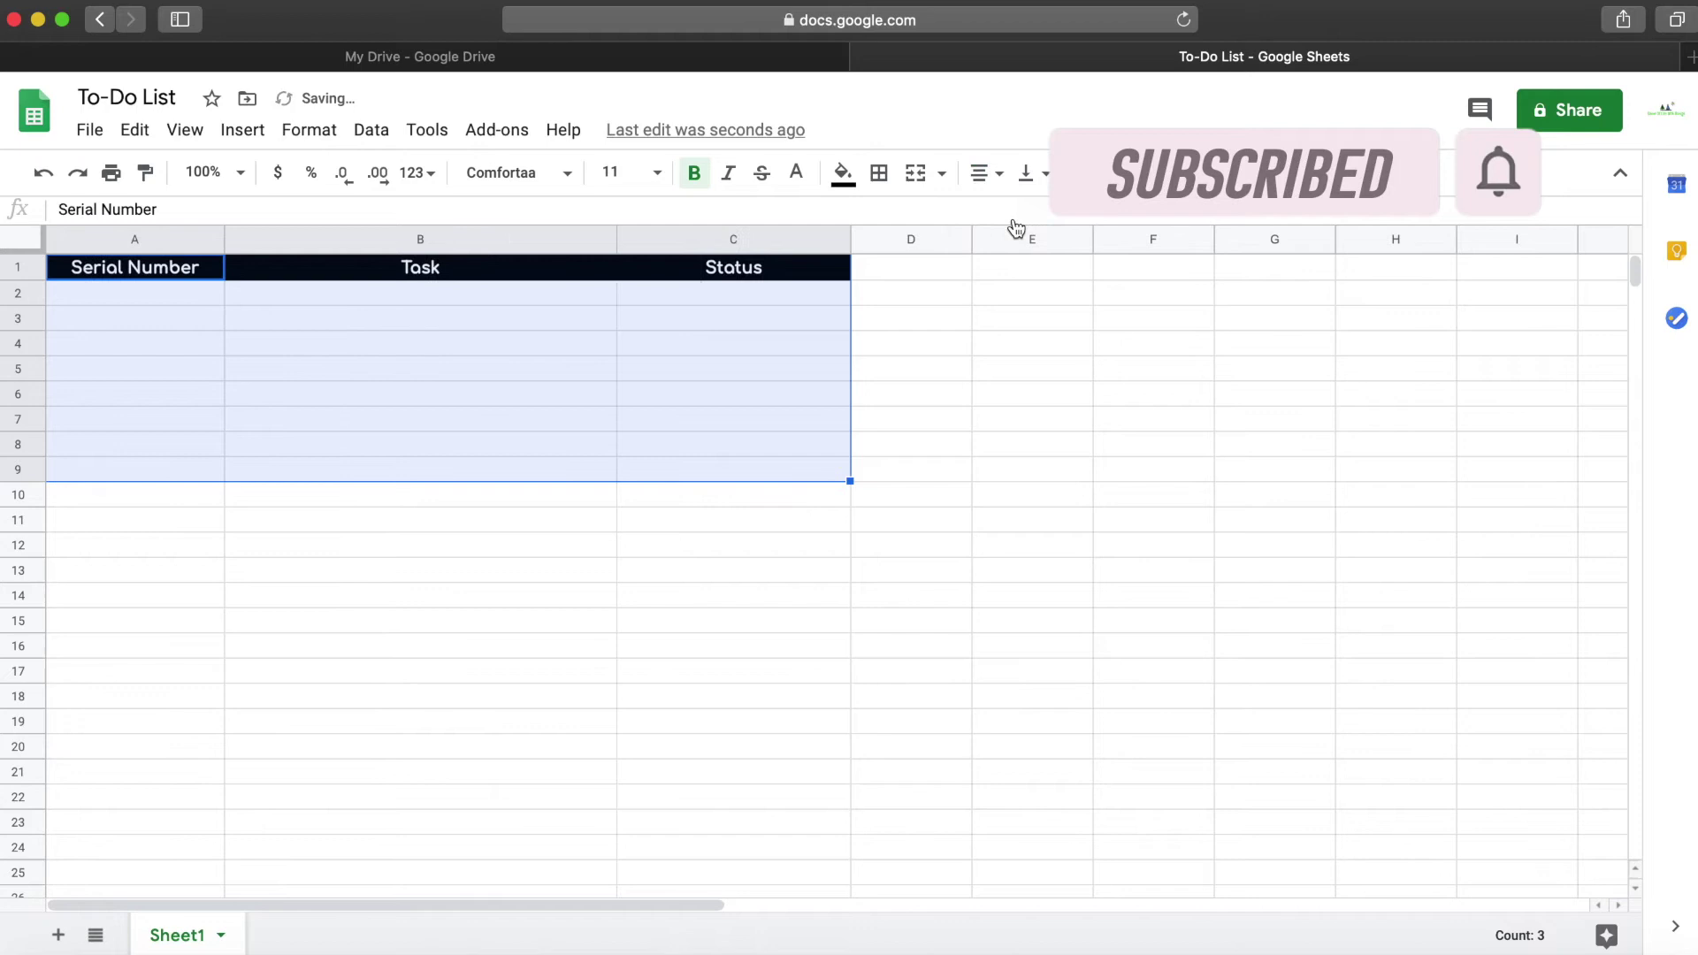
left_click(464, 596)
Apply all borders to every cell of the table
mouse_move(134, 269)
left_mouse_down()
mouse_move(812, 461)
mouse_move(823, 427)
left_mouse_up()
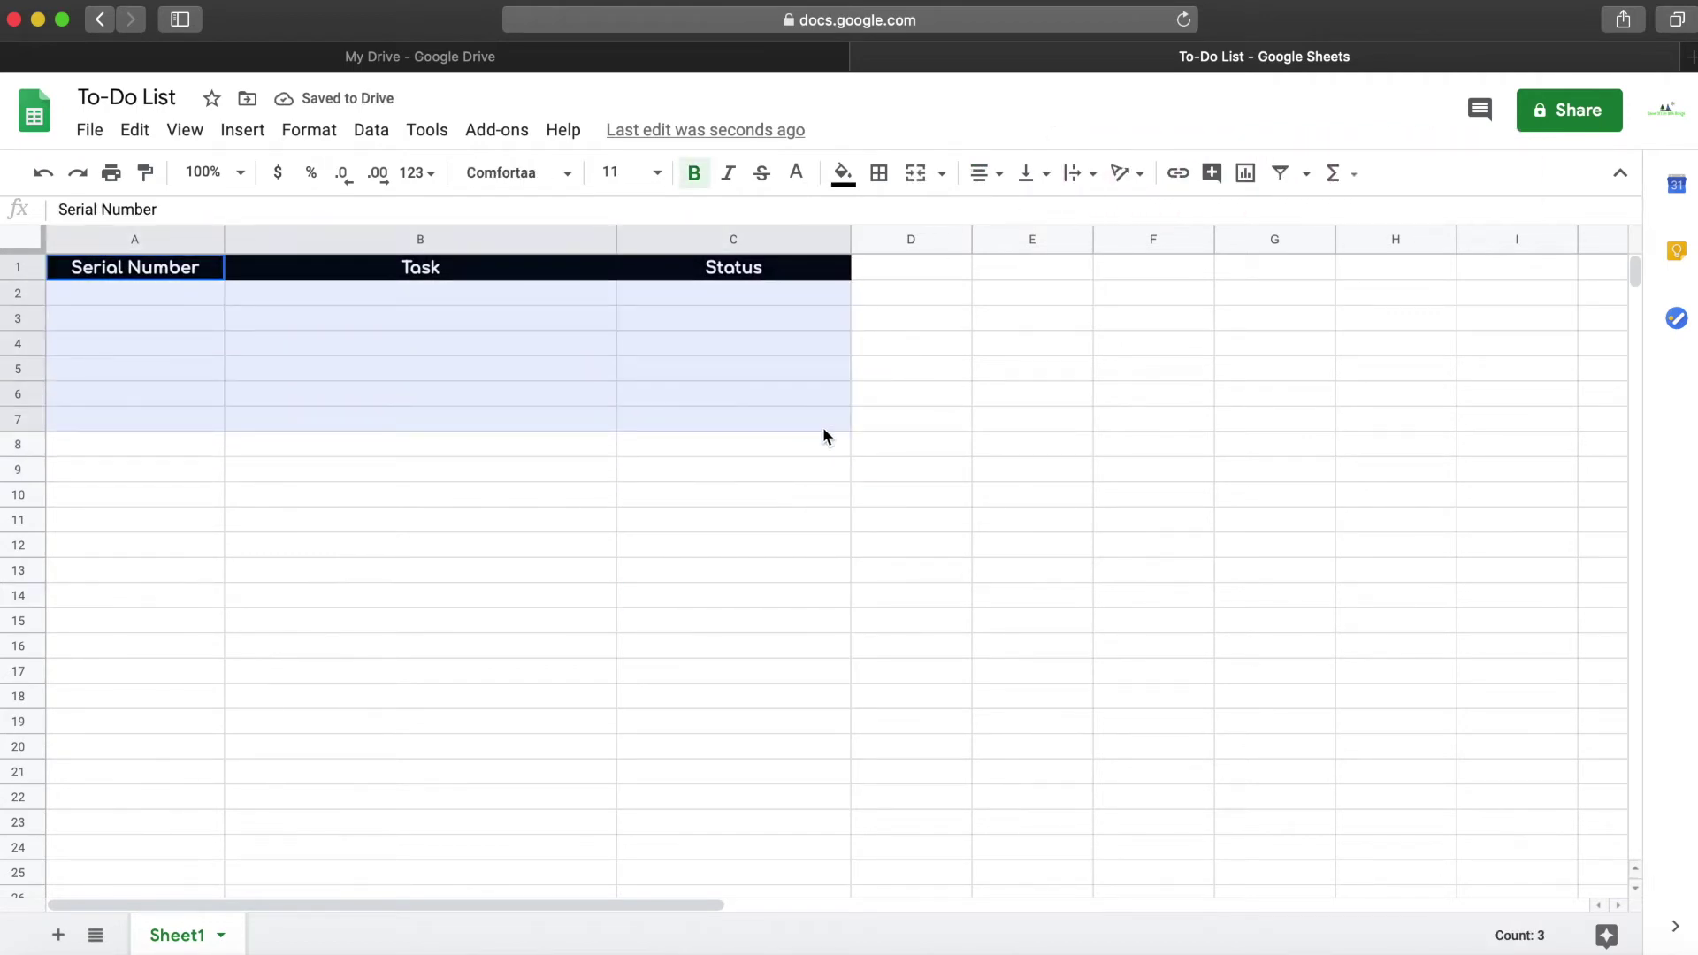
left_click(880, 172)
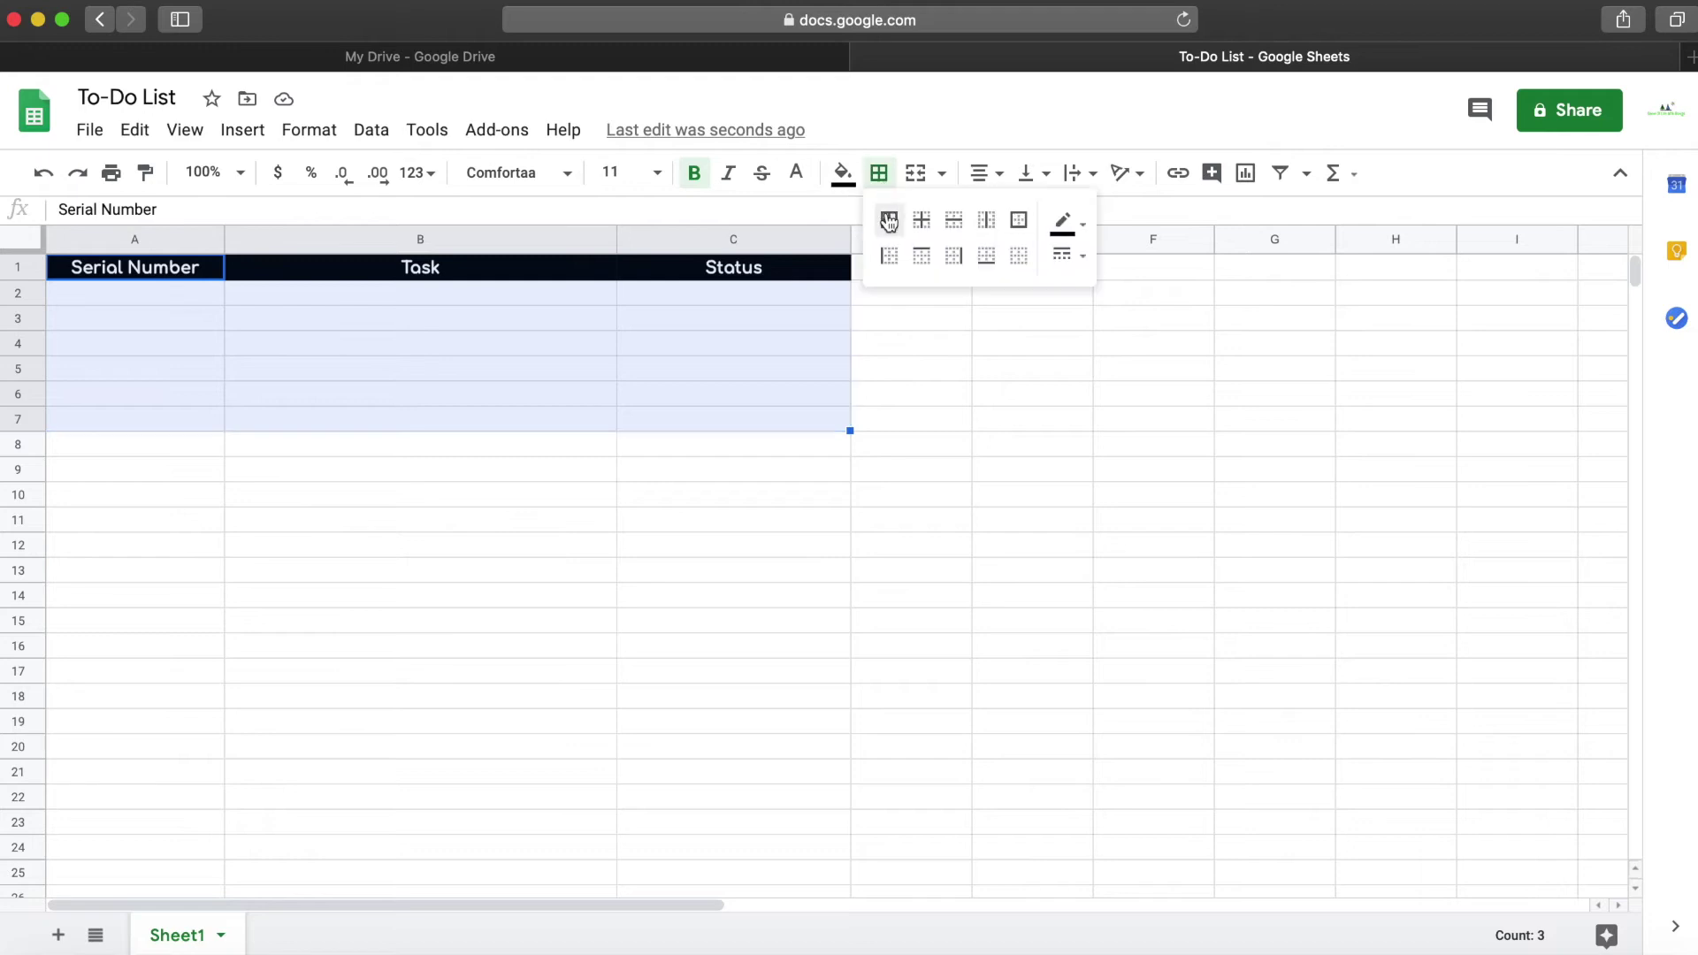
left_click(890, 222)
left_click(611, 529)
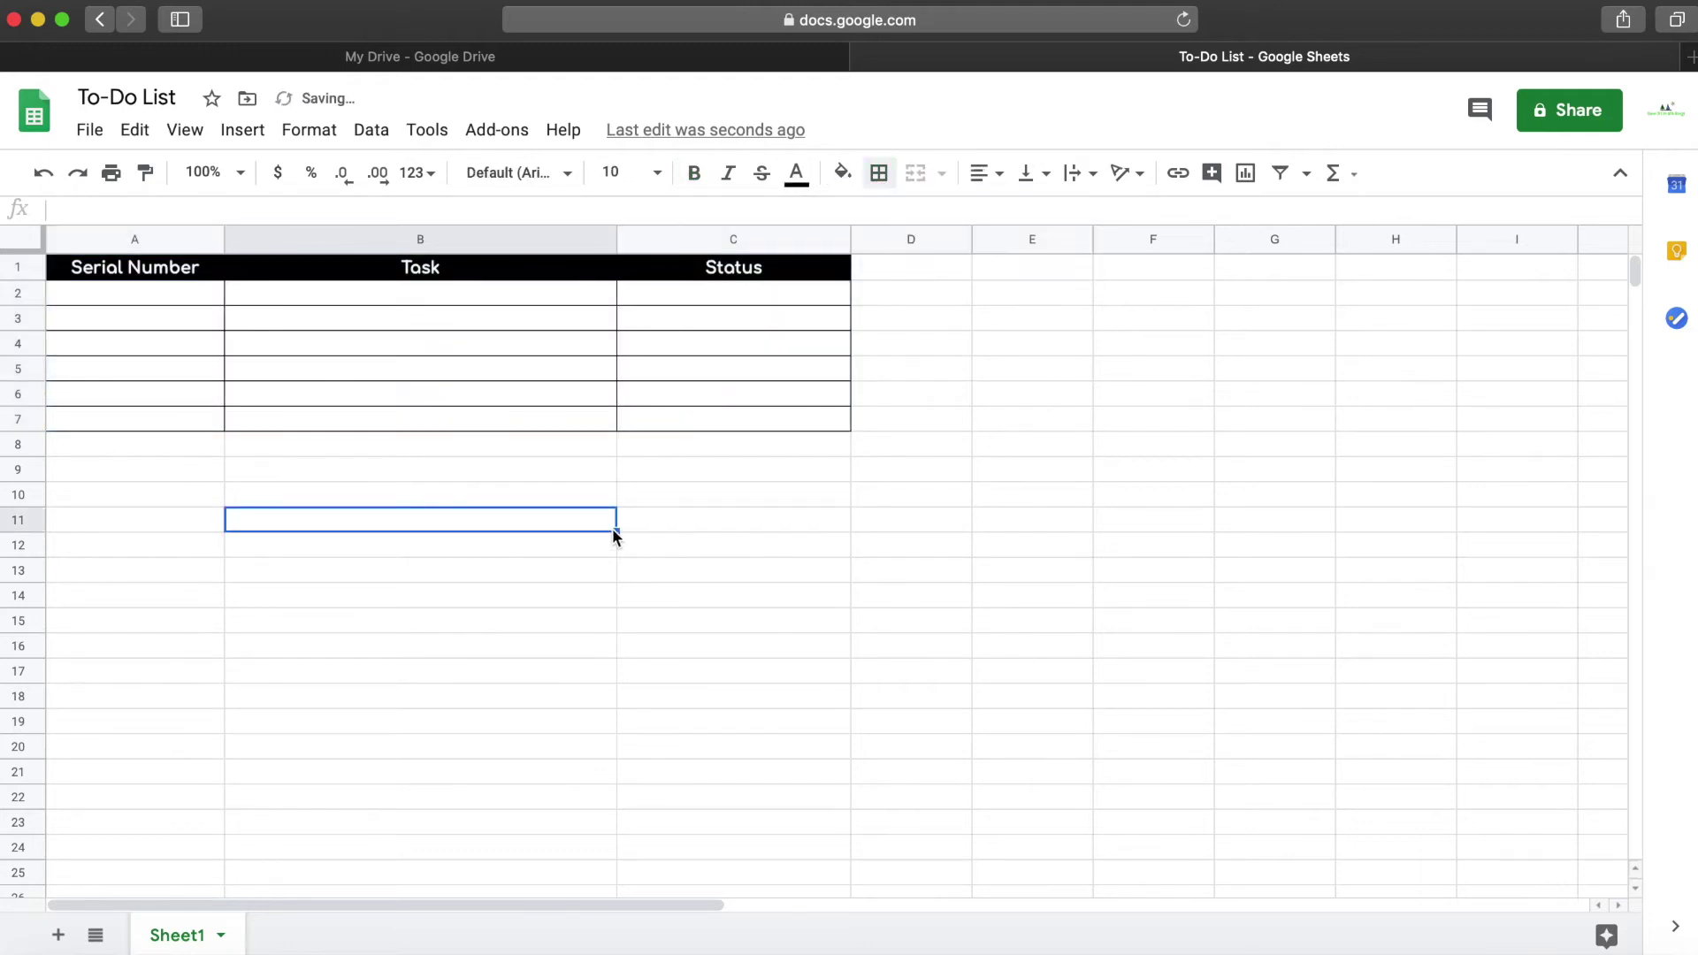
Enter 1 in A2 and =A2+1 in A3, then fill it down to A7
left_click(184, 295)
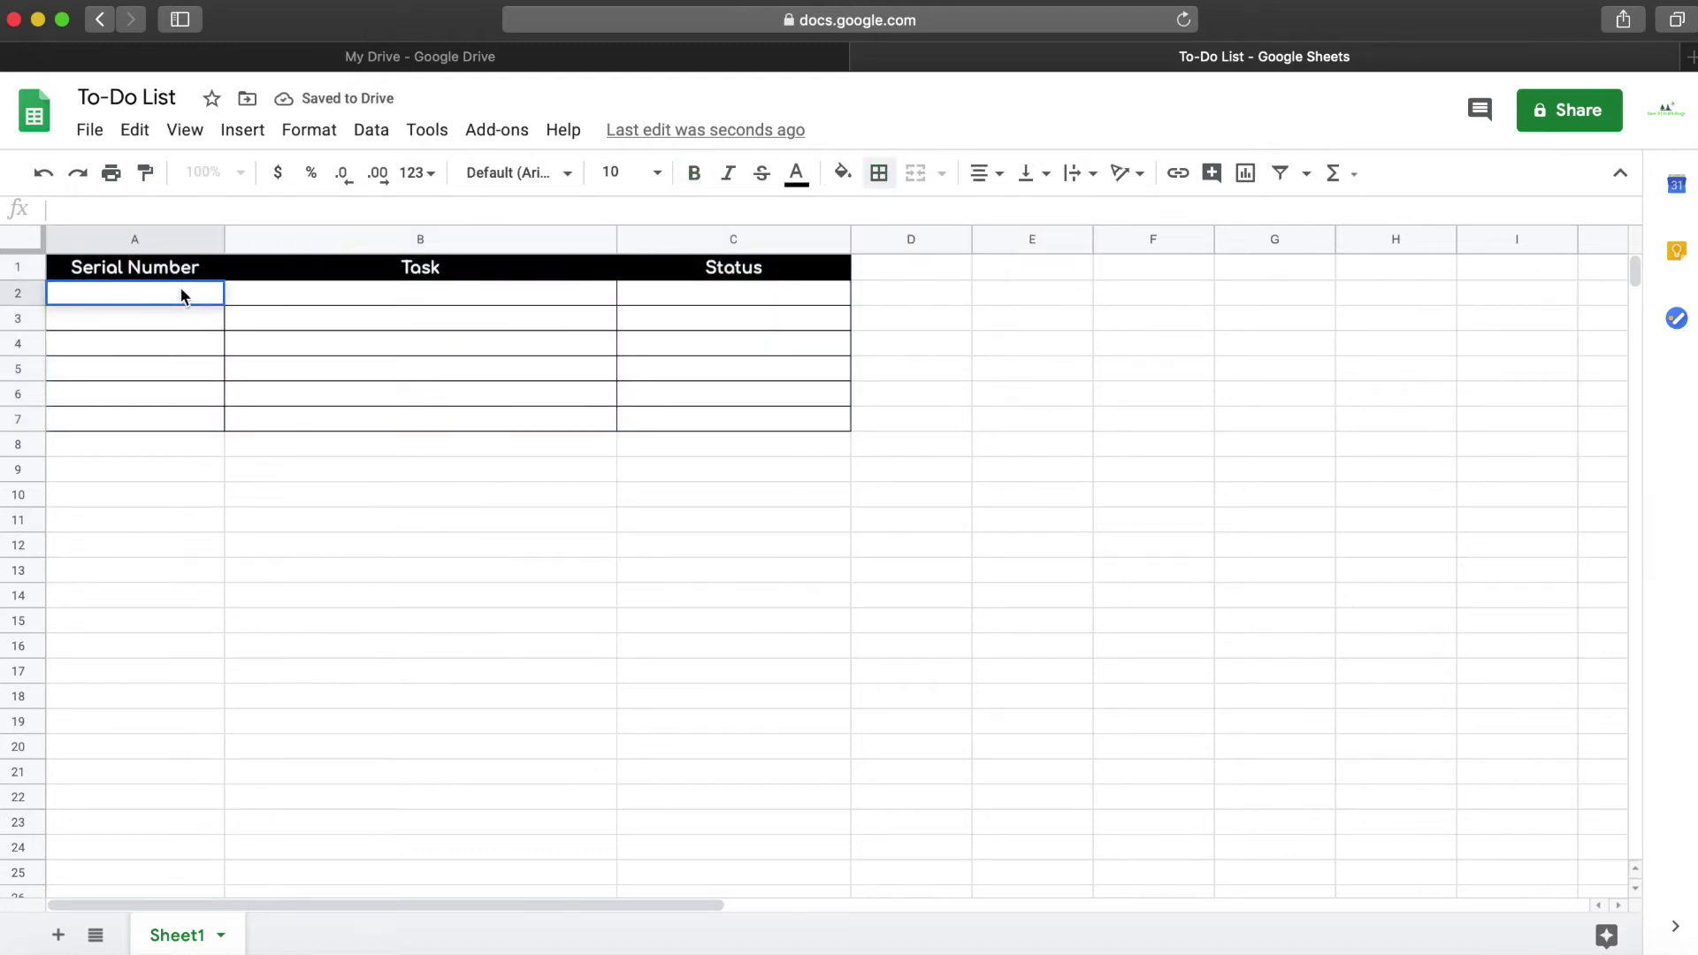
type("1")
key("Return")
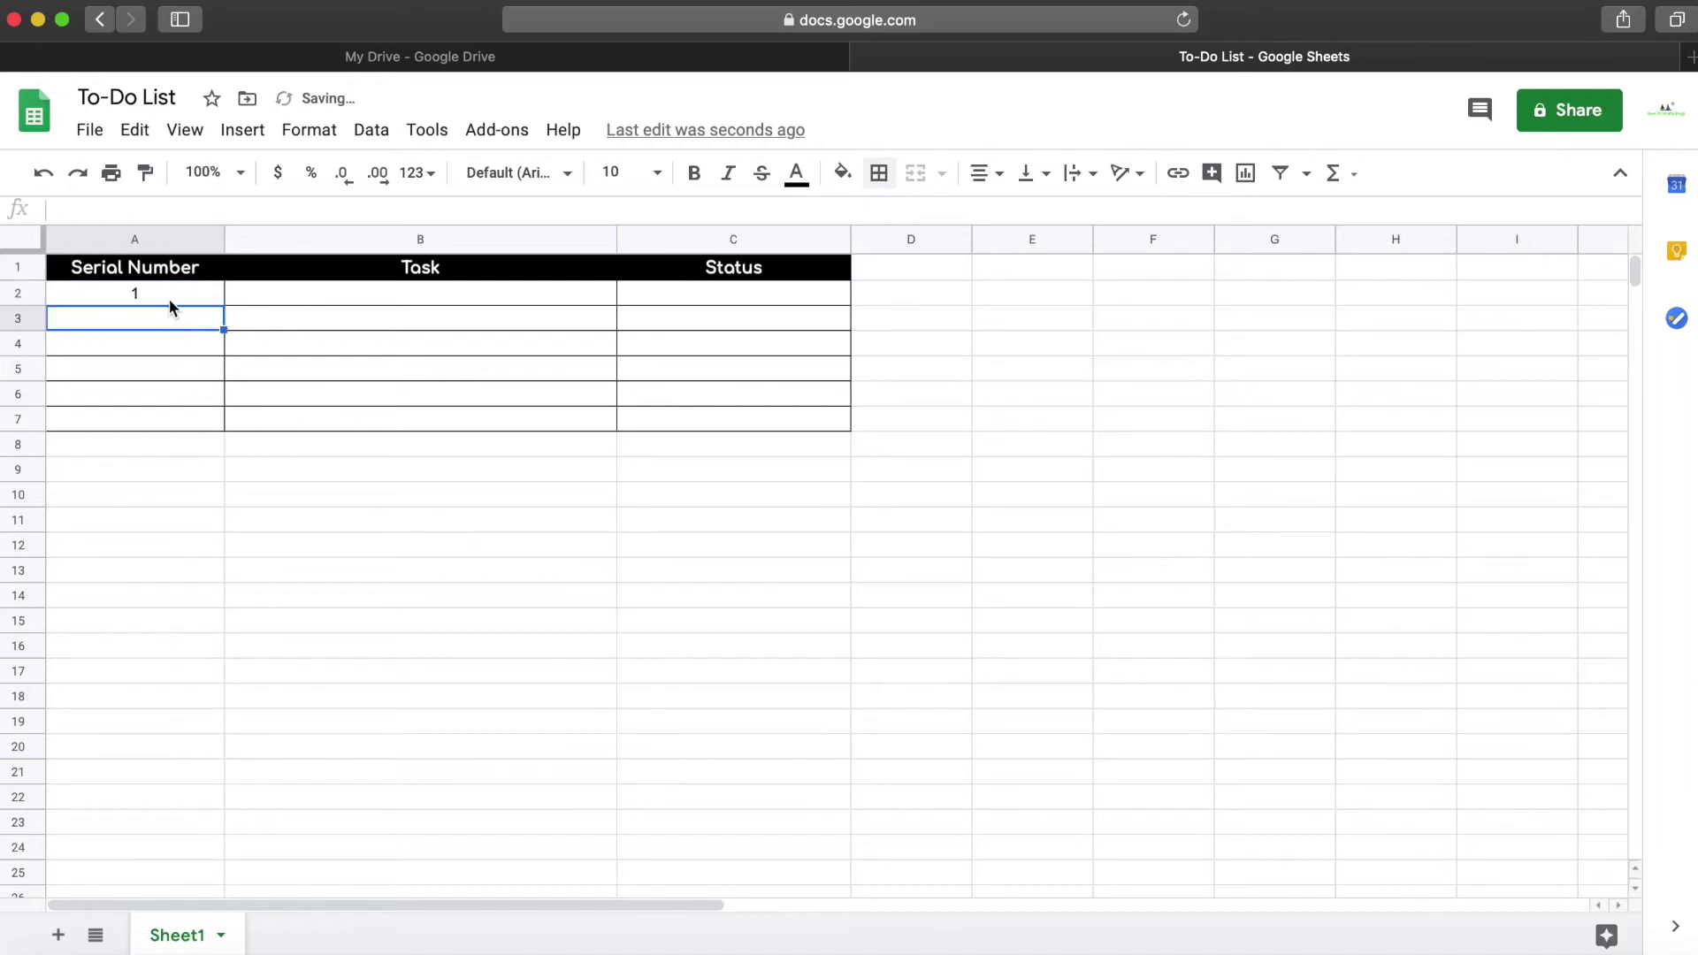
double_click(164, 313)
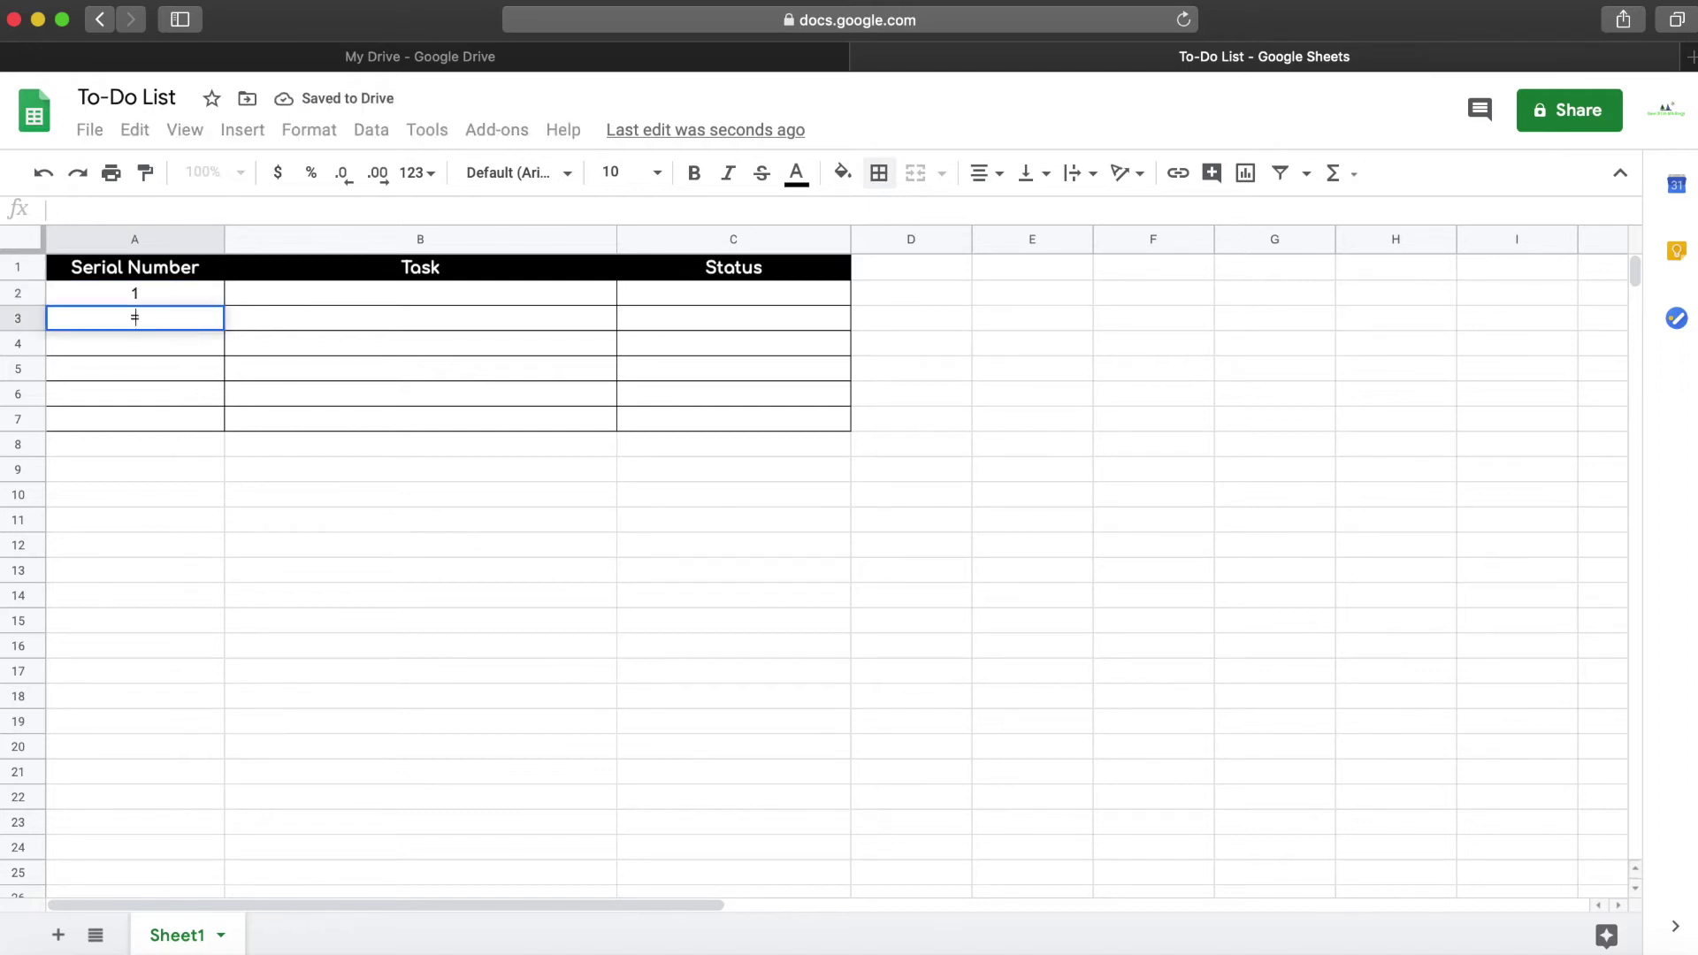
type("=")
left_click(172, 291)
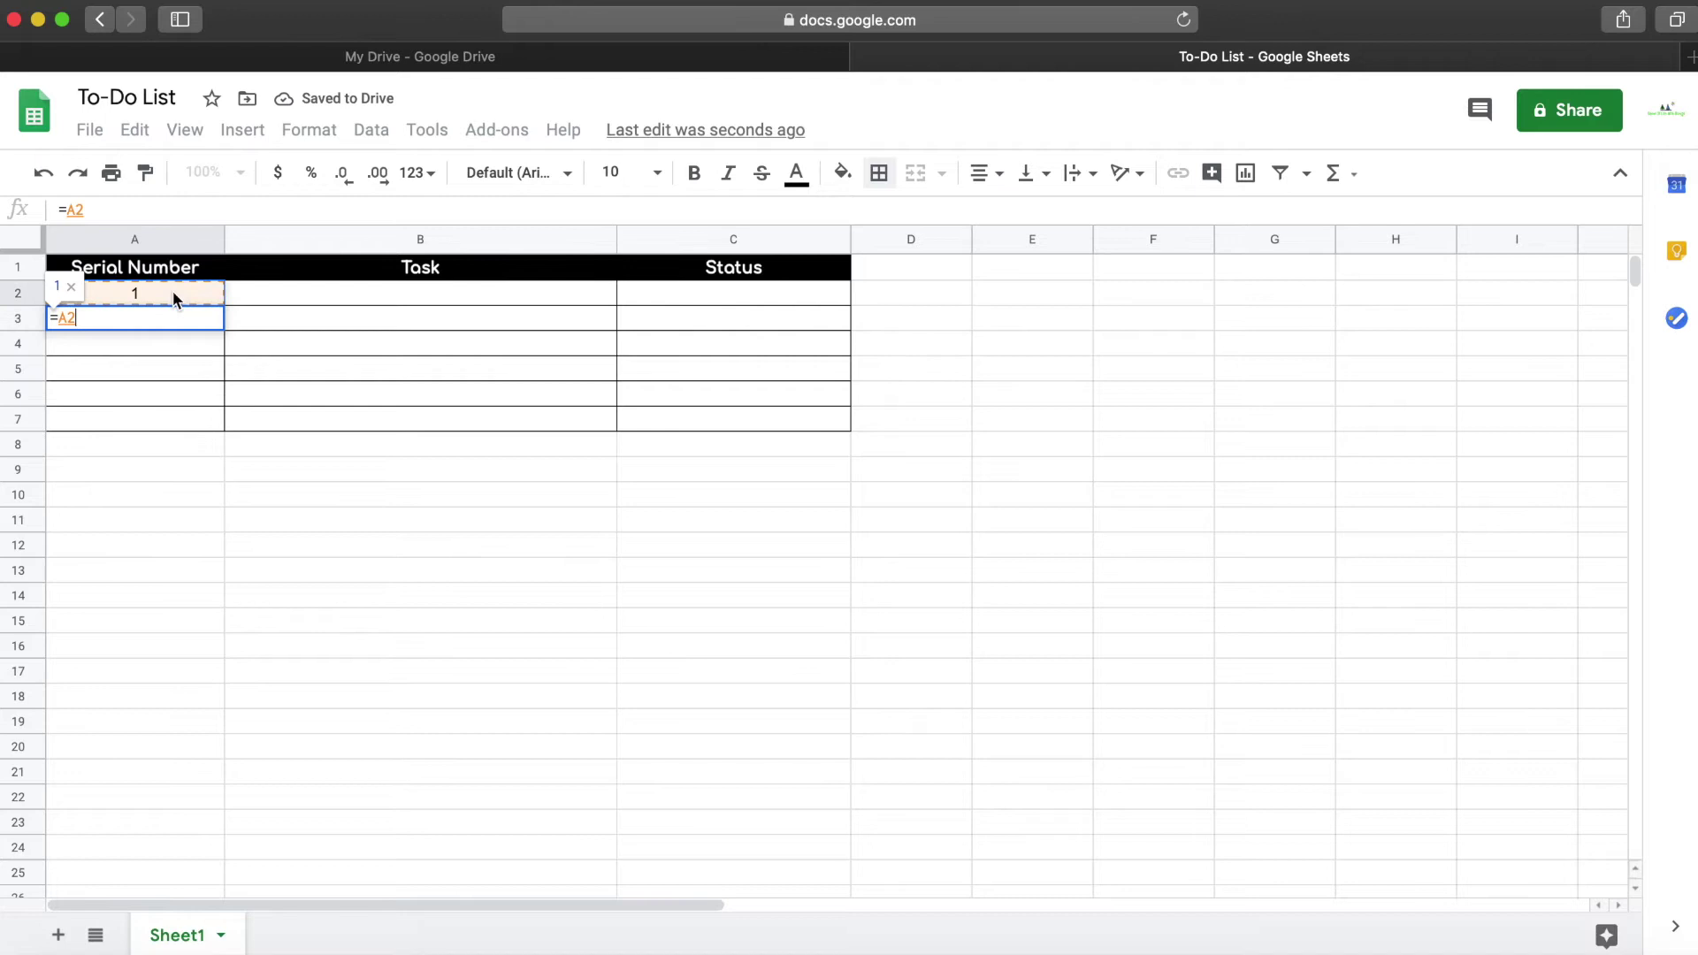
type("+1")
key("Return")
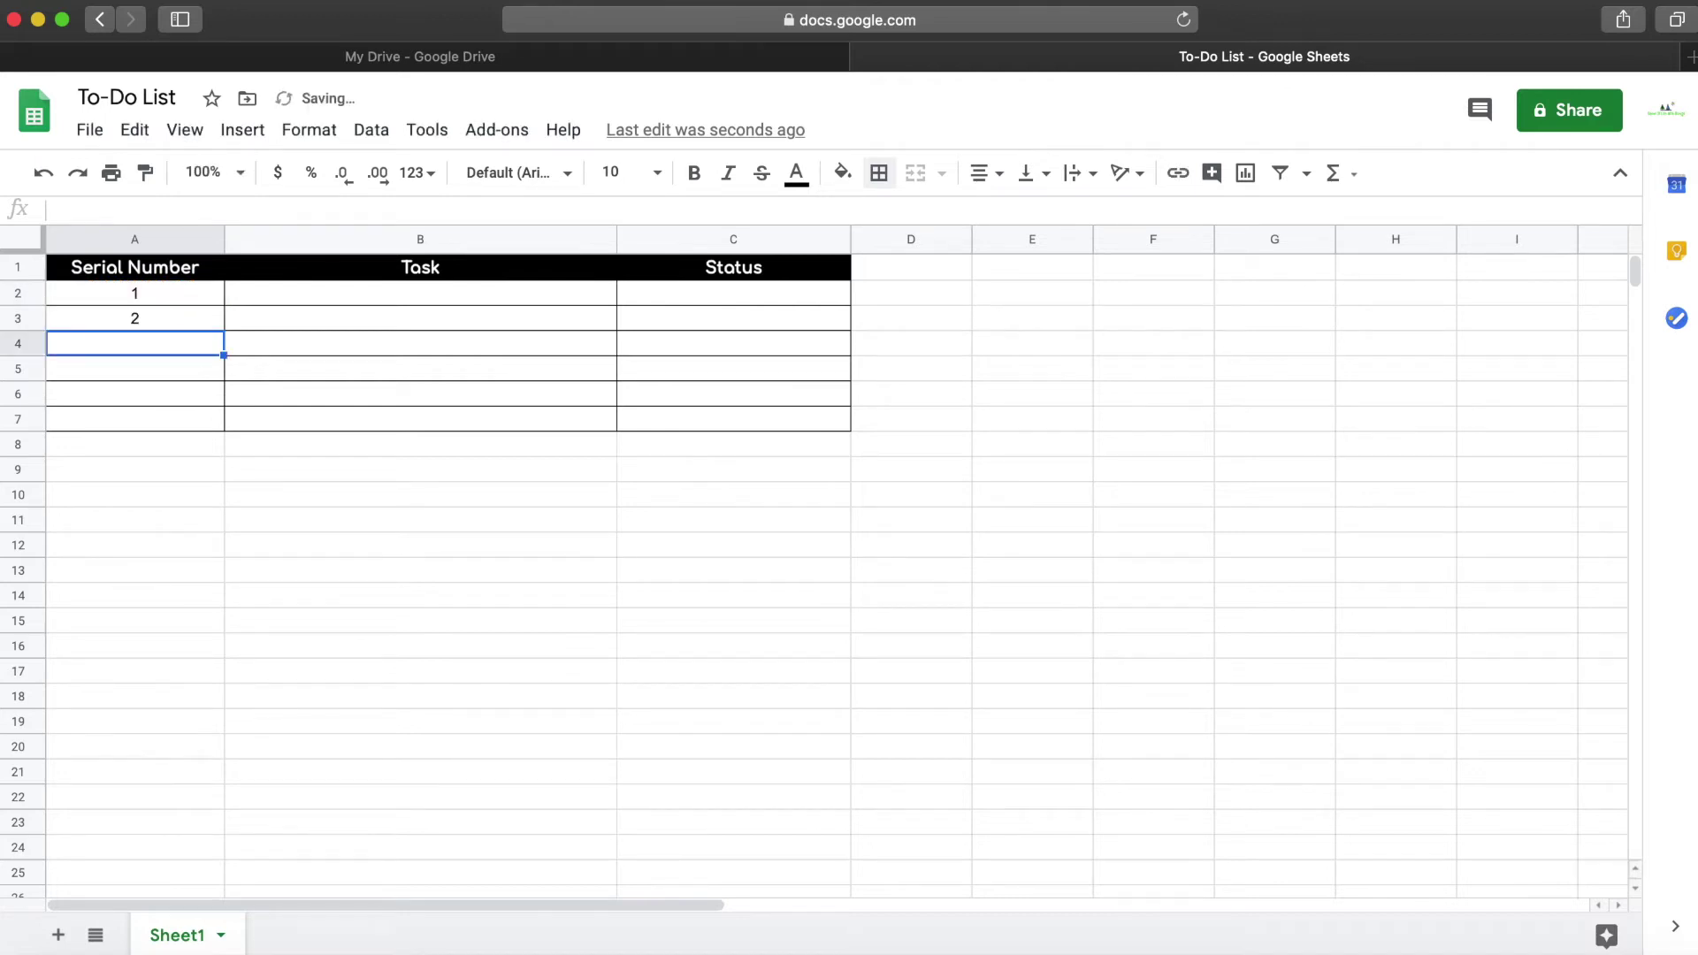
left_click(176, 322)
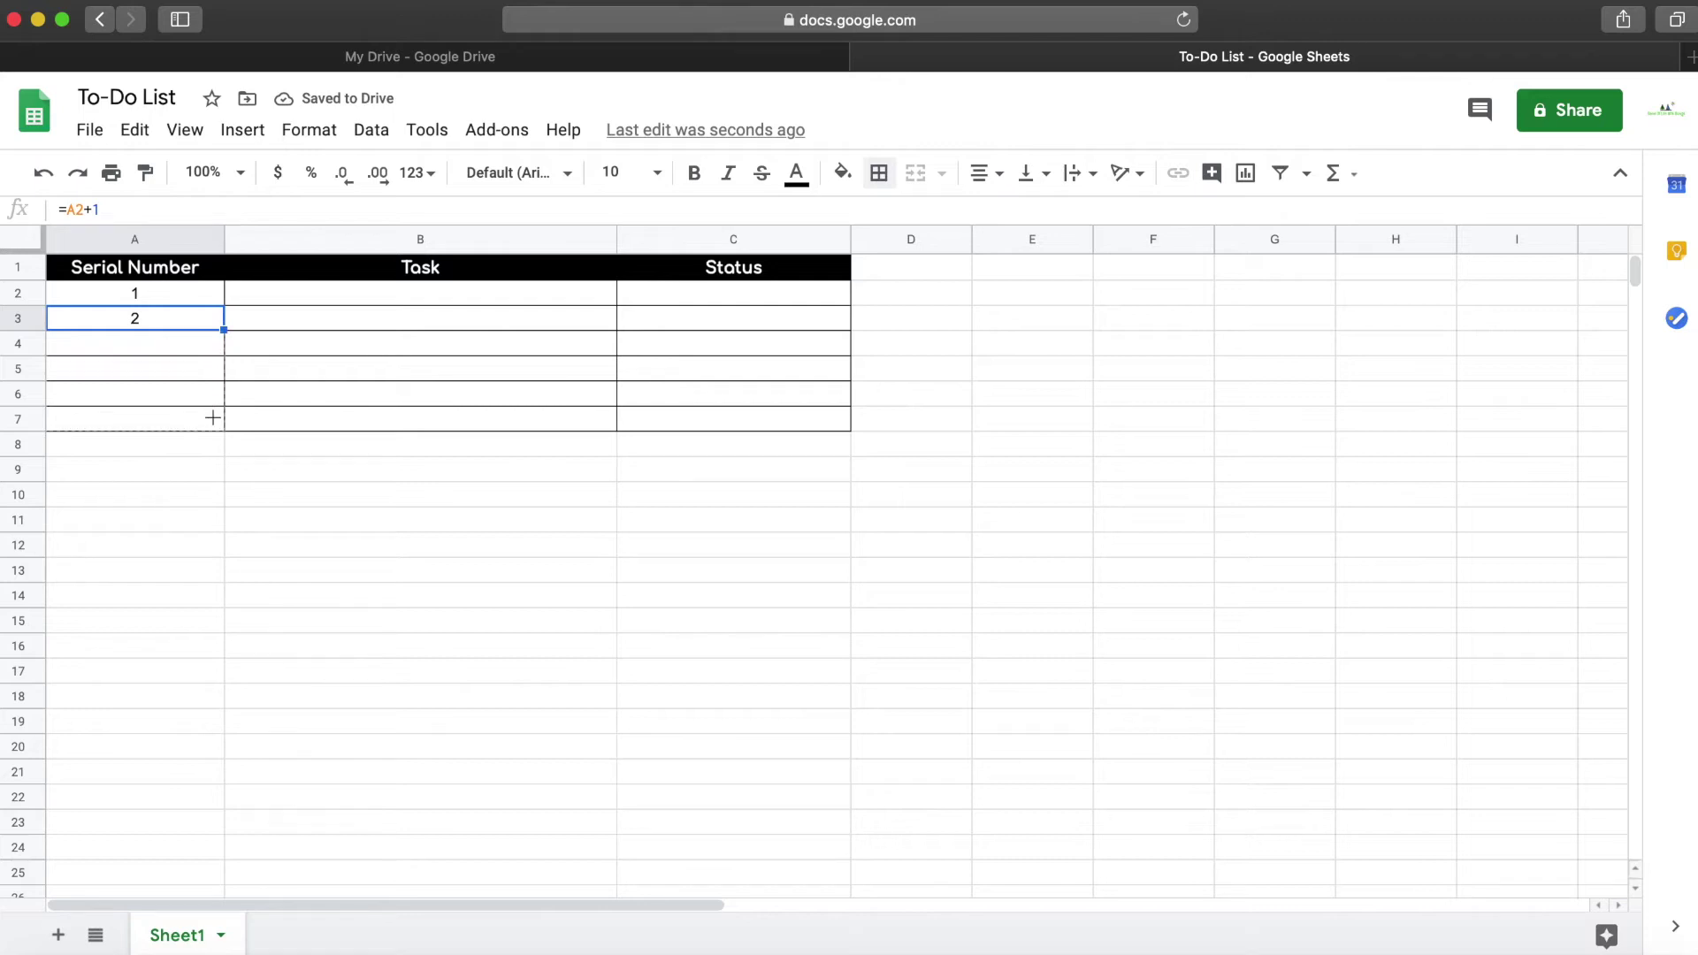
left_click_drag(212, 418, 216, 423)
Enter Make Coffee, Clear Inbox, Edit Video and Upload Video in B2:B5
left_click(299, 450)
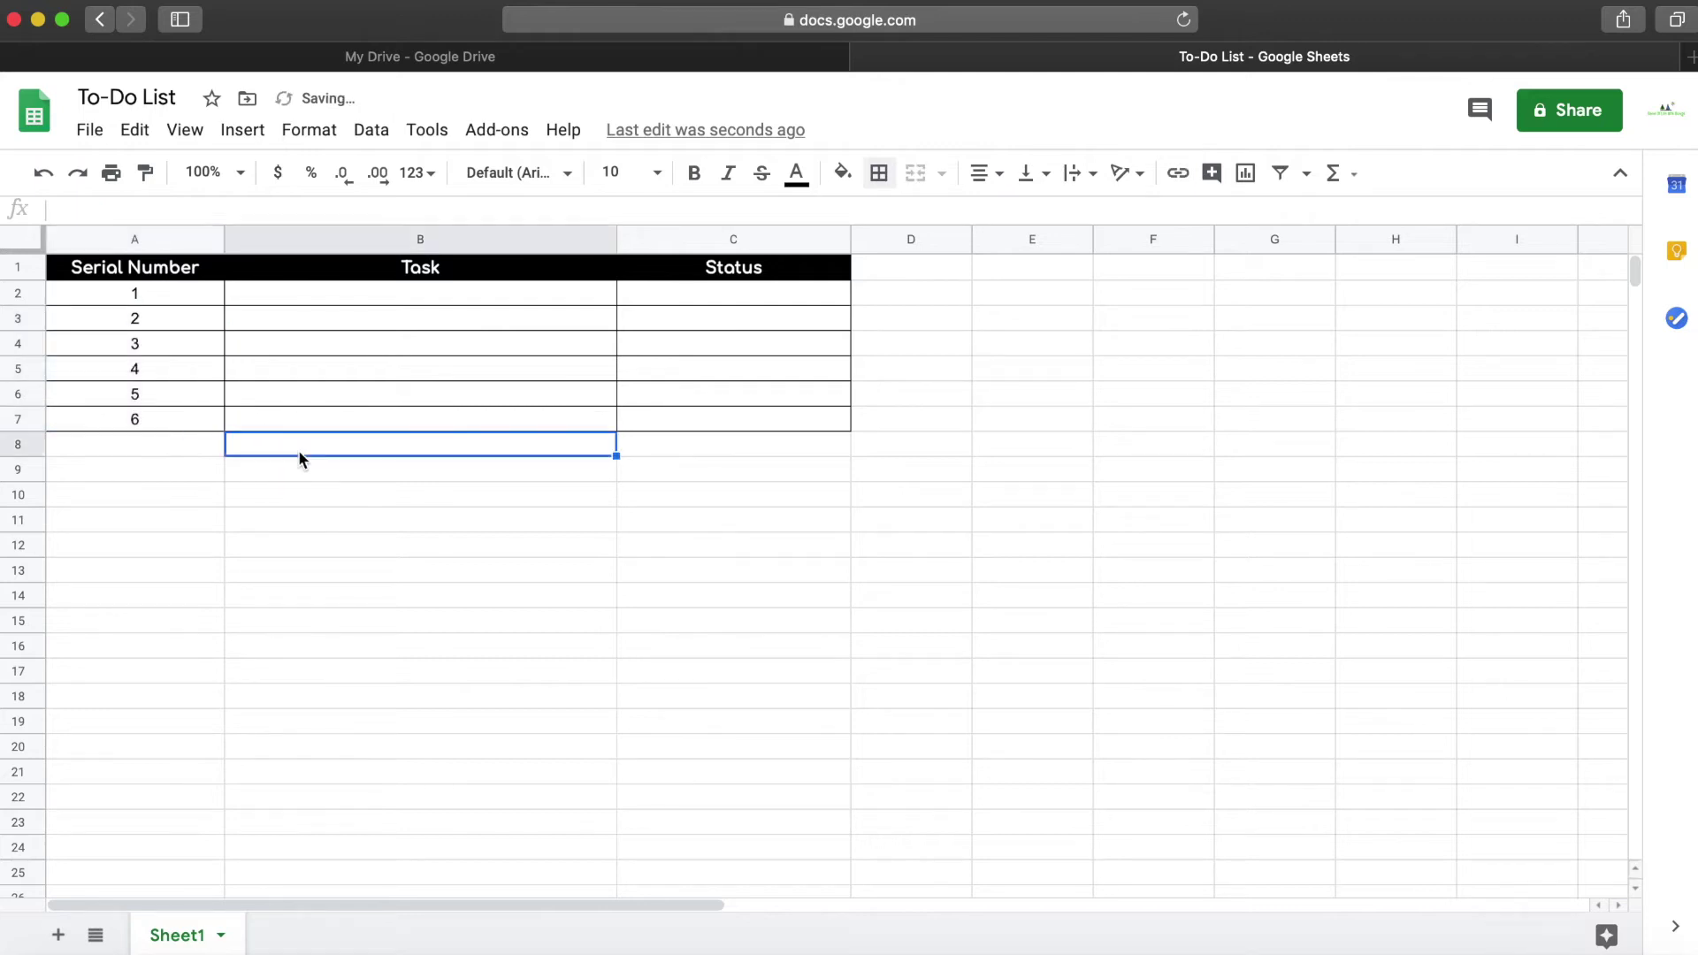
double_click(407, 293)
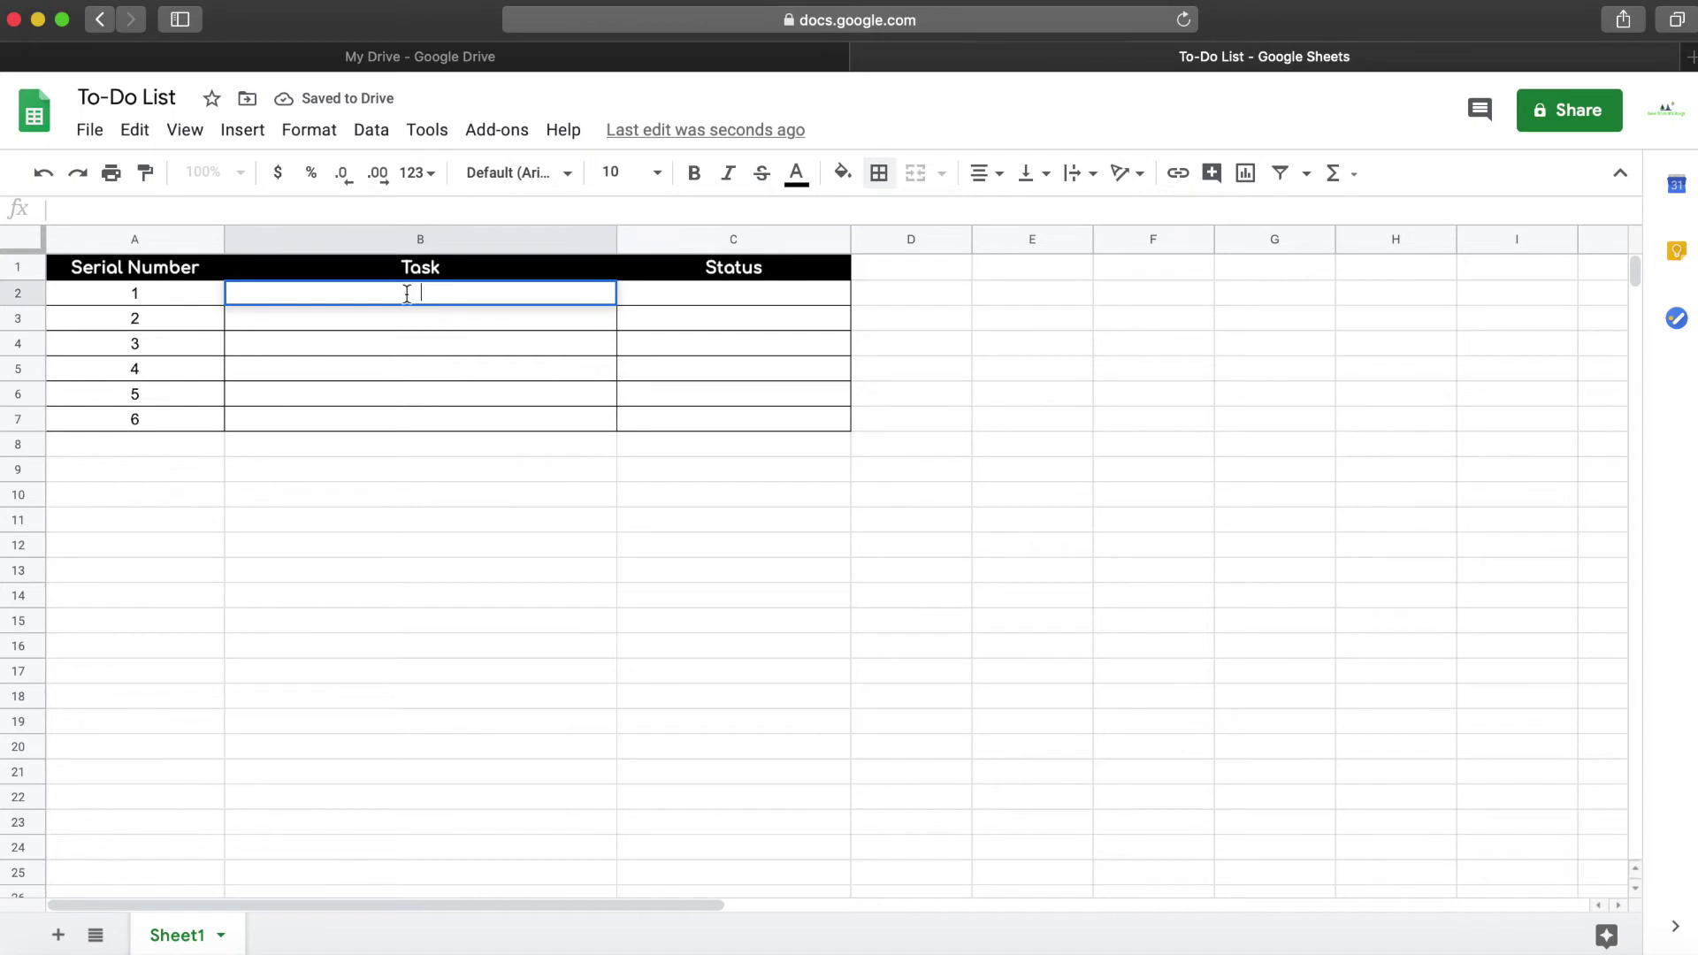
type("MakeCoffee")
key("Return")
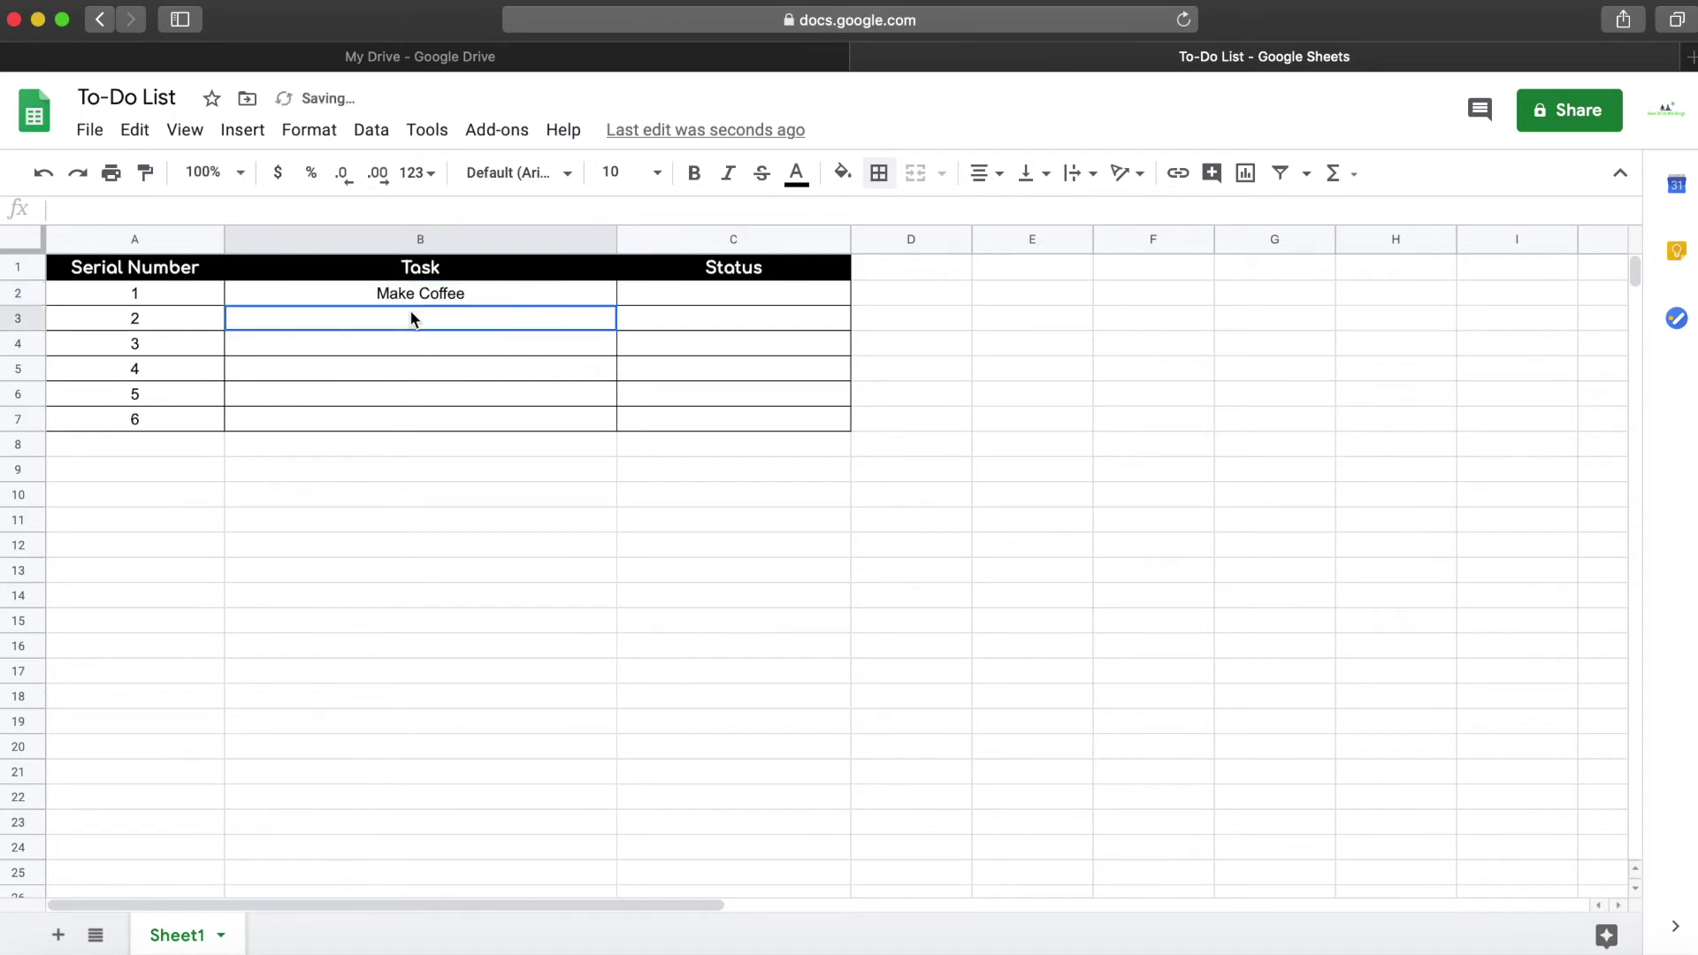
type("Cle")
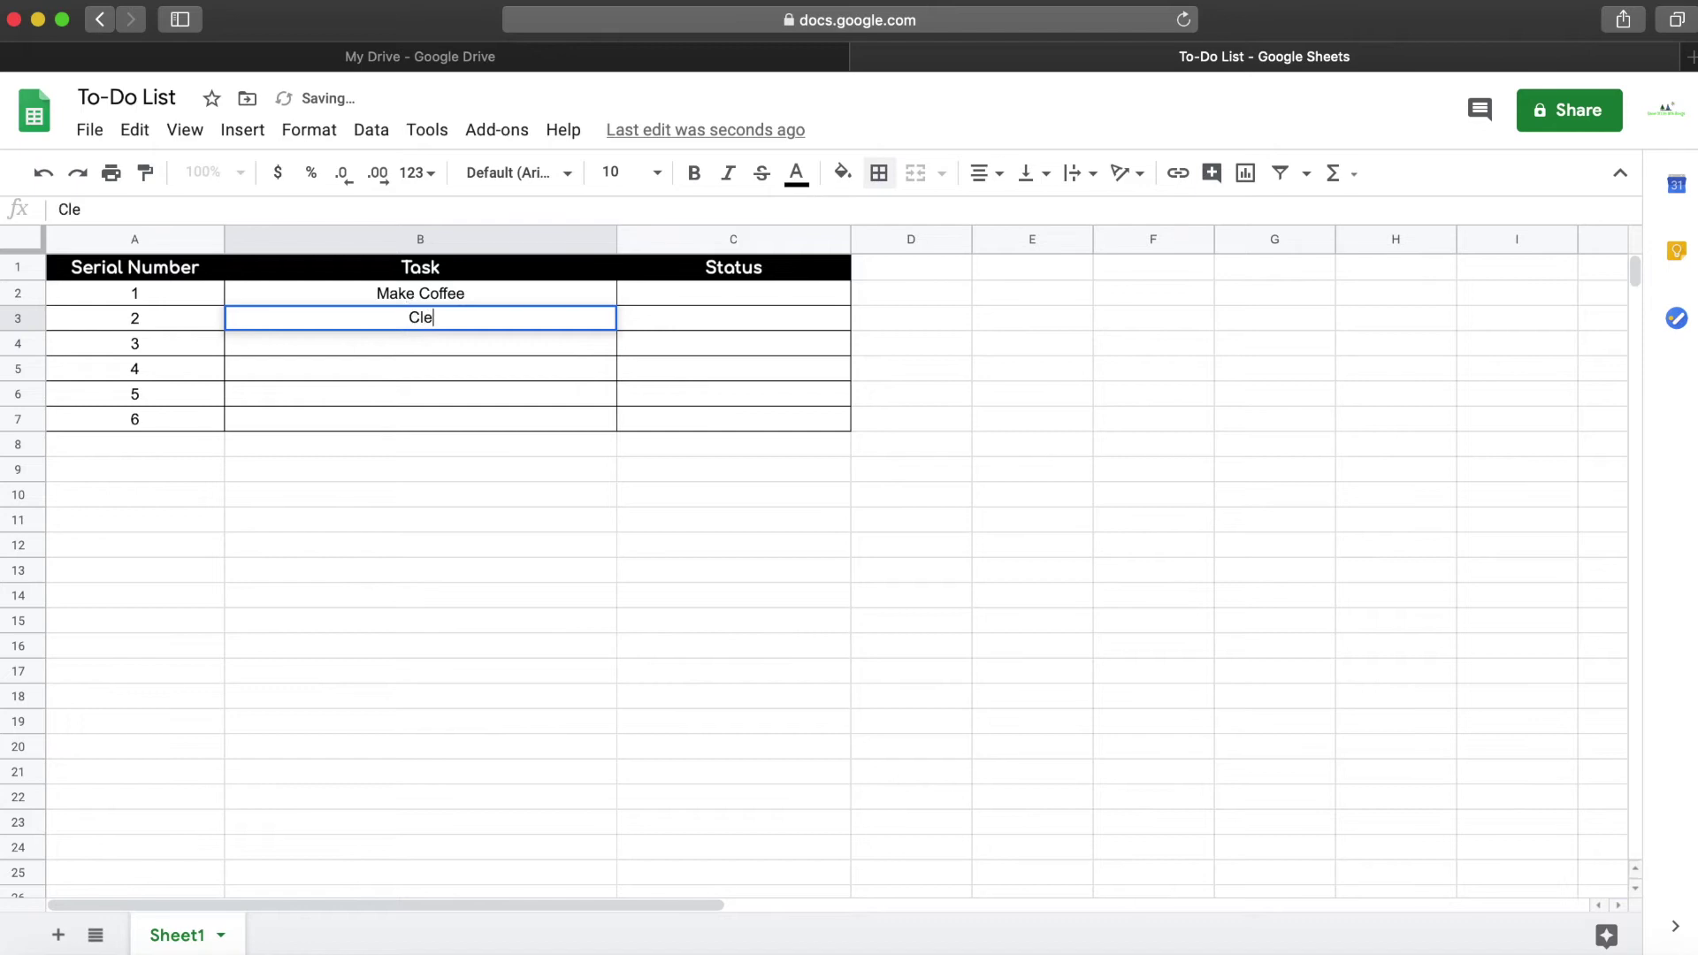
type("ar In")
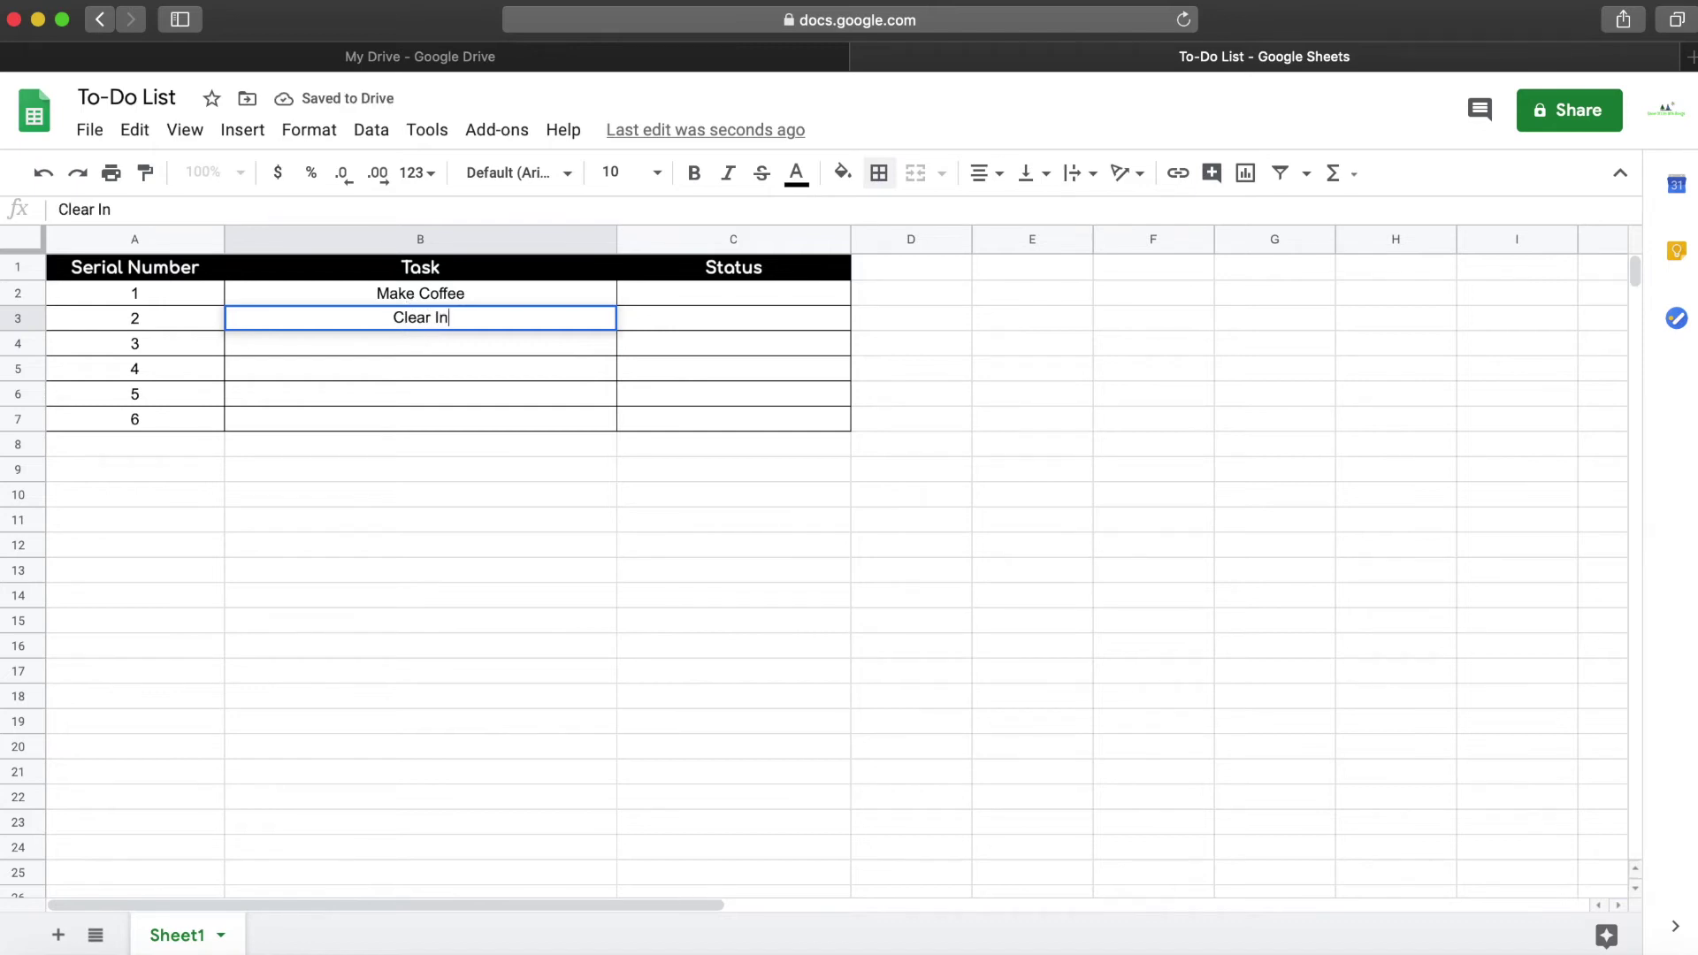
type("box")
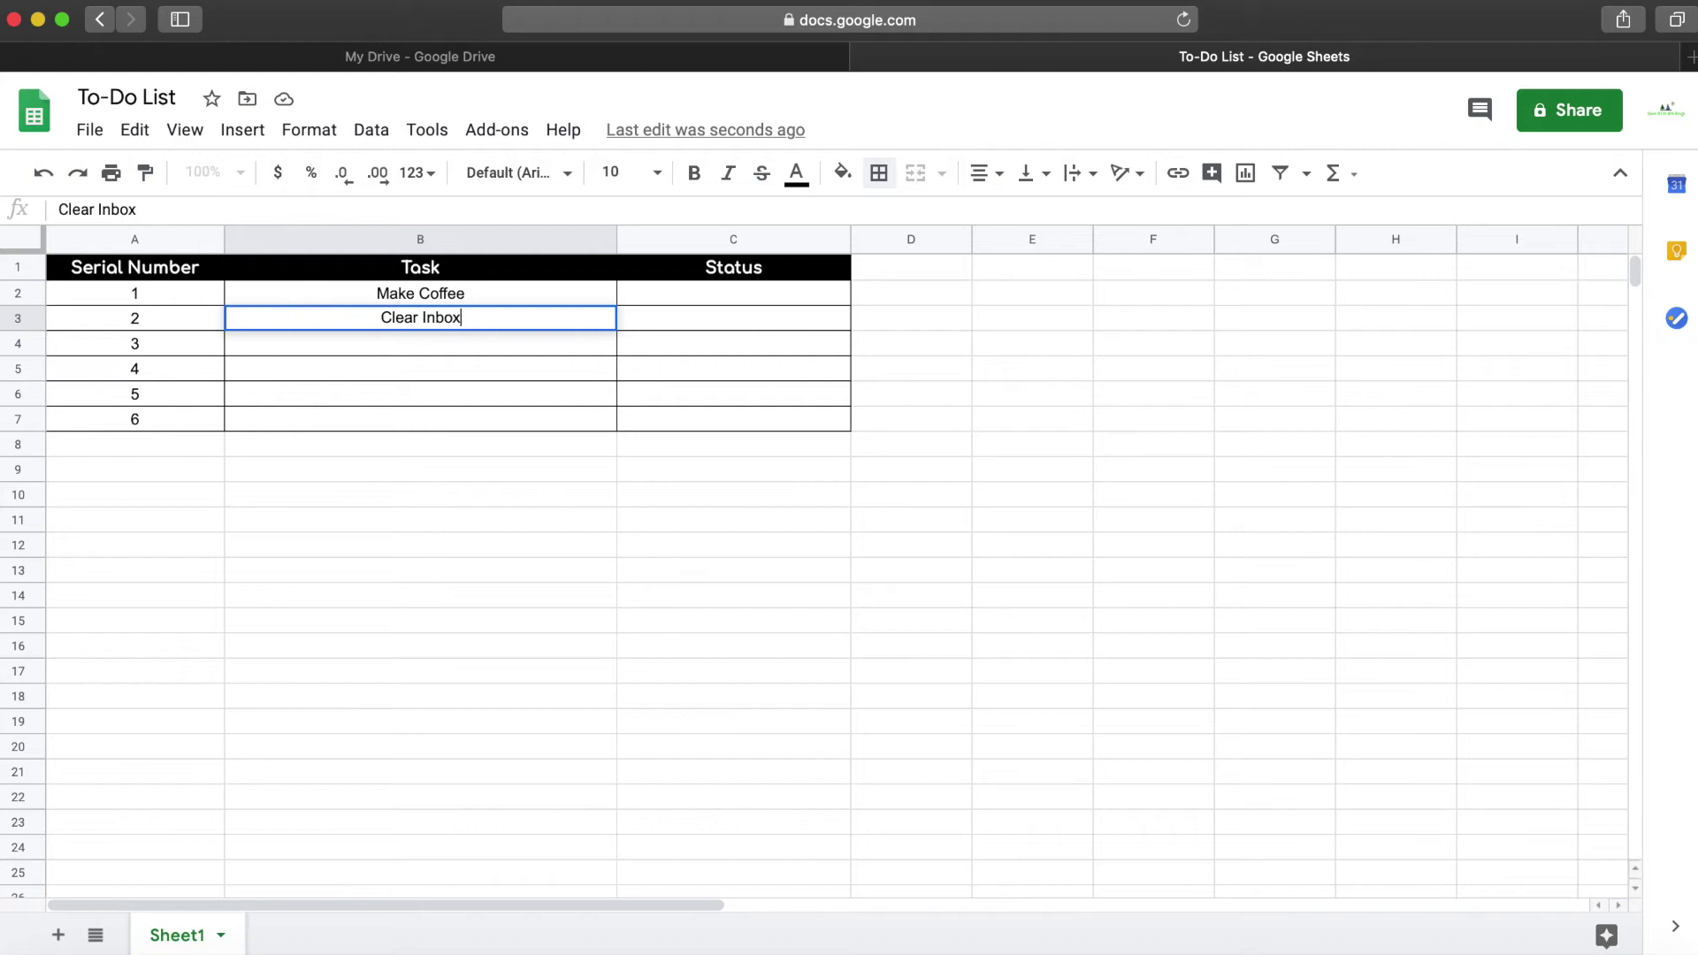
left_click(408, 351)
type("E")
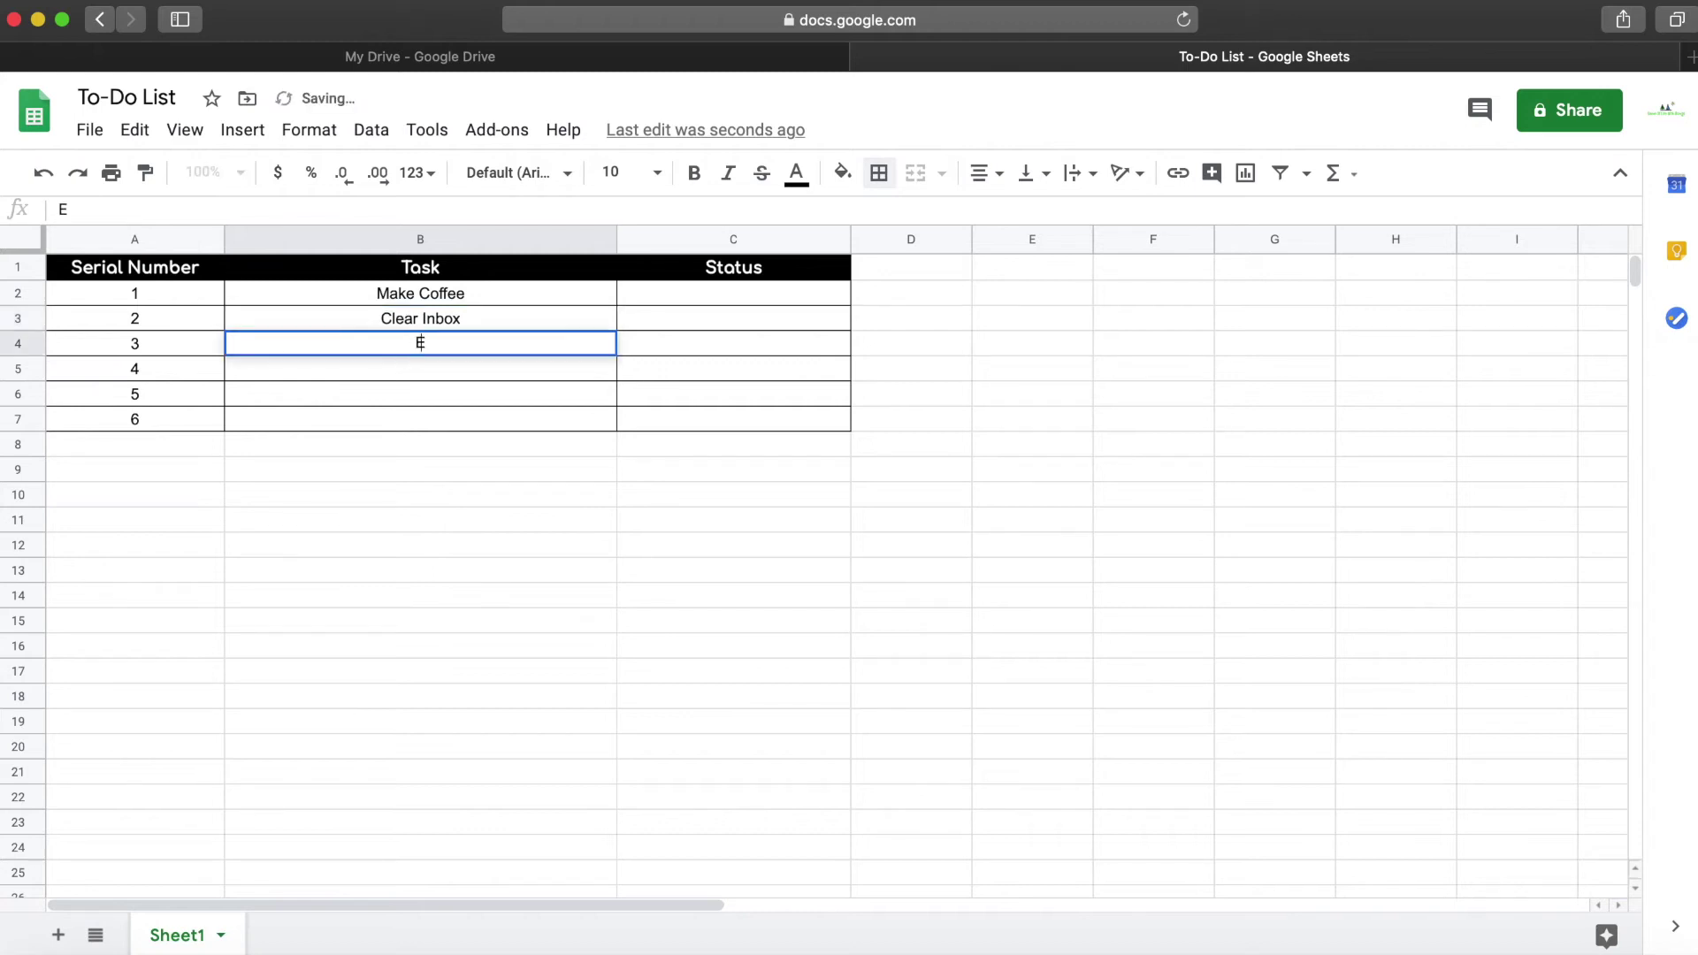
type("dit V")
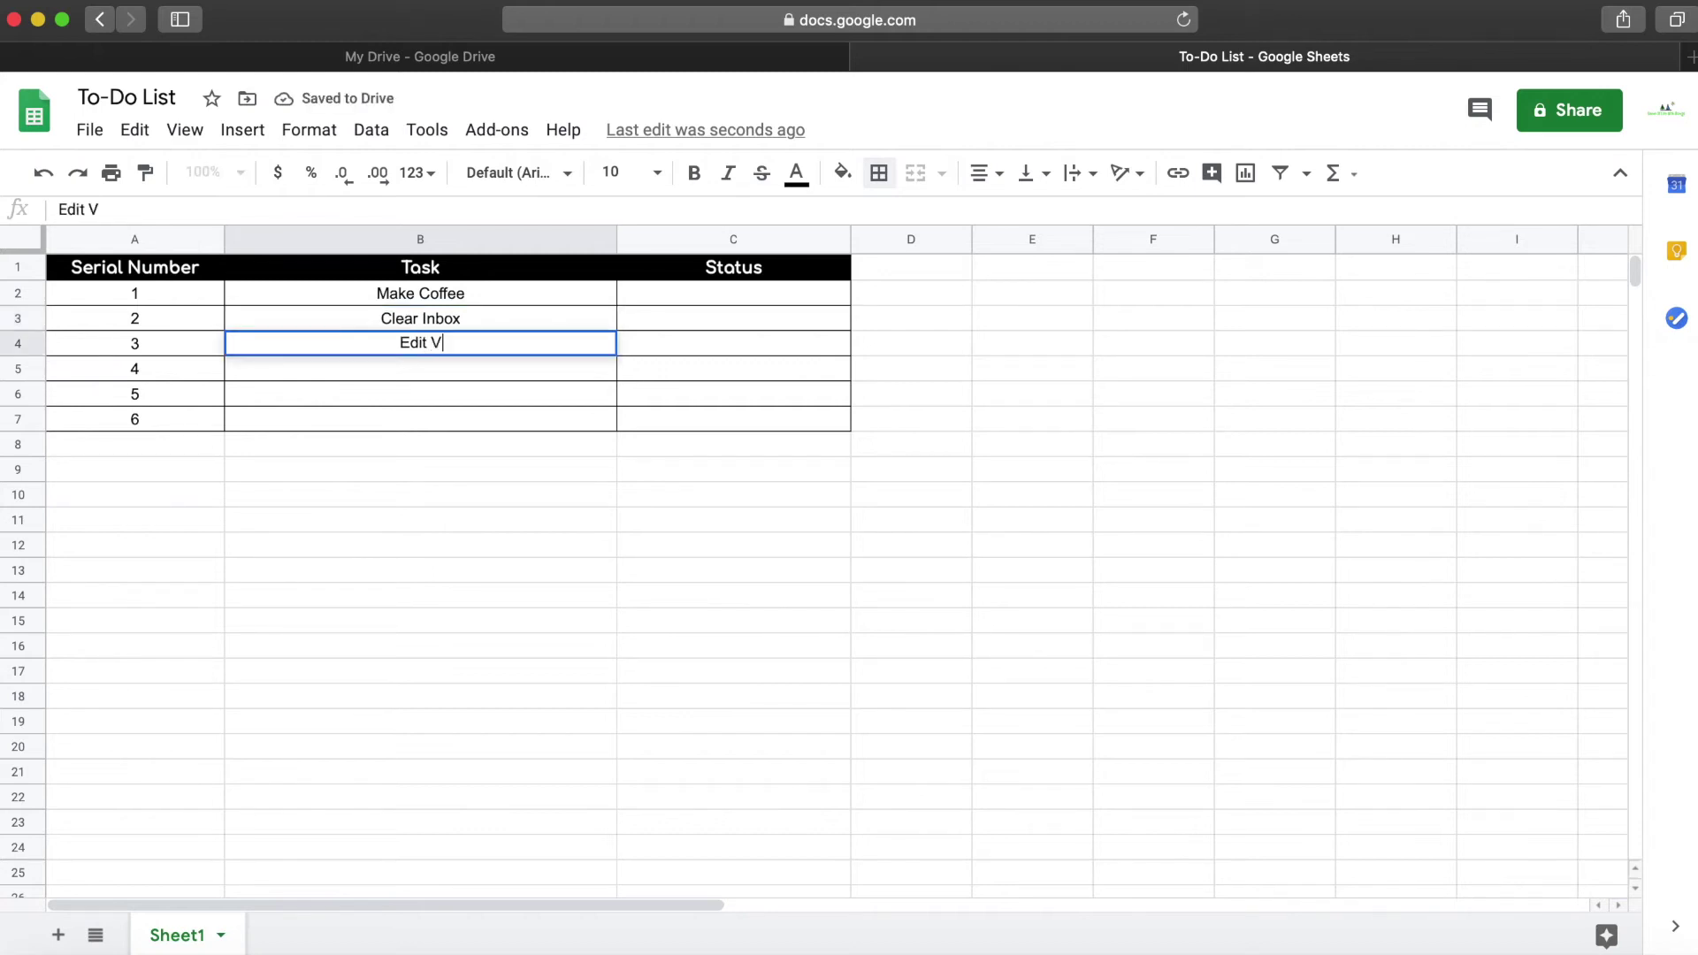
type("ideo")
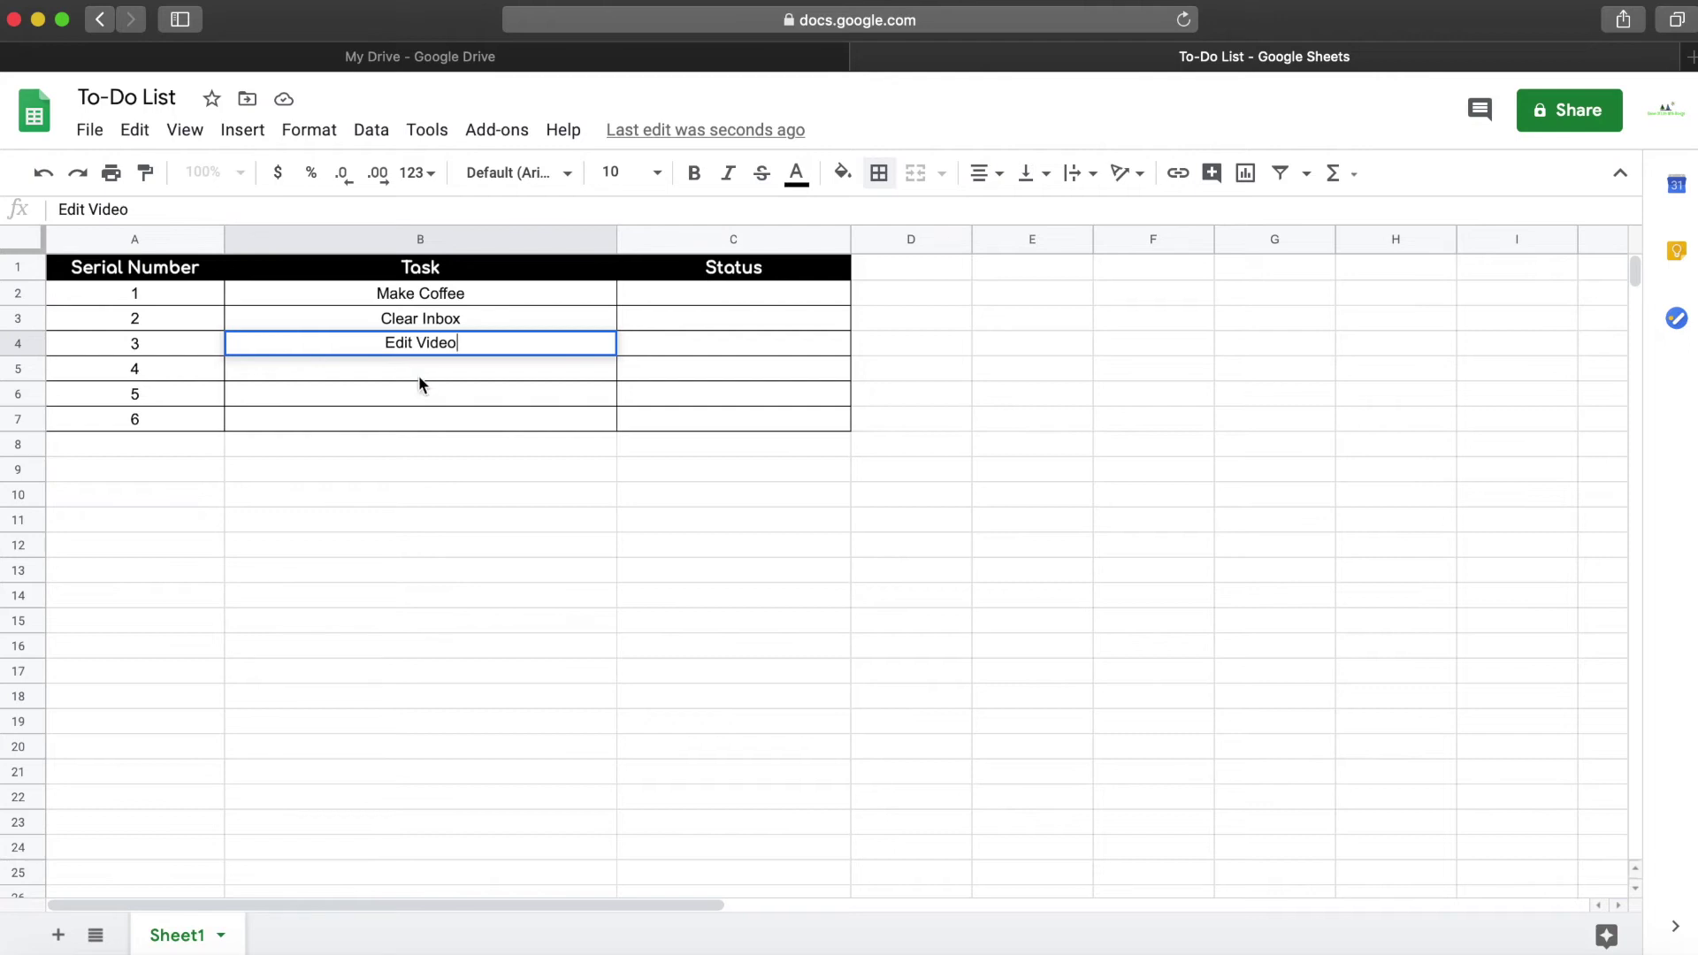
left_click(420, 378)
type("Upl")
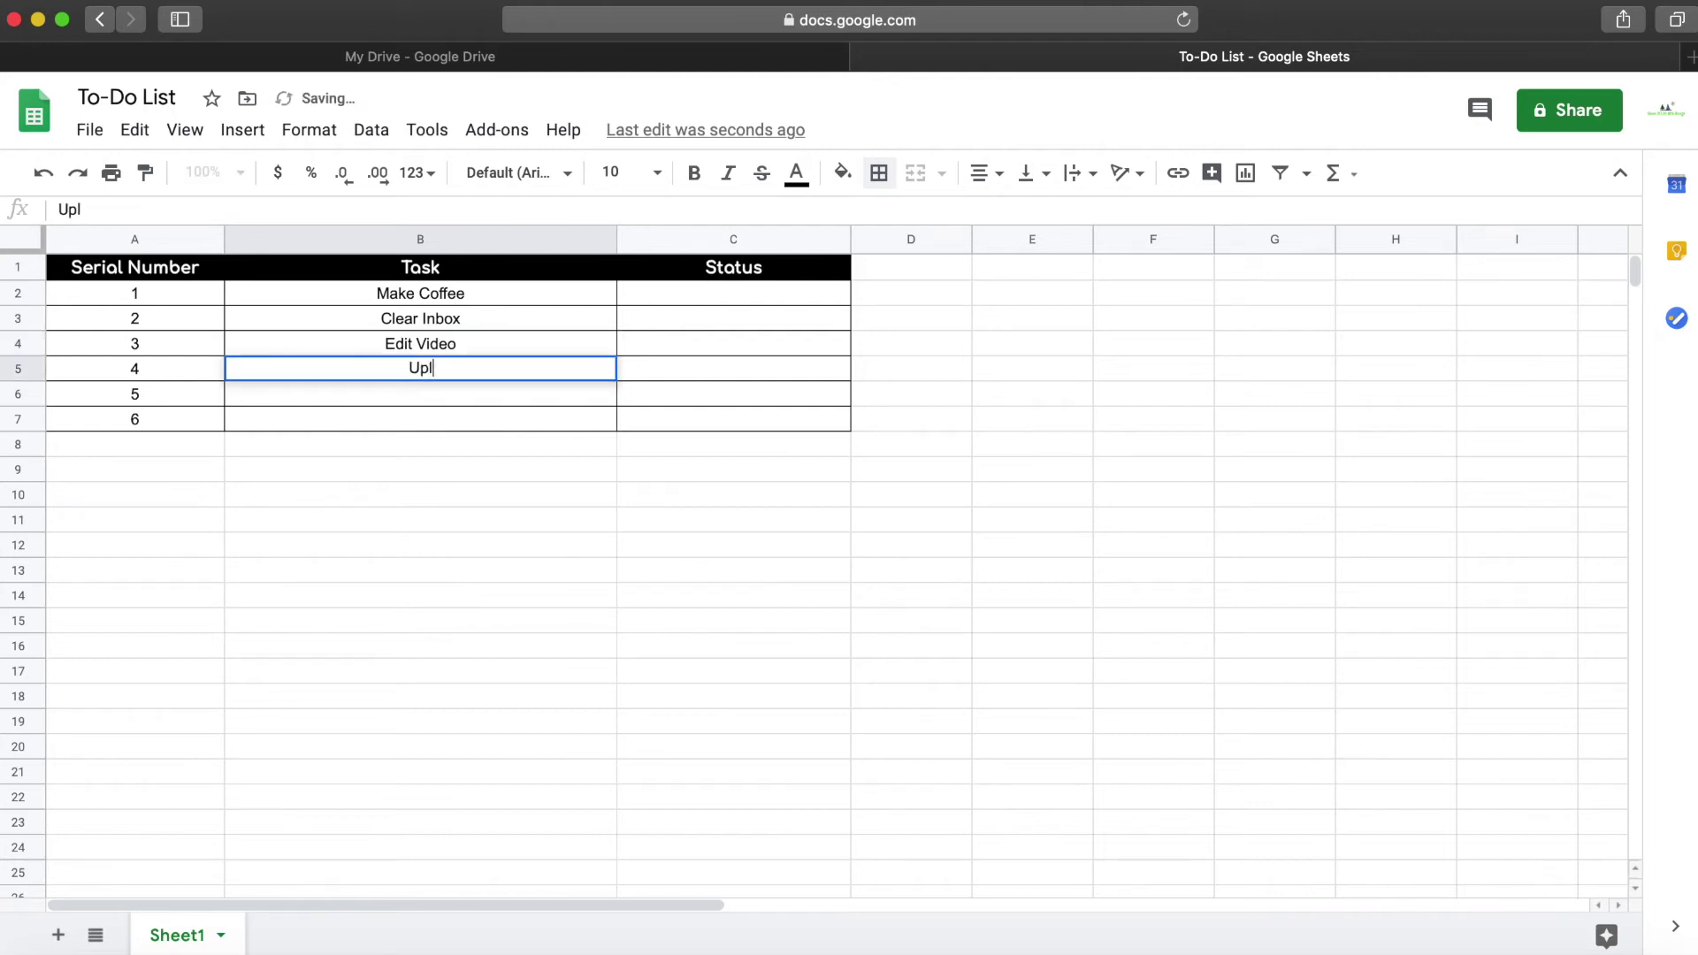
type("oad V")
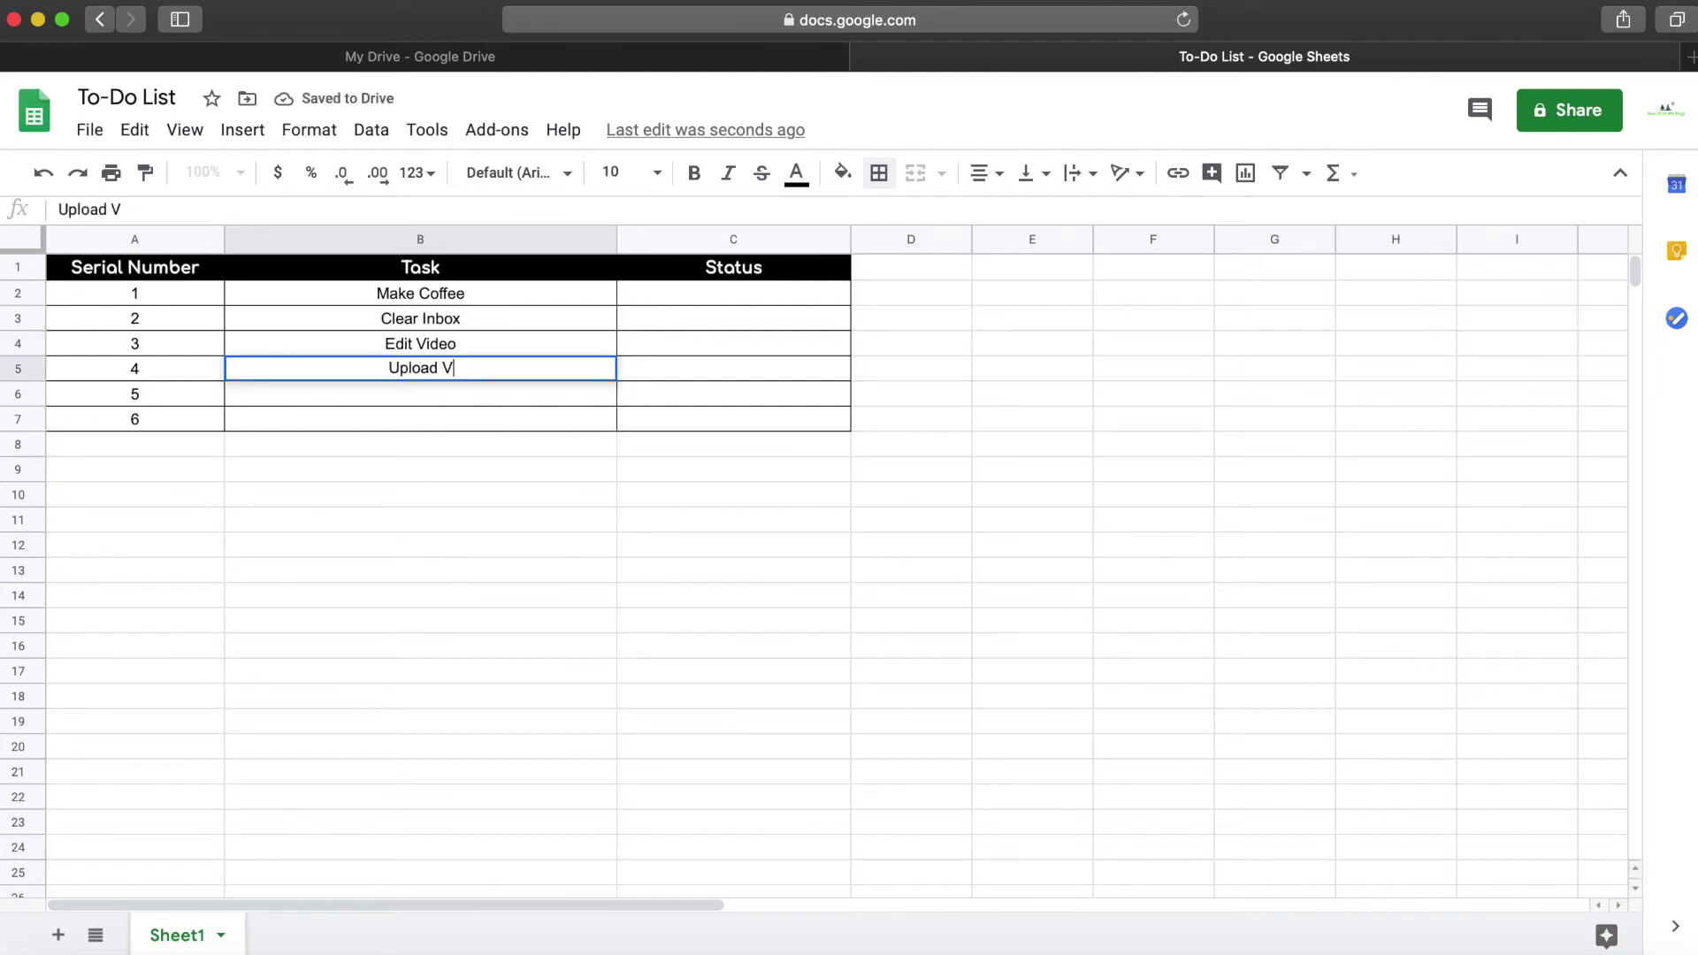
type("ideo")
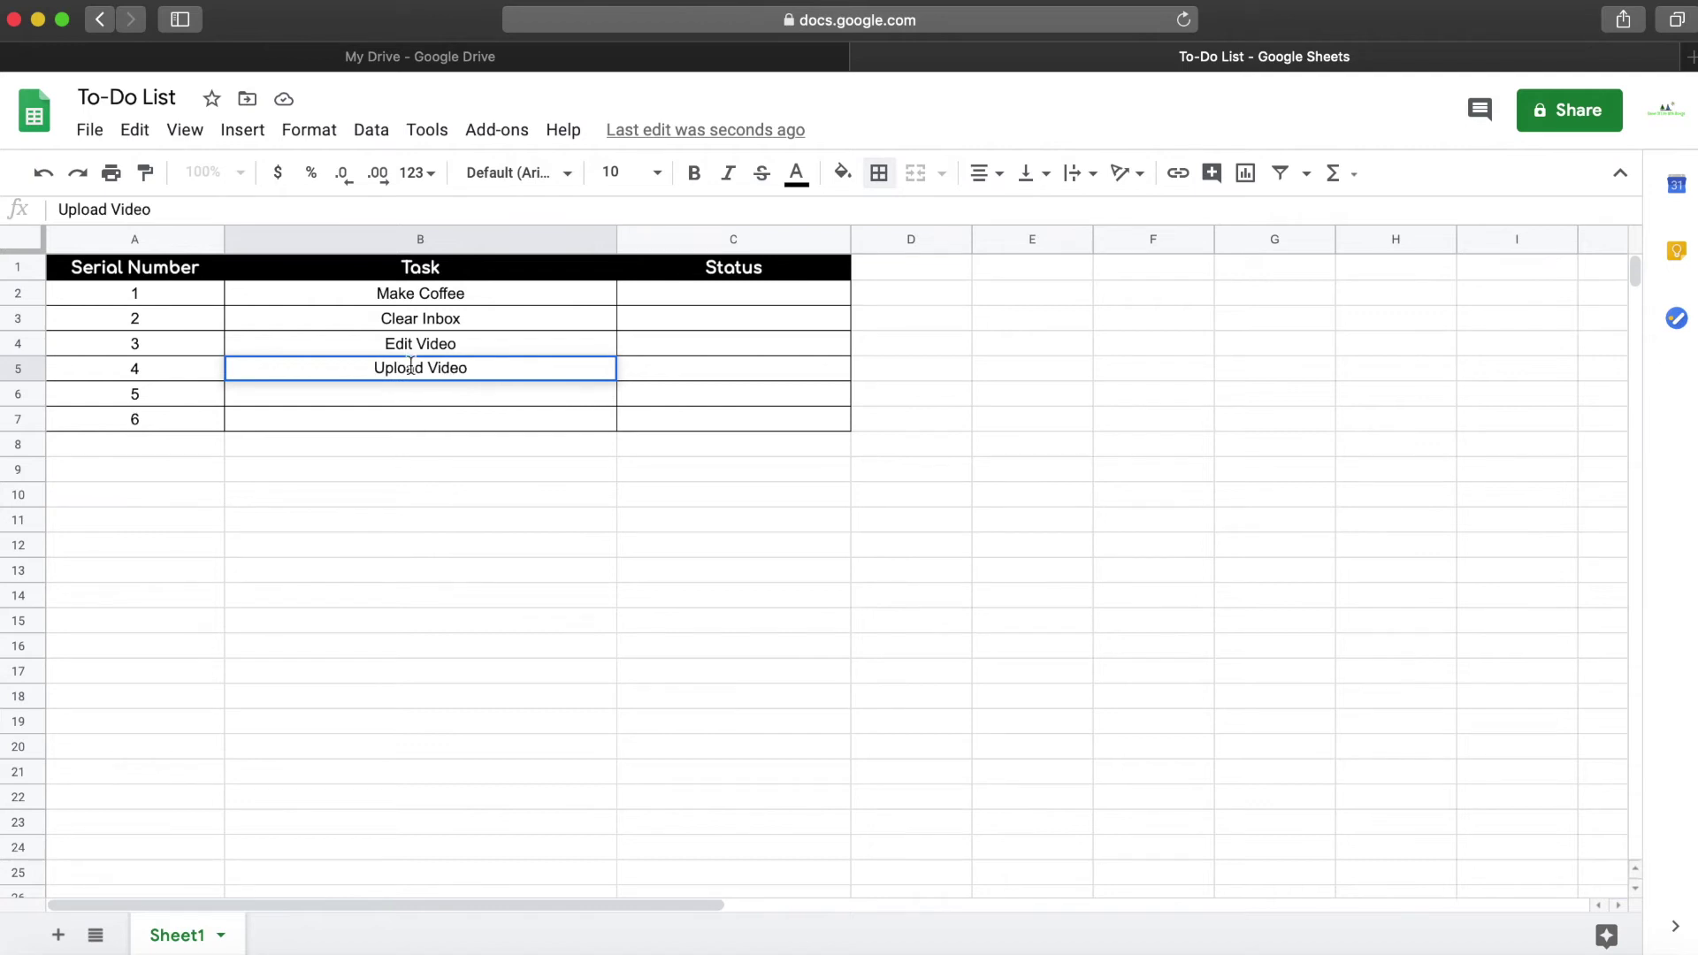
key("Return")
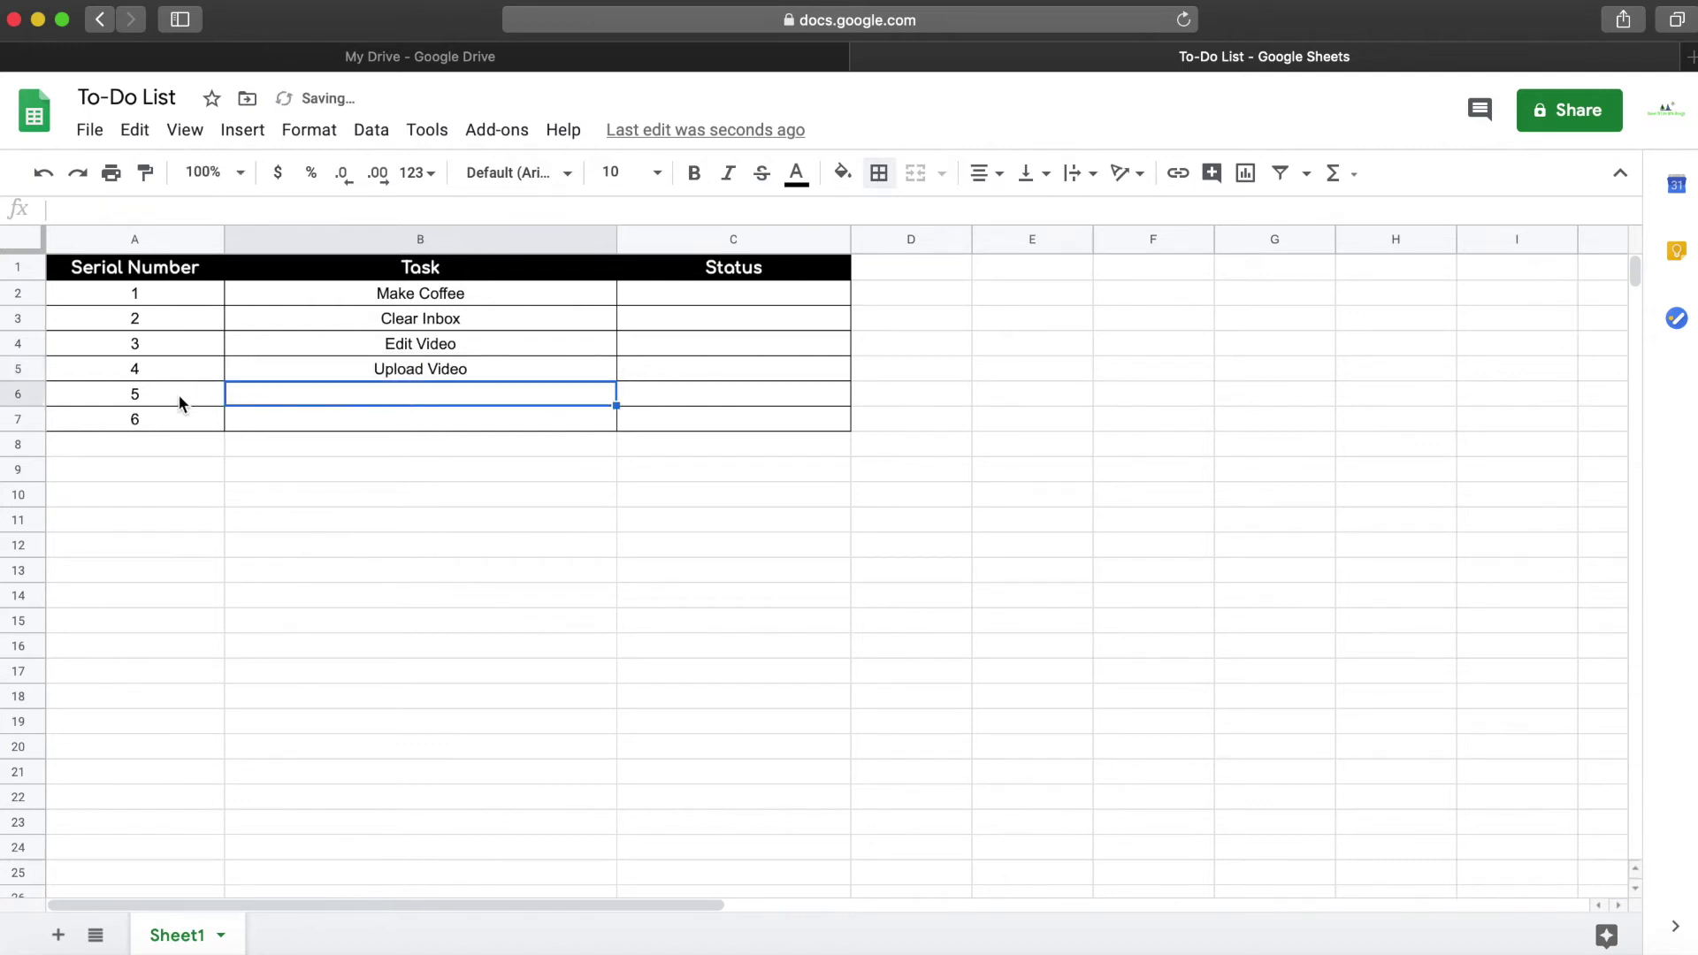
Insert checkboxes into Status cells C2 through C7
left_click_drag(686, 304, 694, 424)
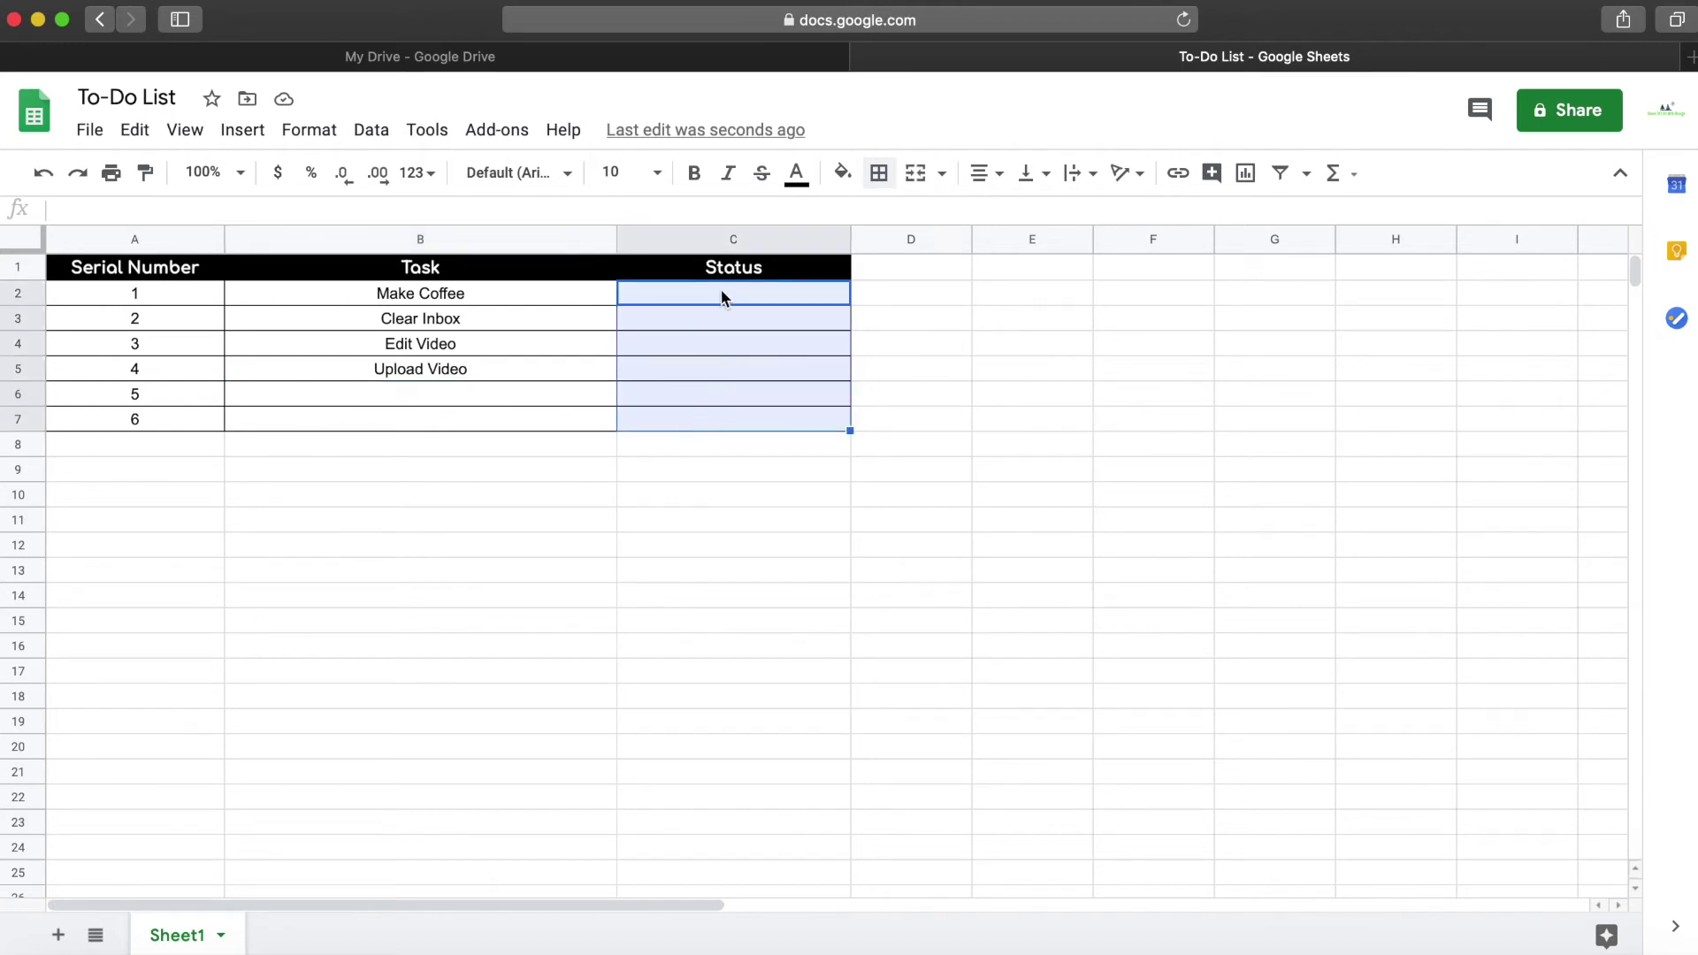
left_click(720, 298)
left_click_drag(721, 289, 718, 418)
left_click(241, 129)
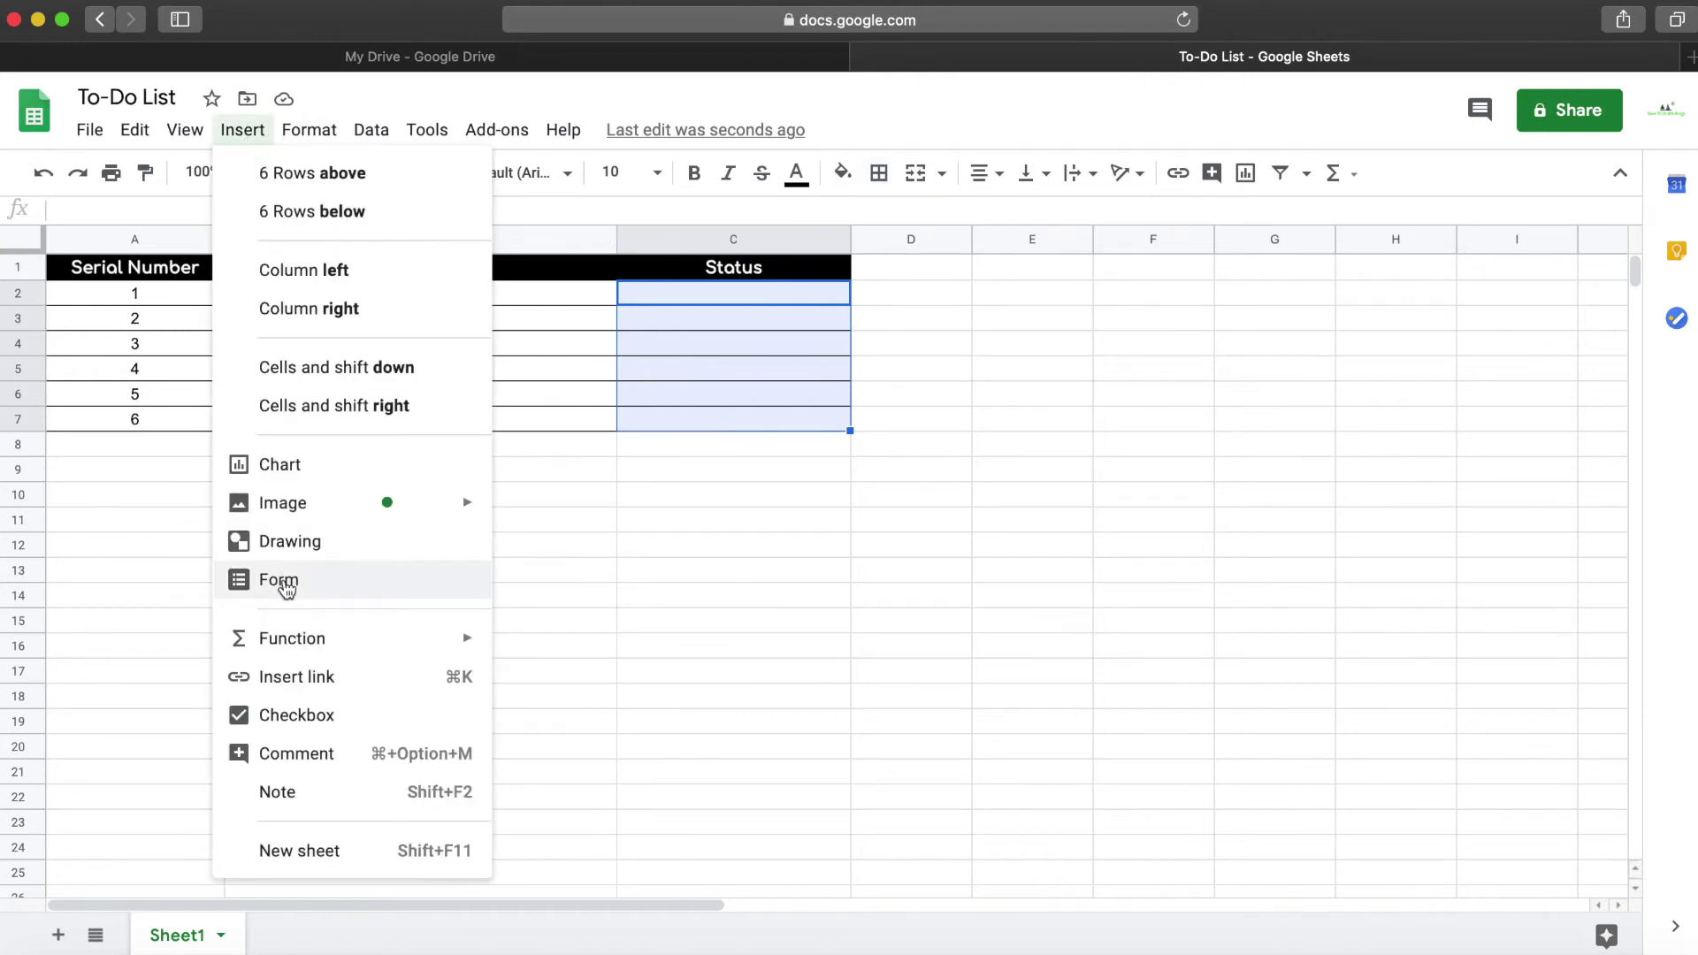
left_click(304, 714)
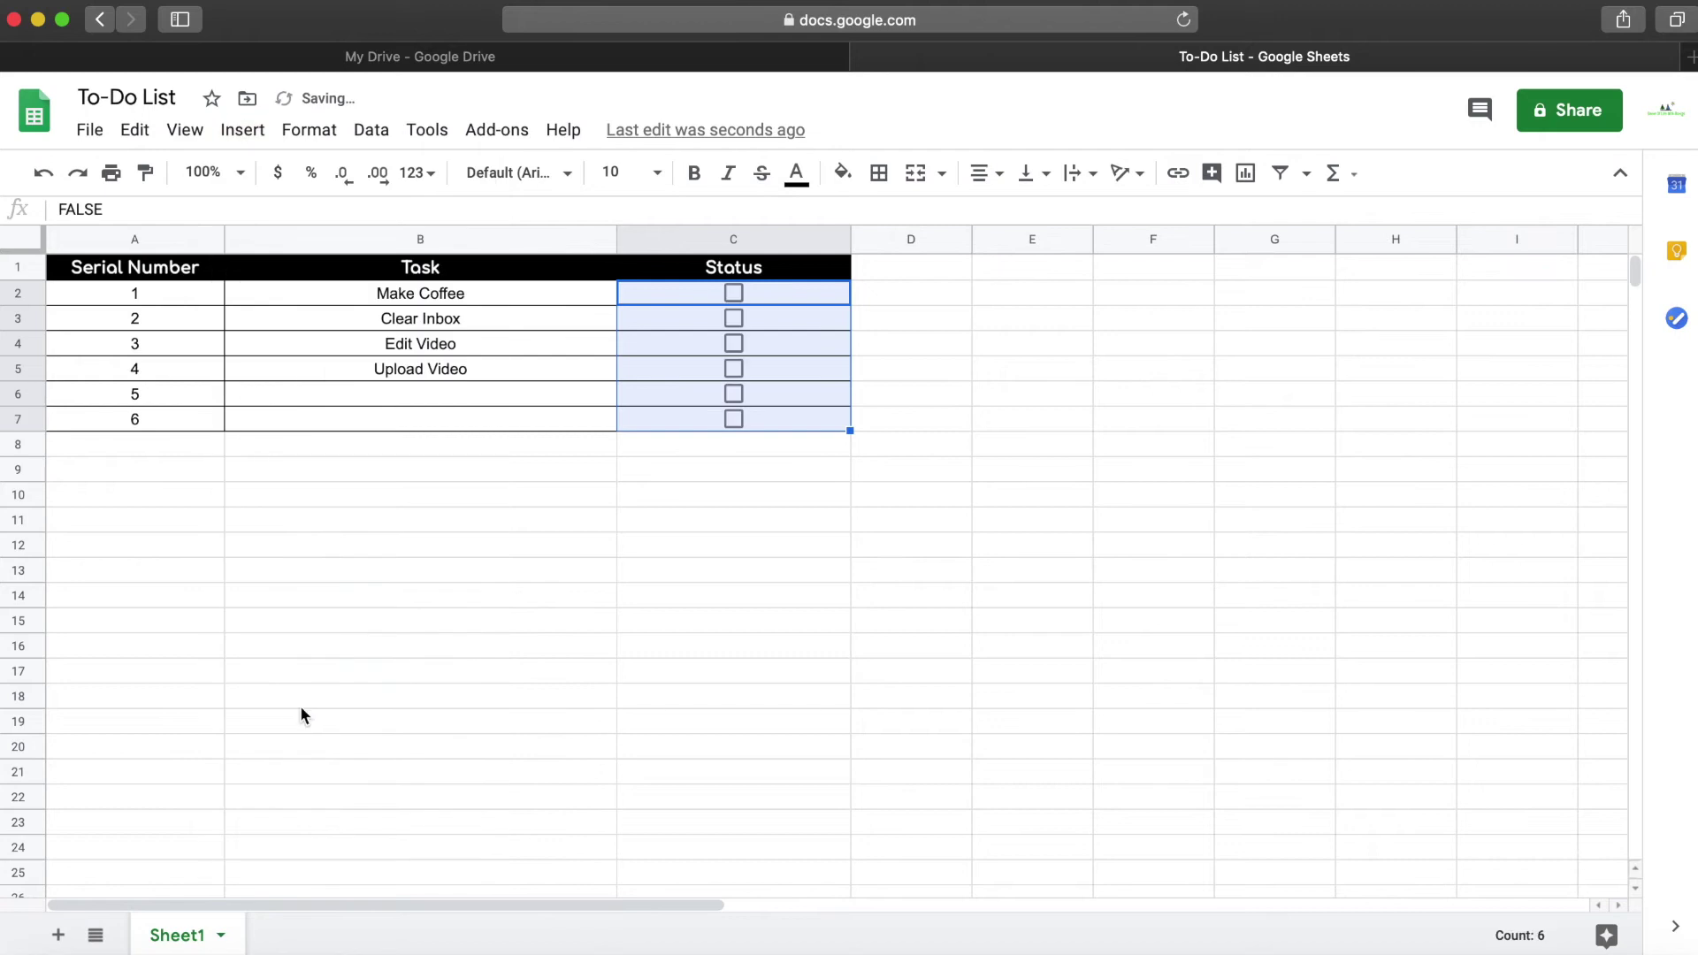
left_click(675, 389)
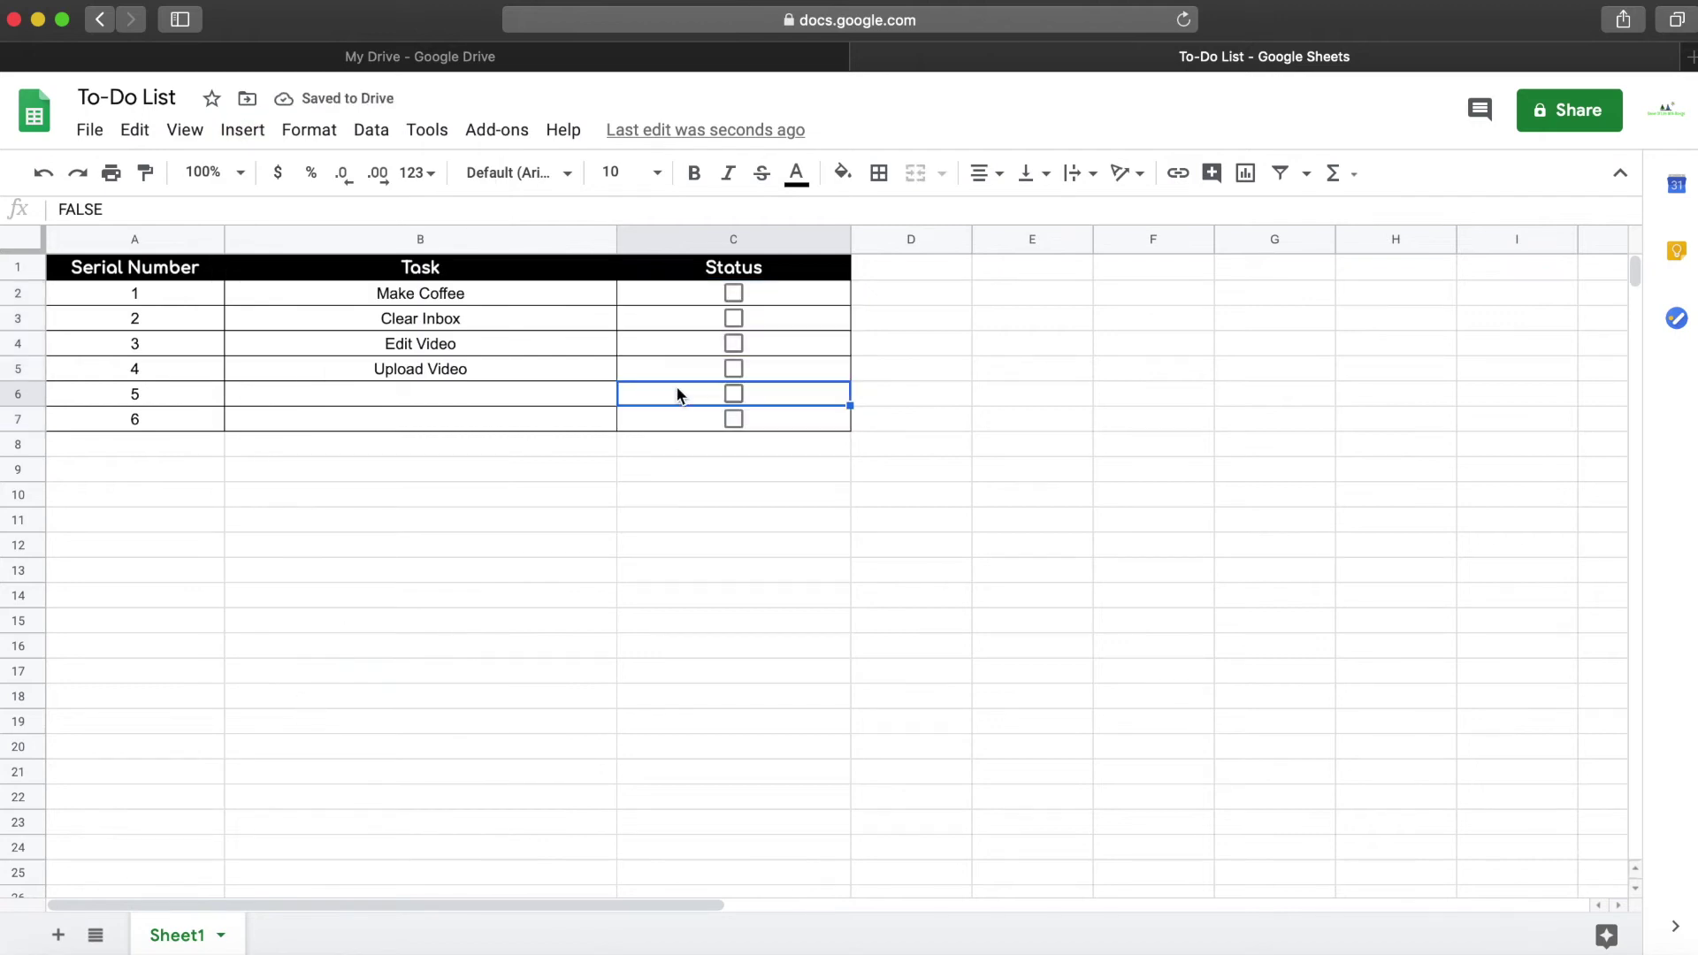
Enter 'Post on Social Media' in B6 and 'Send meeting invite to Sam' in B7
double_click(518, 391)
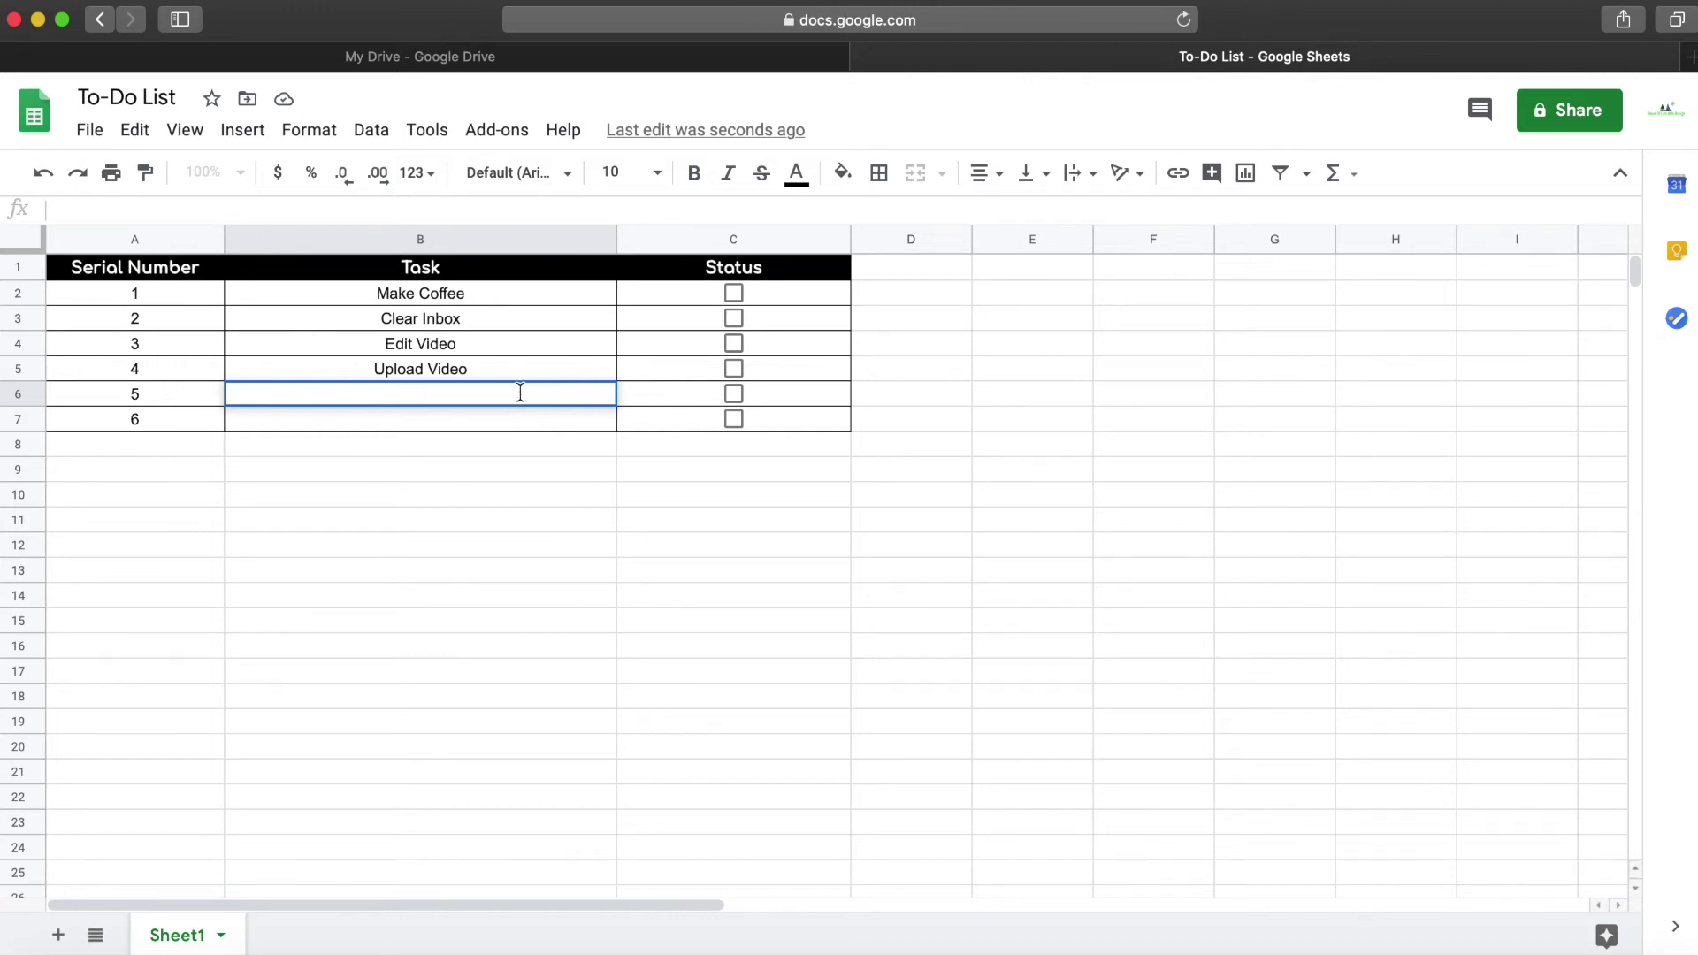
type("Post on")
type("Social Me")
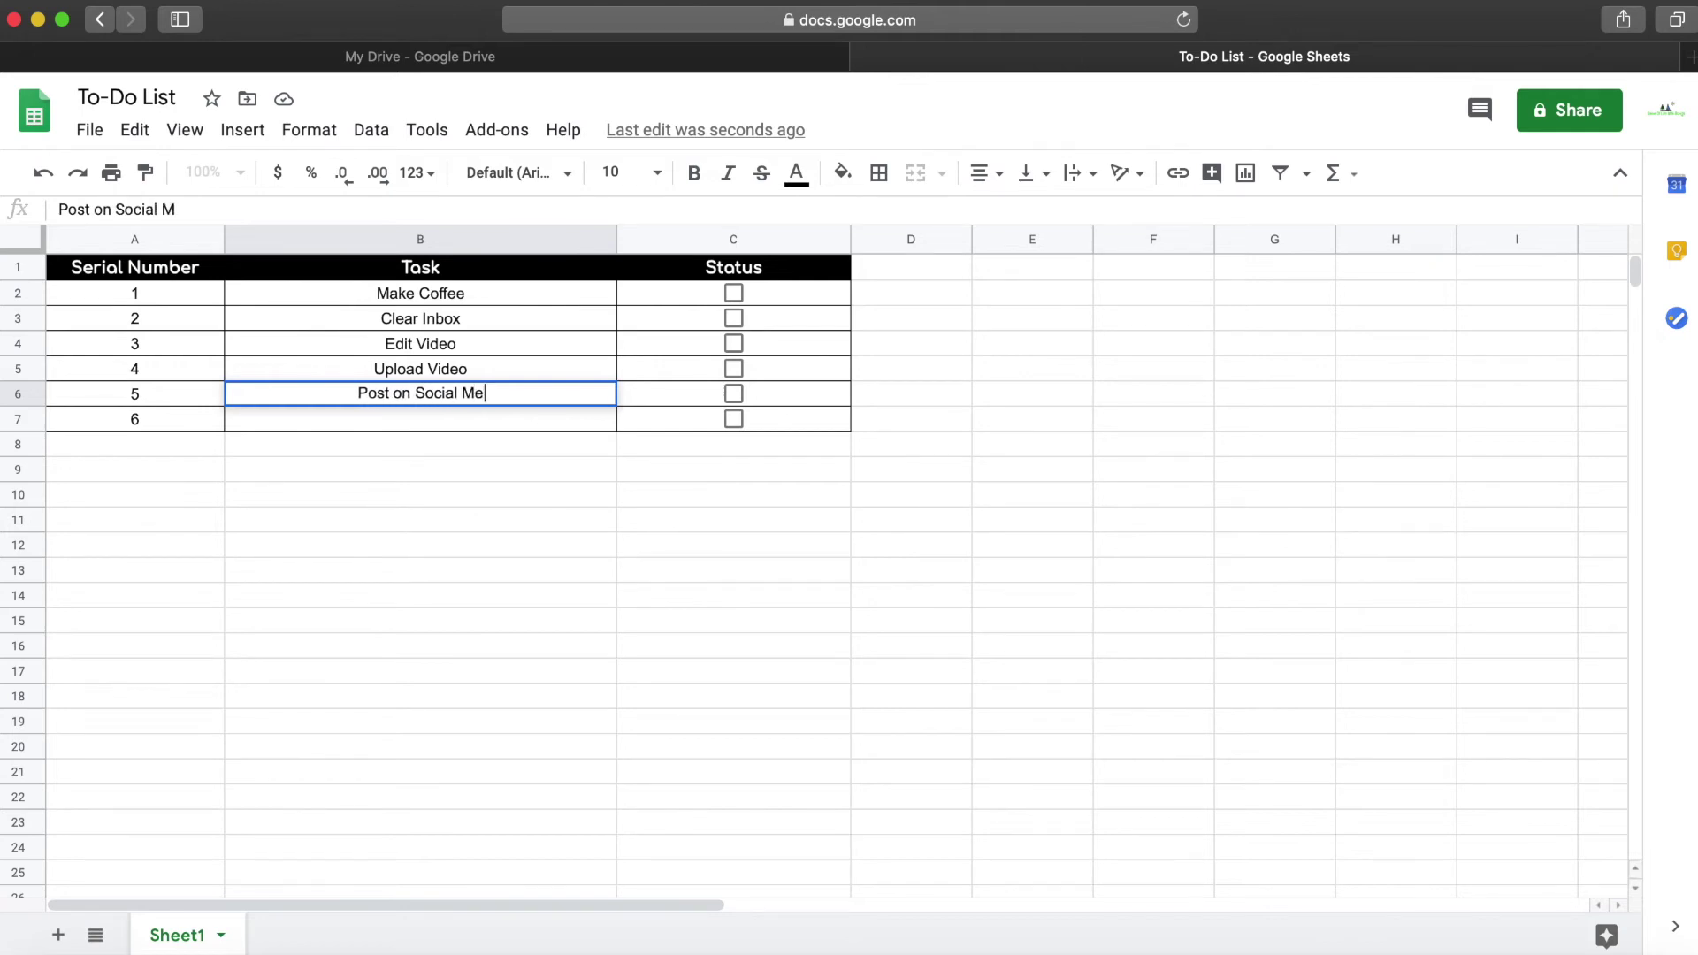
type("dia")
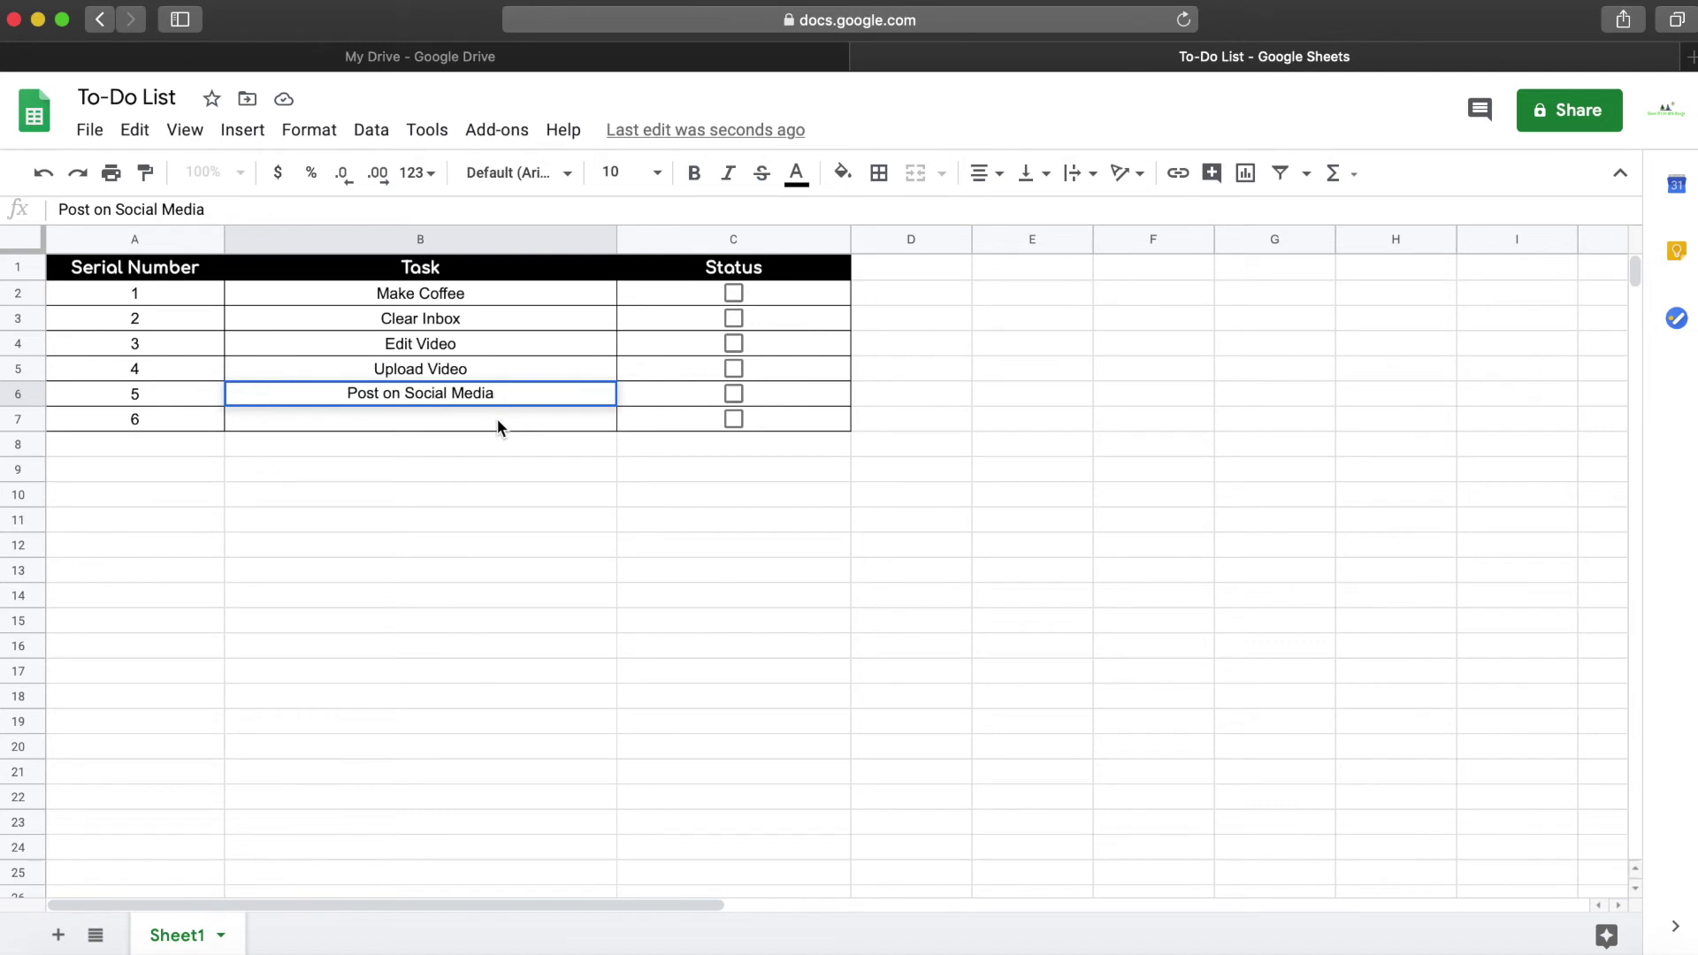
double_click(498, 417)
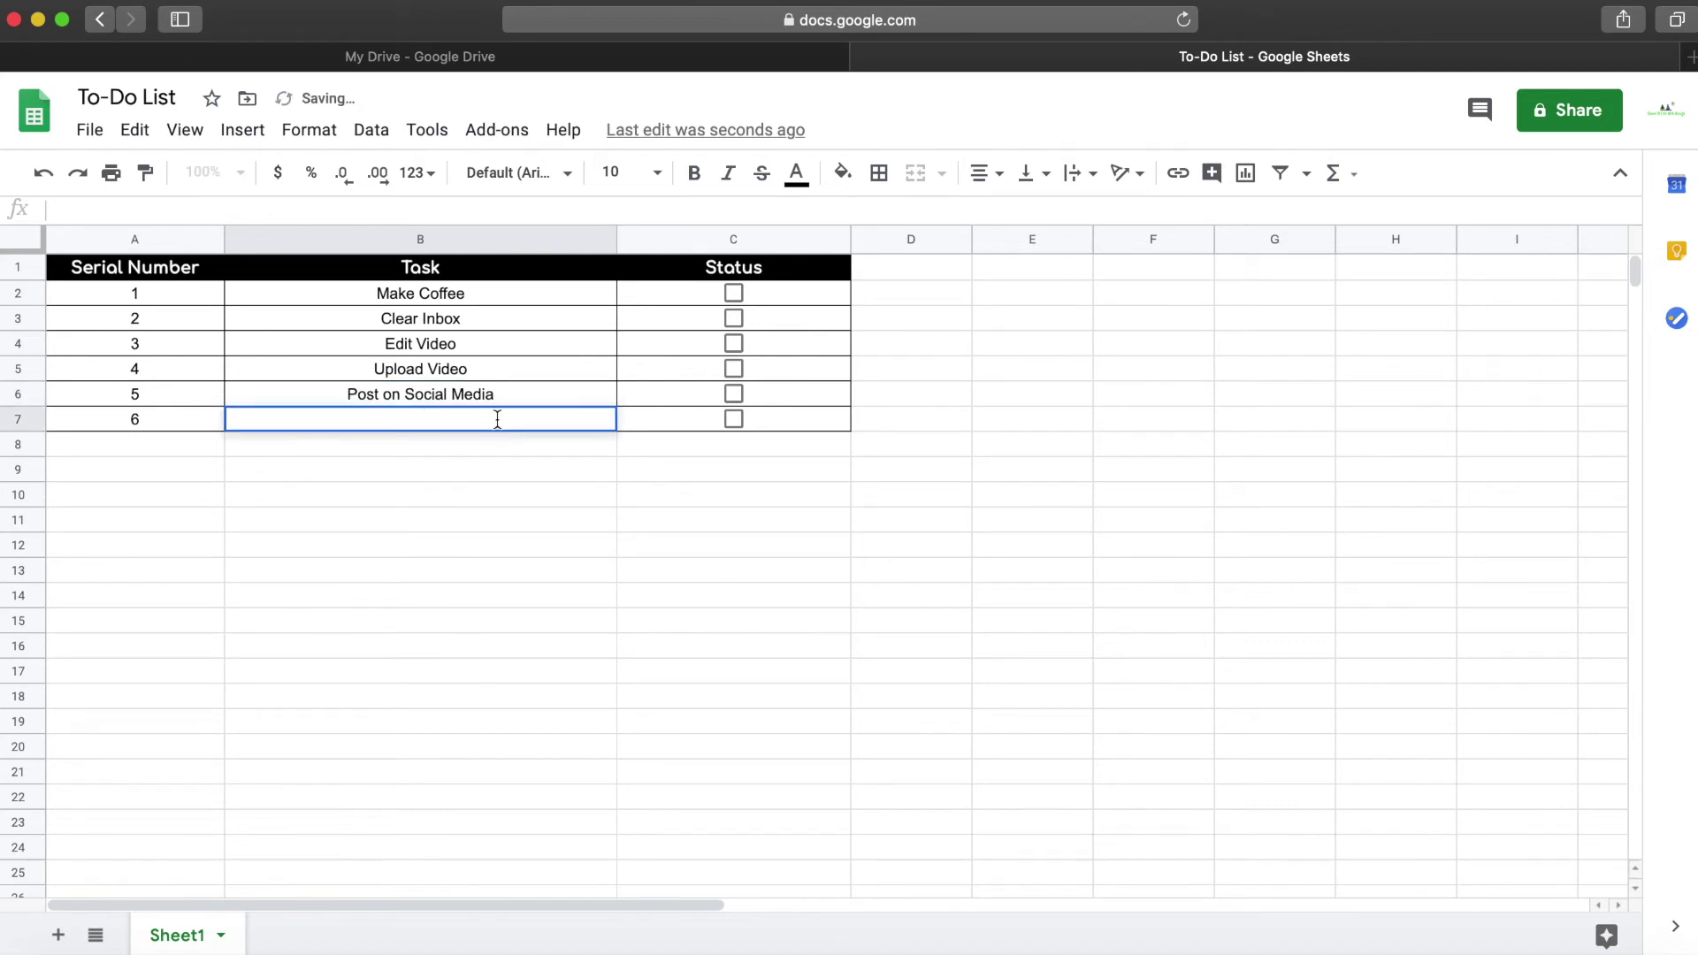
type("Send ")
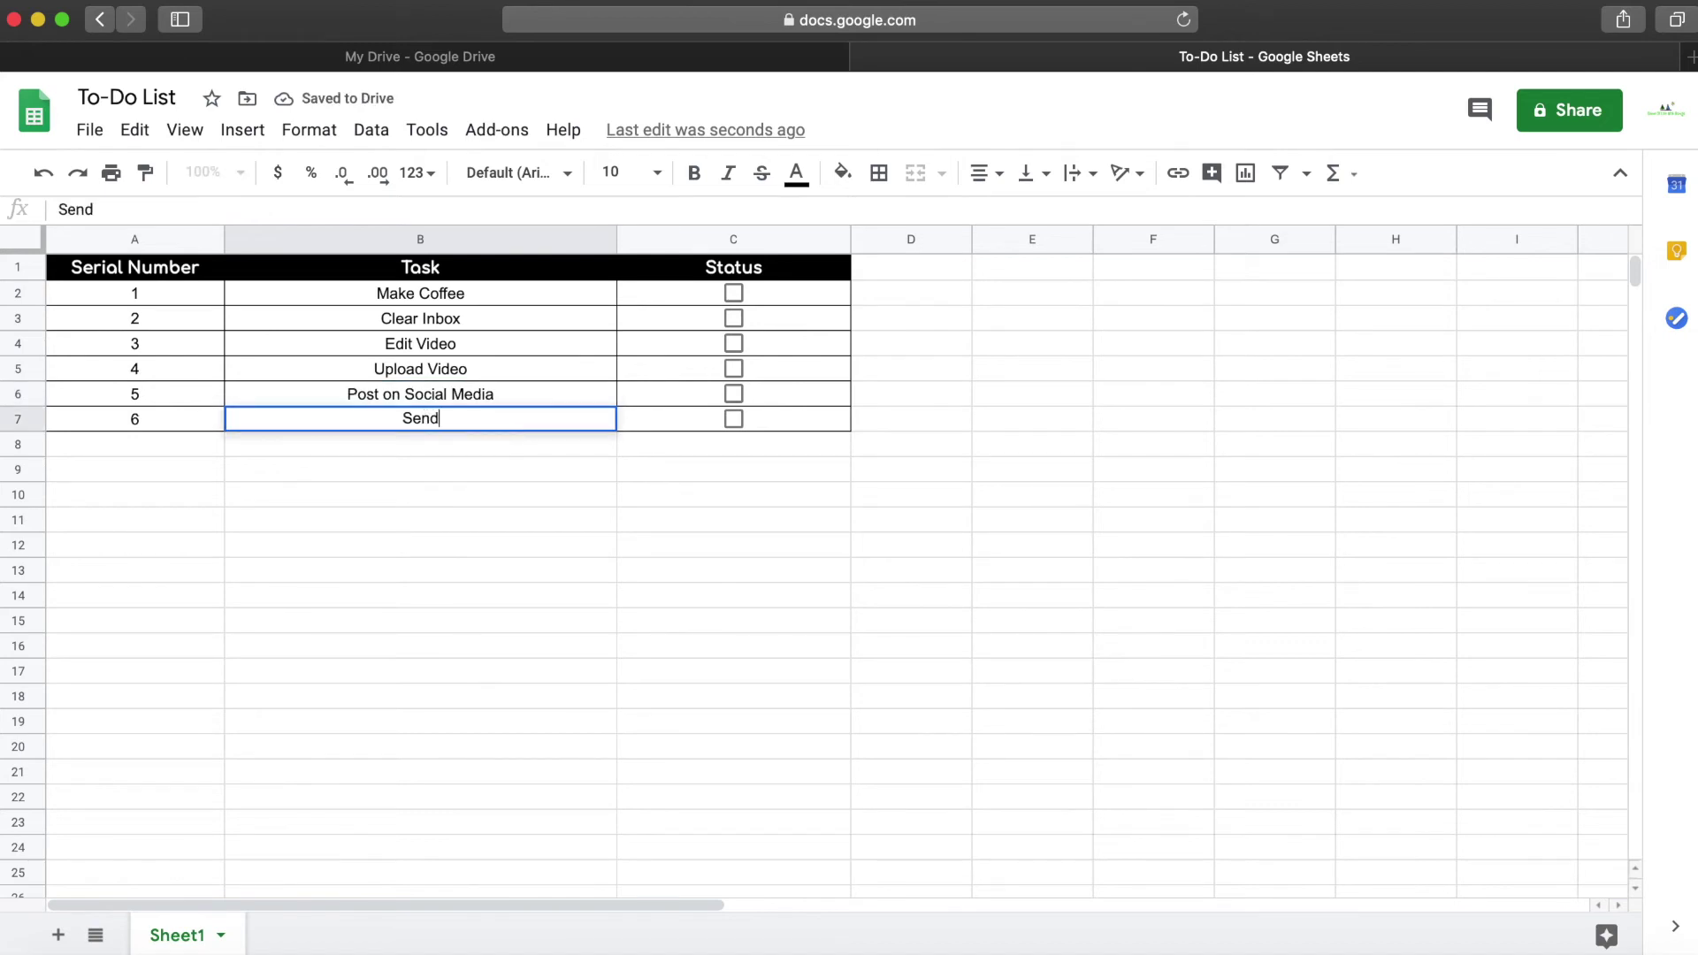
type("meeting ")
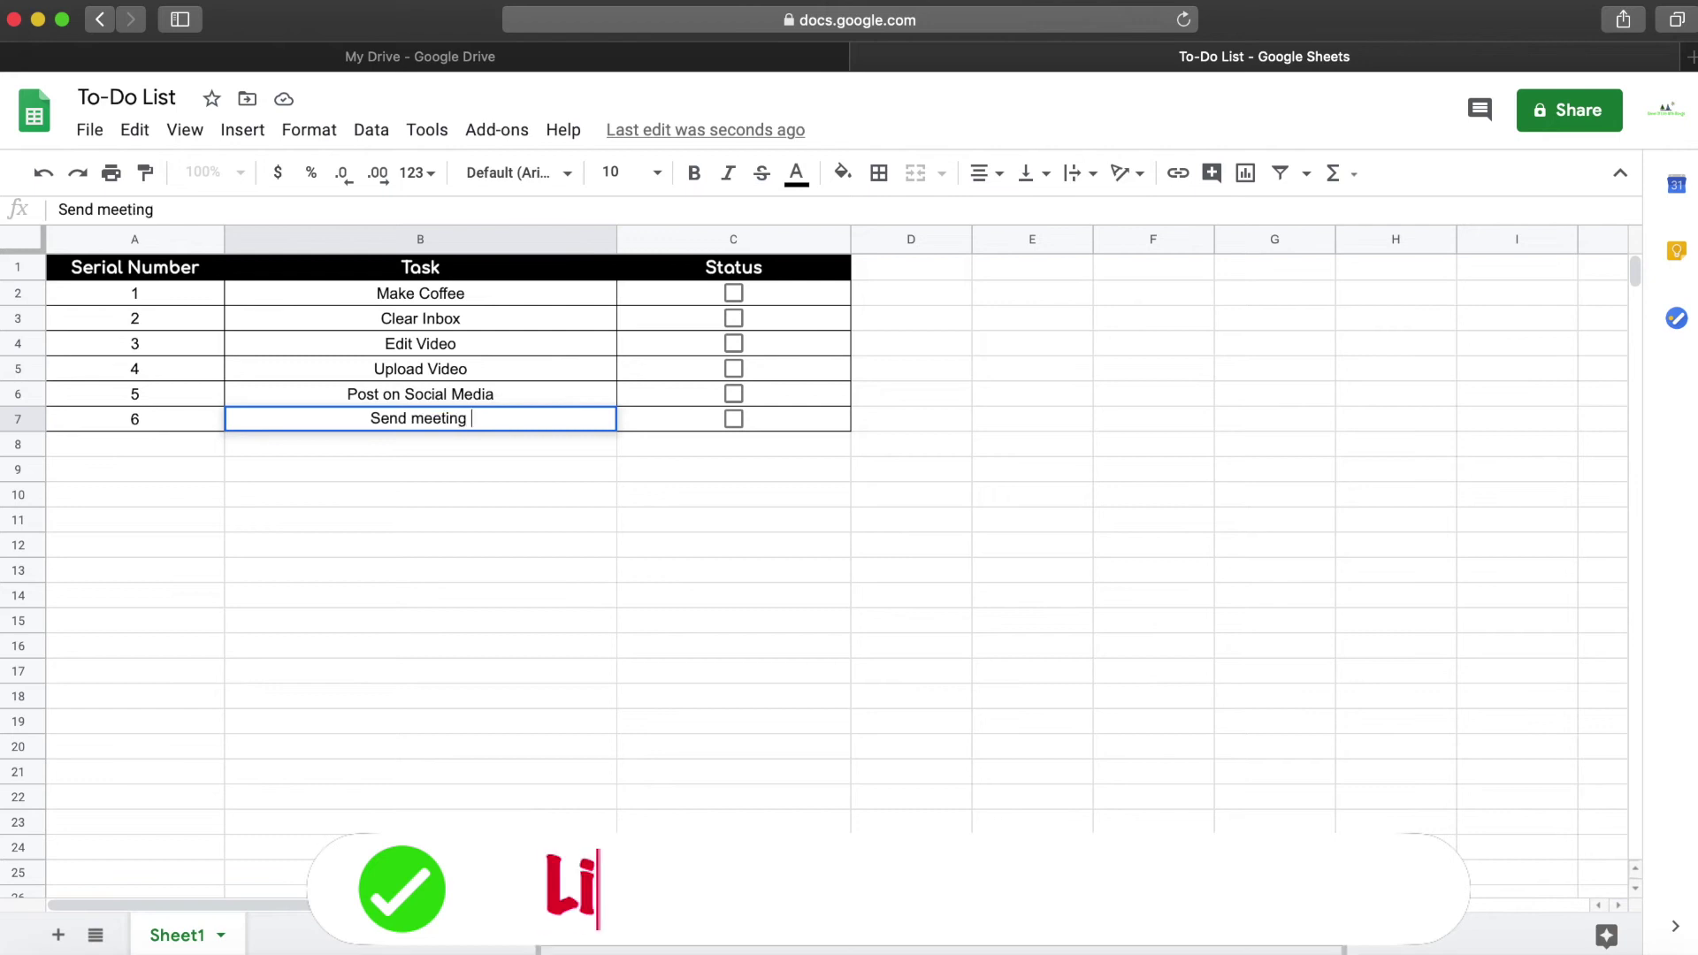
type("invite to ")
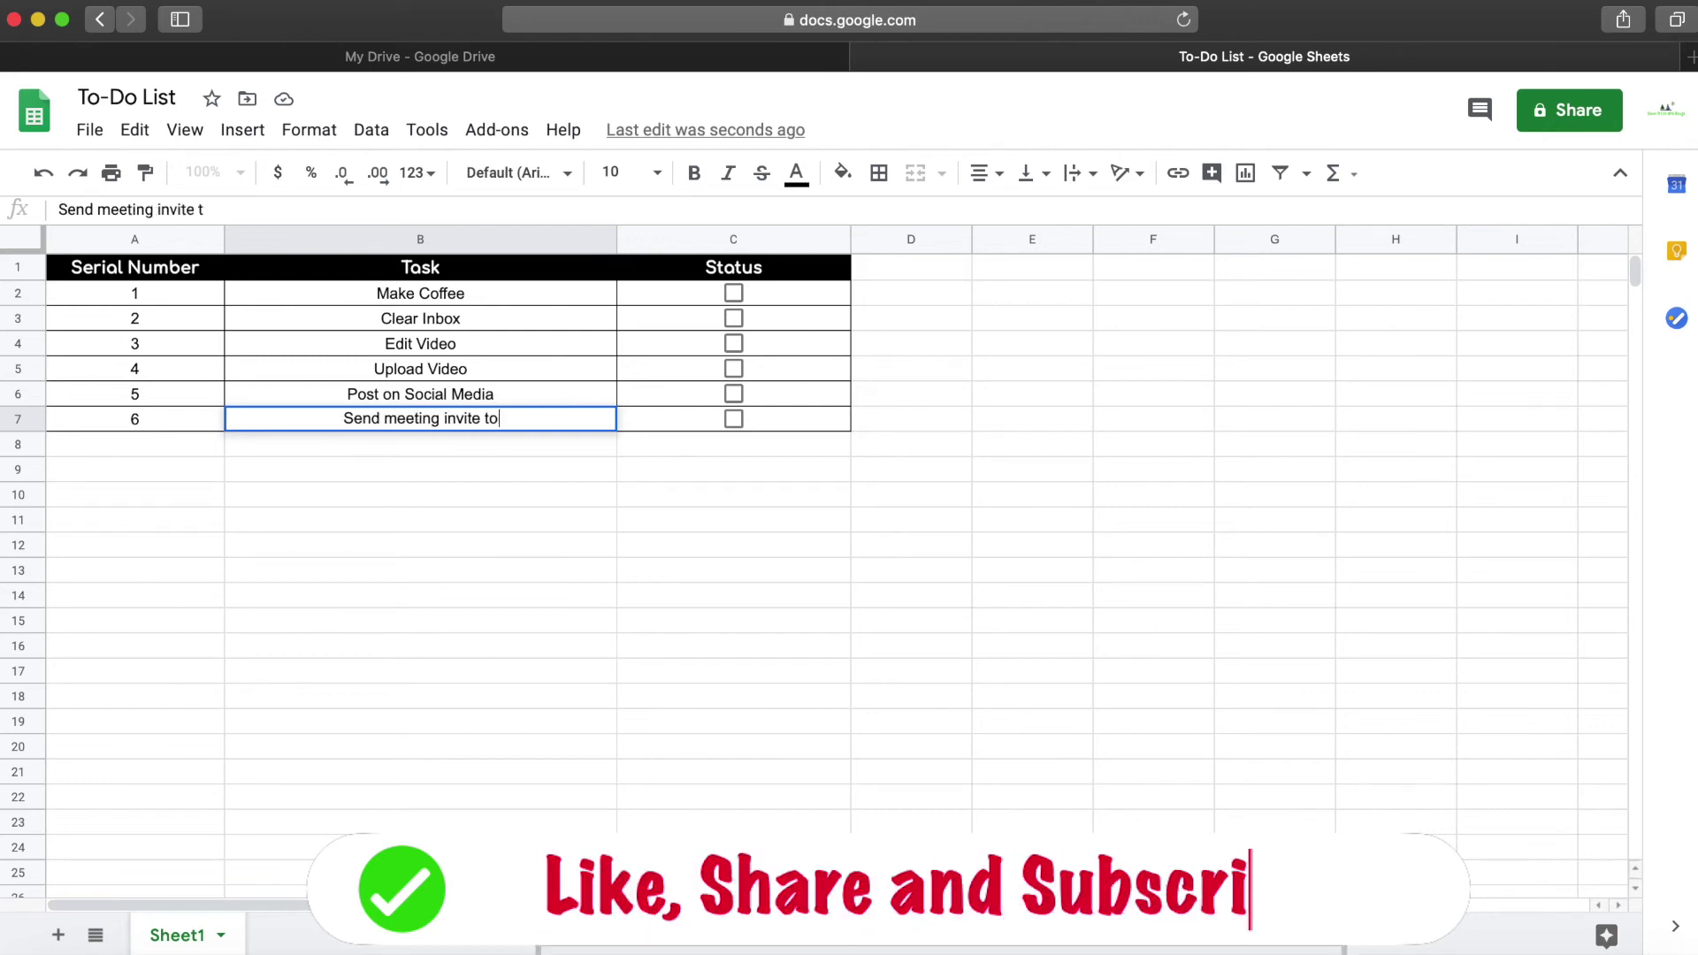
type("Sam")
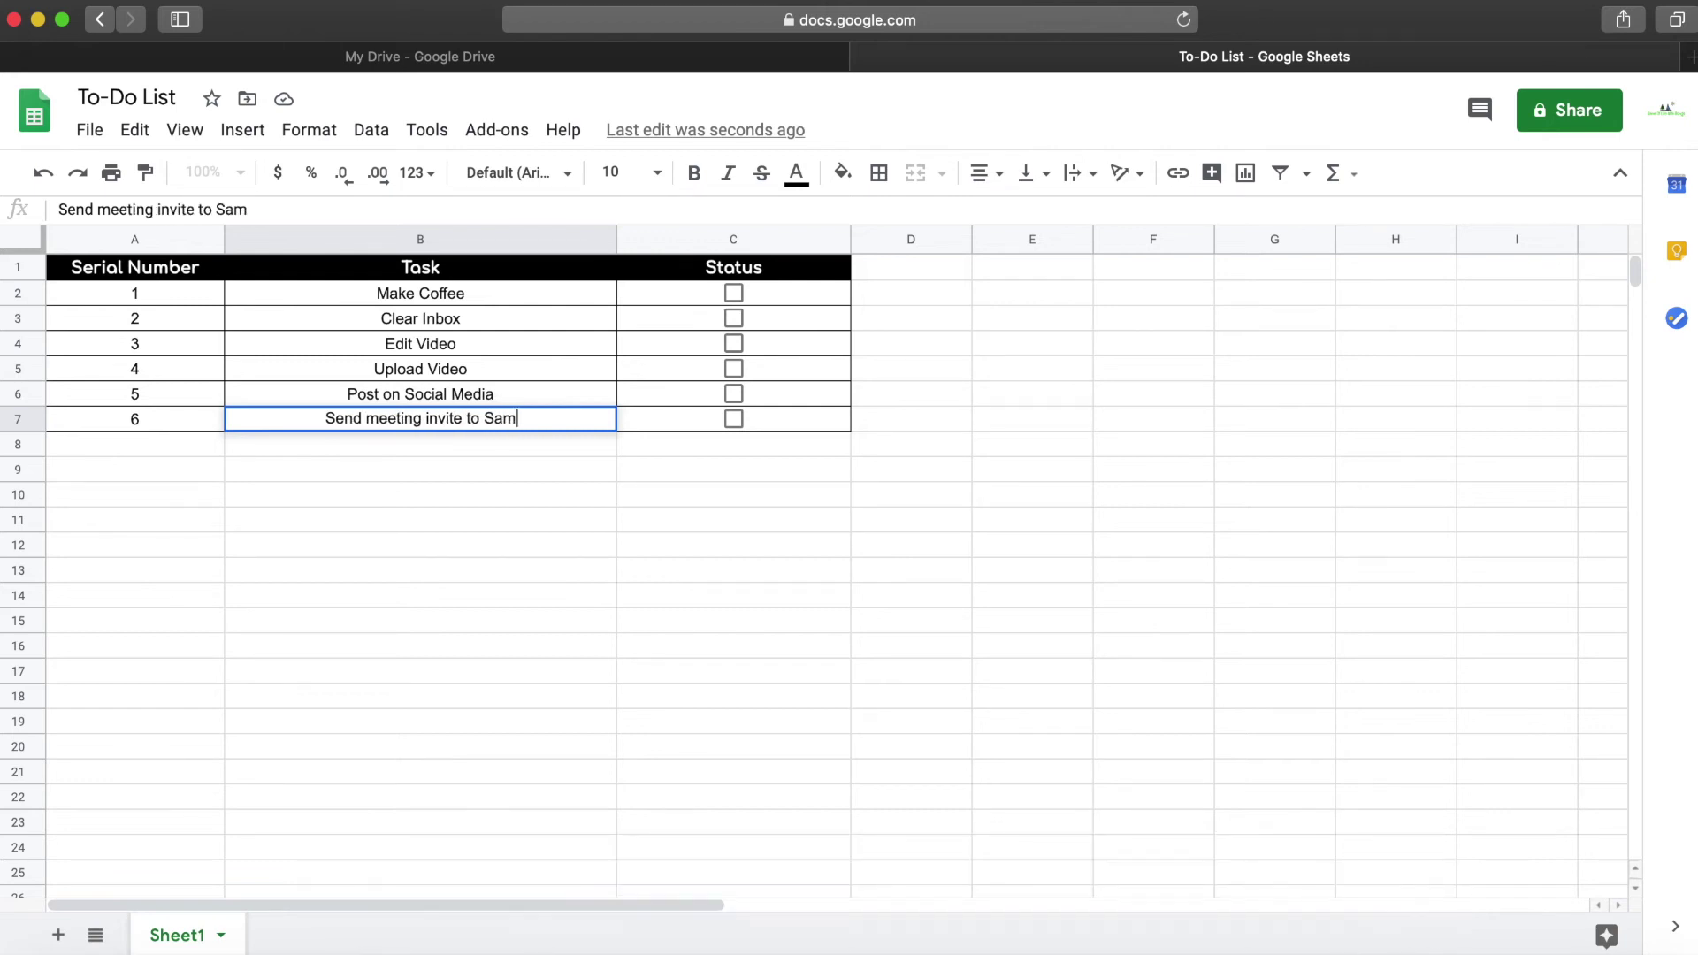
key("Return")
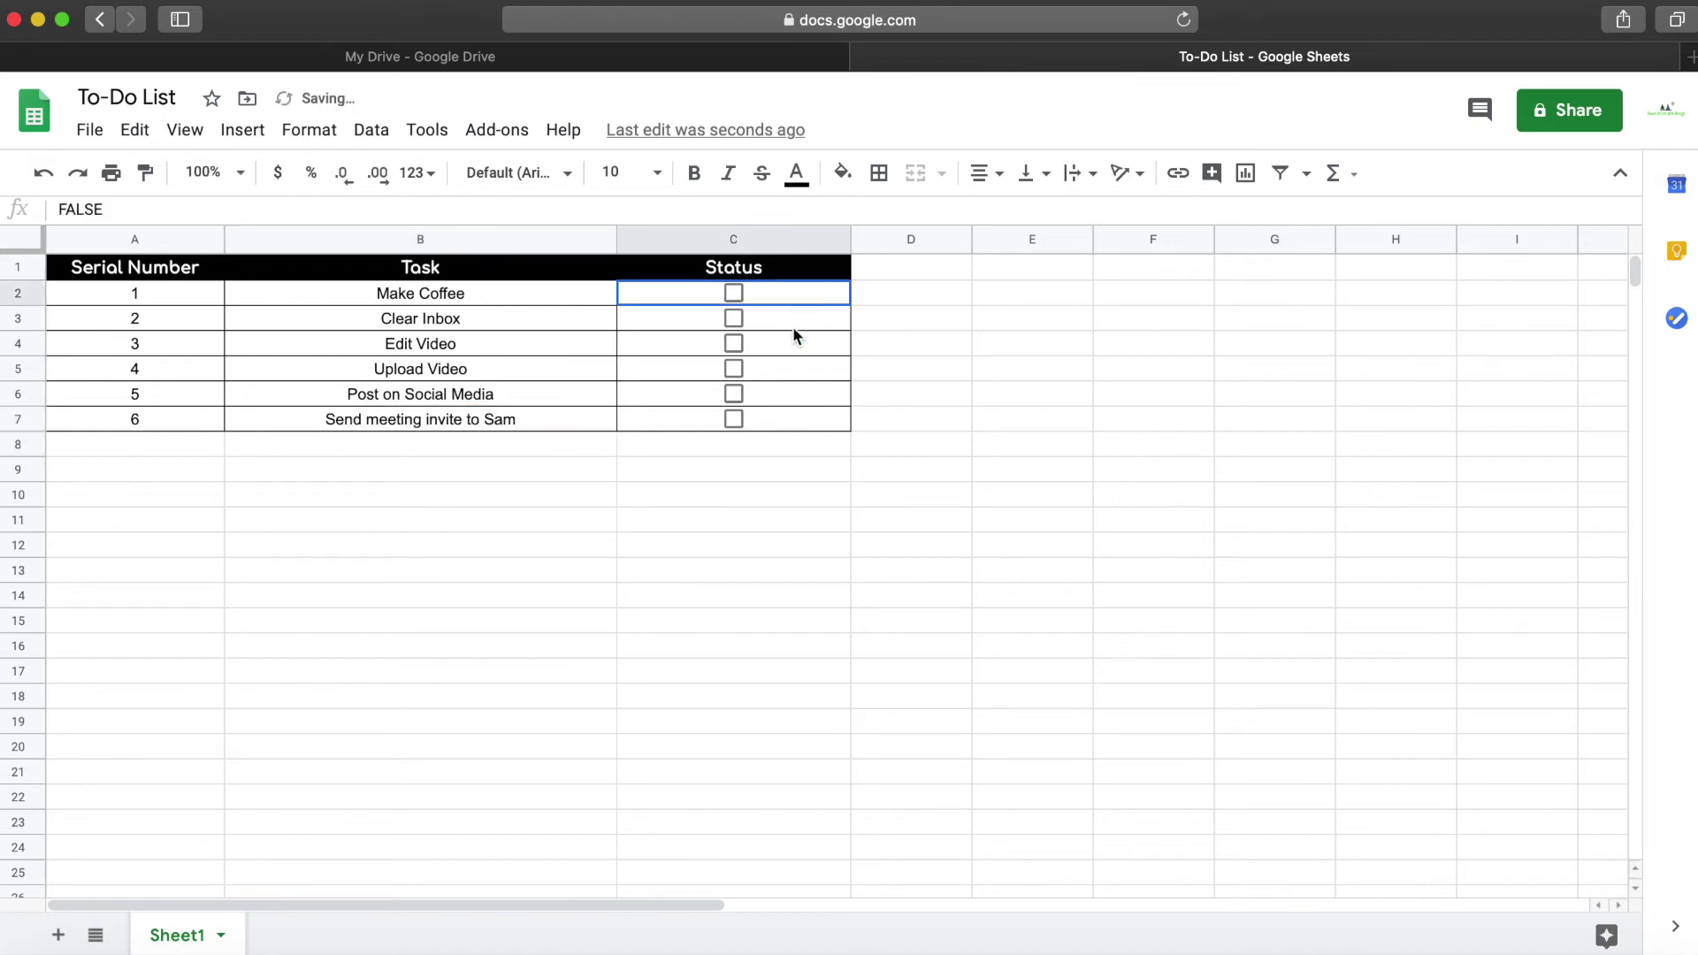
left_click_drag(797, 294, 783, 419)
left_click(765, 439)
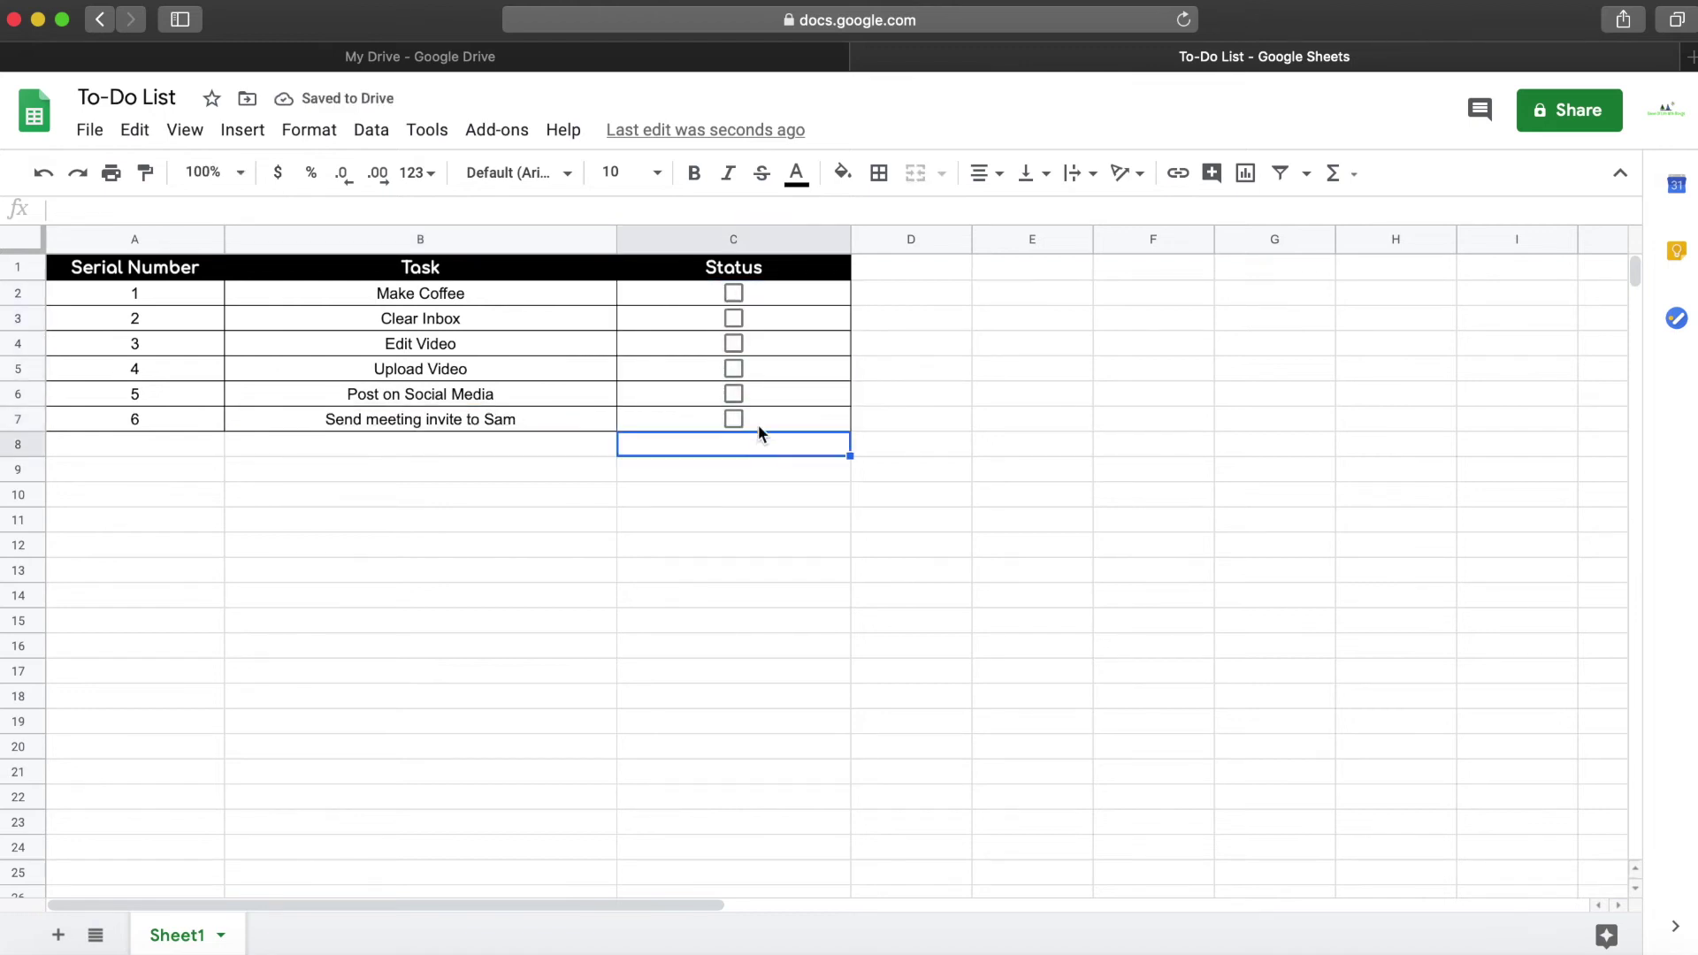
left_click(732, 294)
left_click(586, 303)
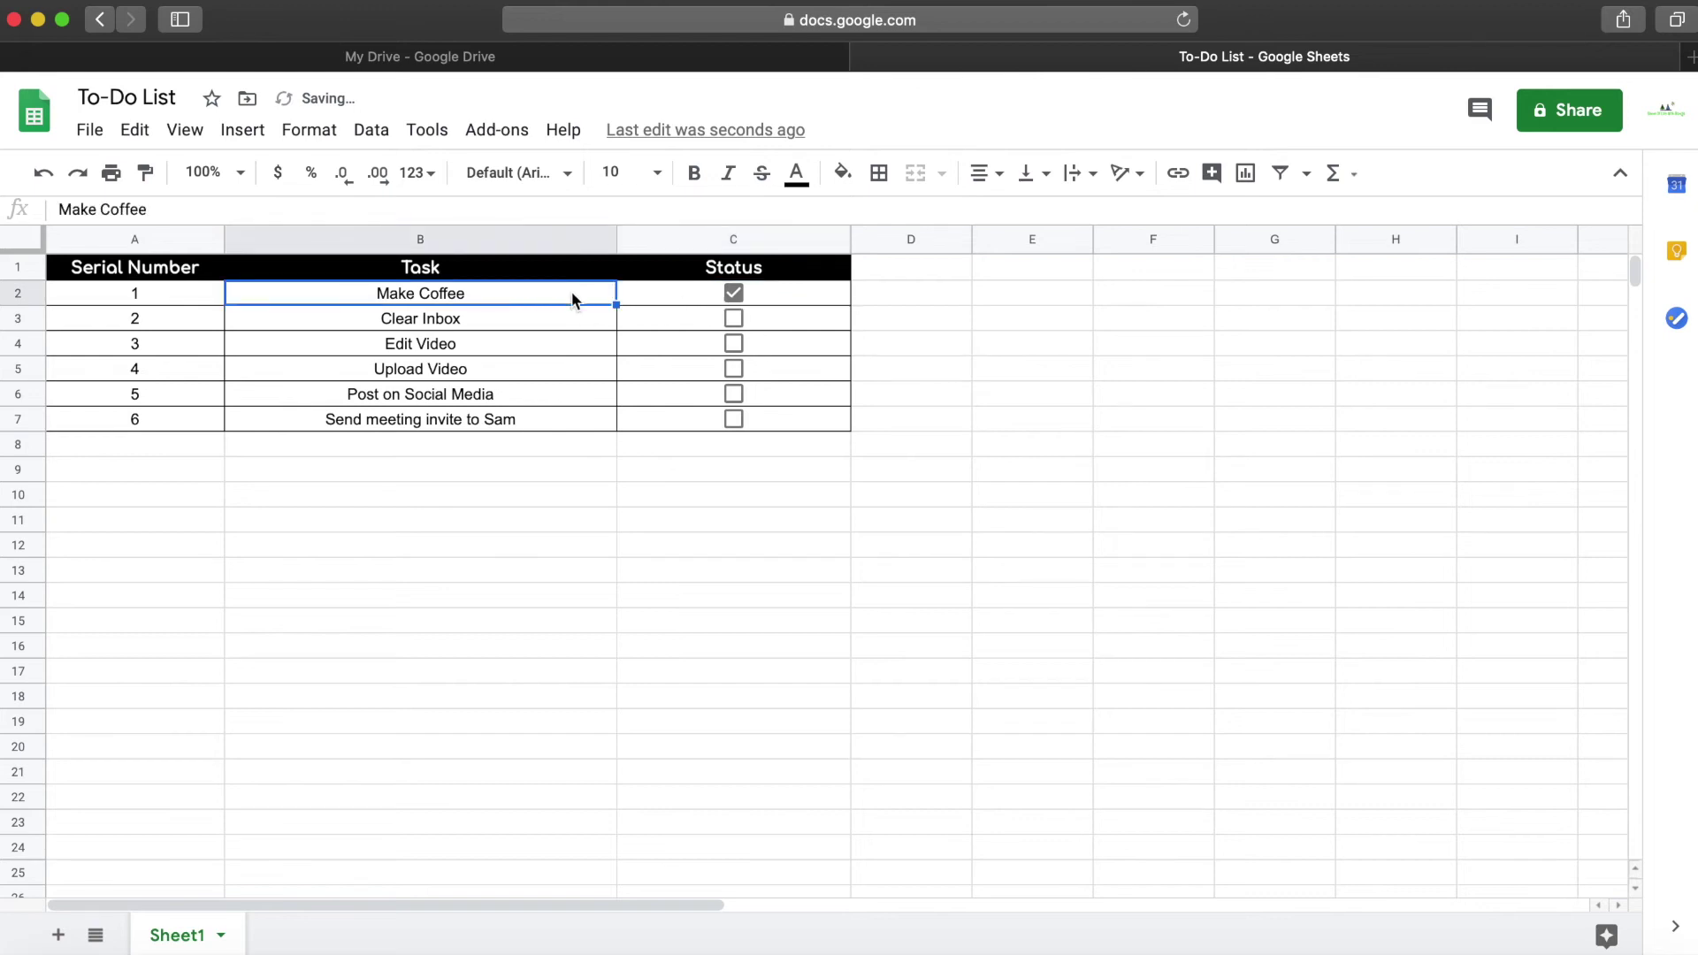
left_click(762, 173)
left_click(740, 290)
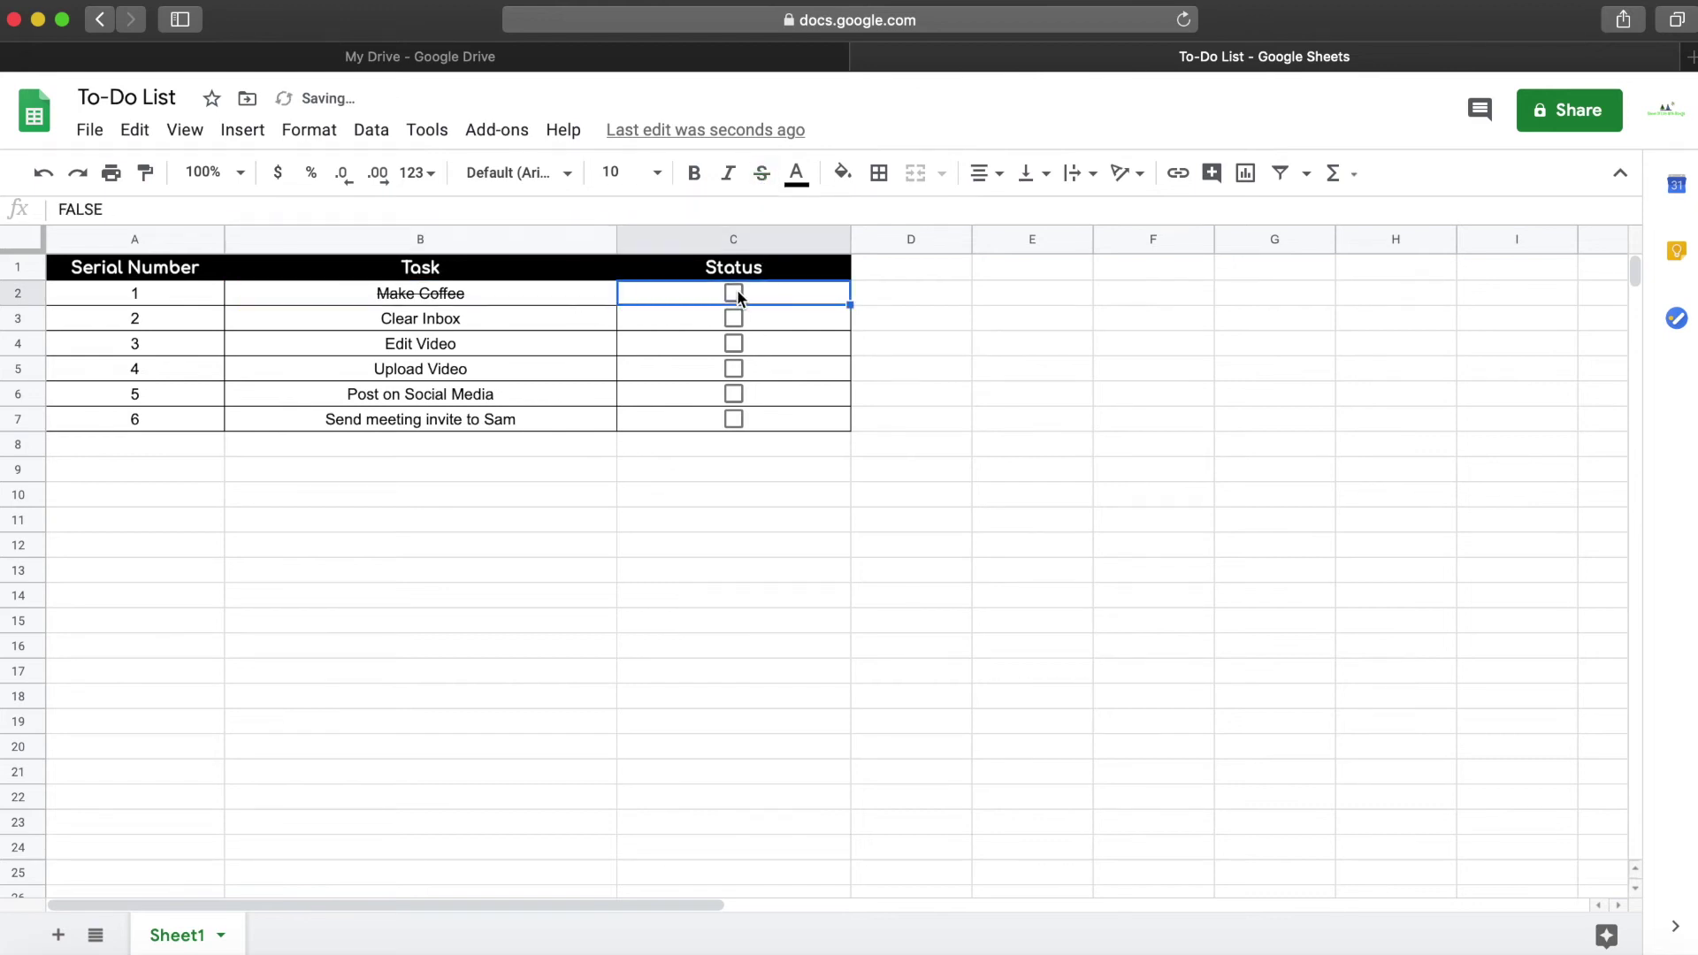
left_click(573, 291)
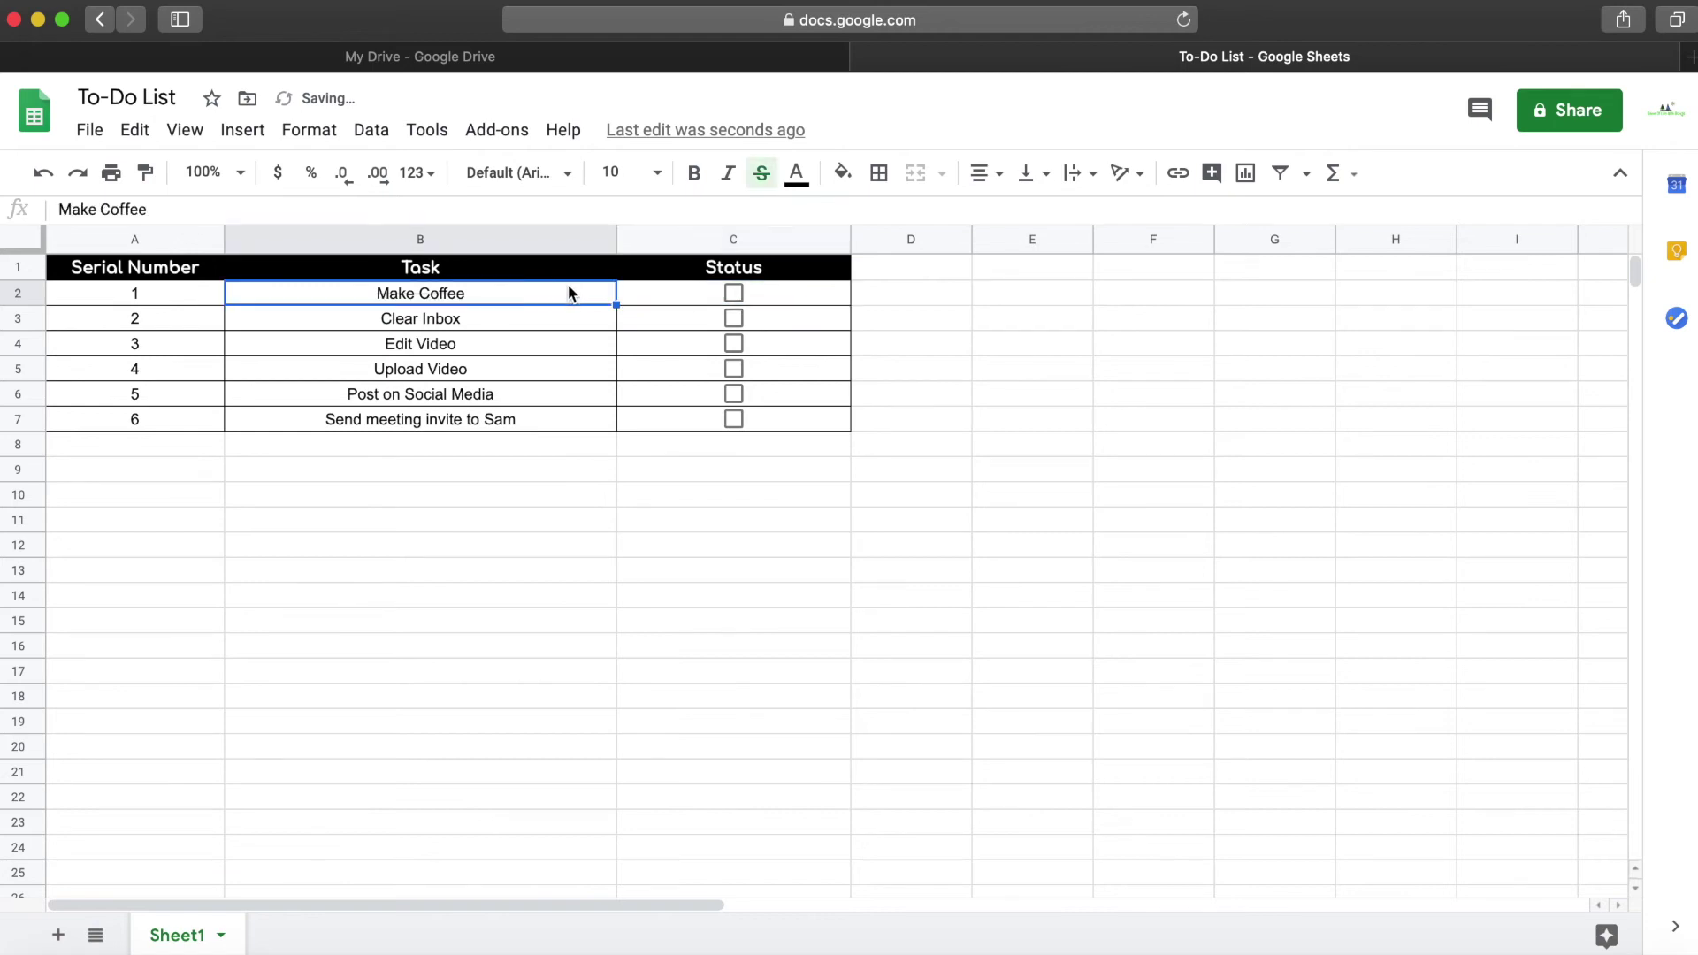
left_click(759, 177)
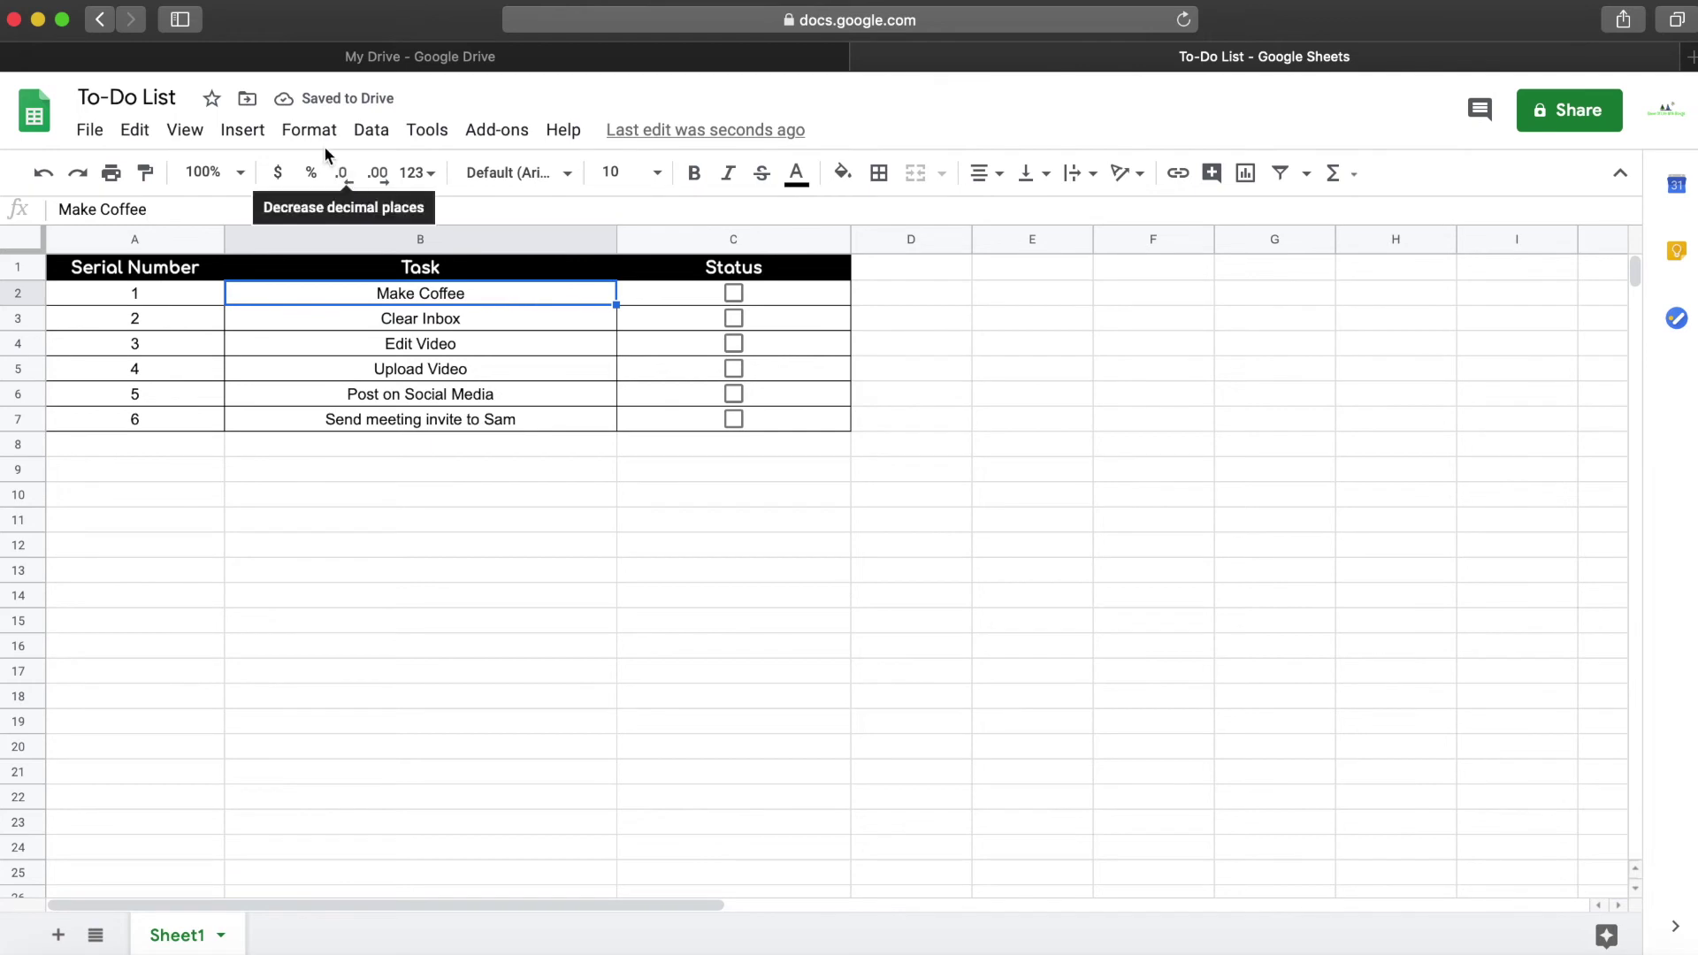
Start a conditional formatting rule on B2:B using a custom formula condition
left_click(308, 129)
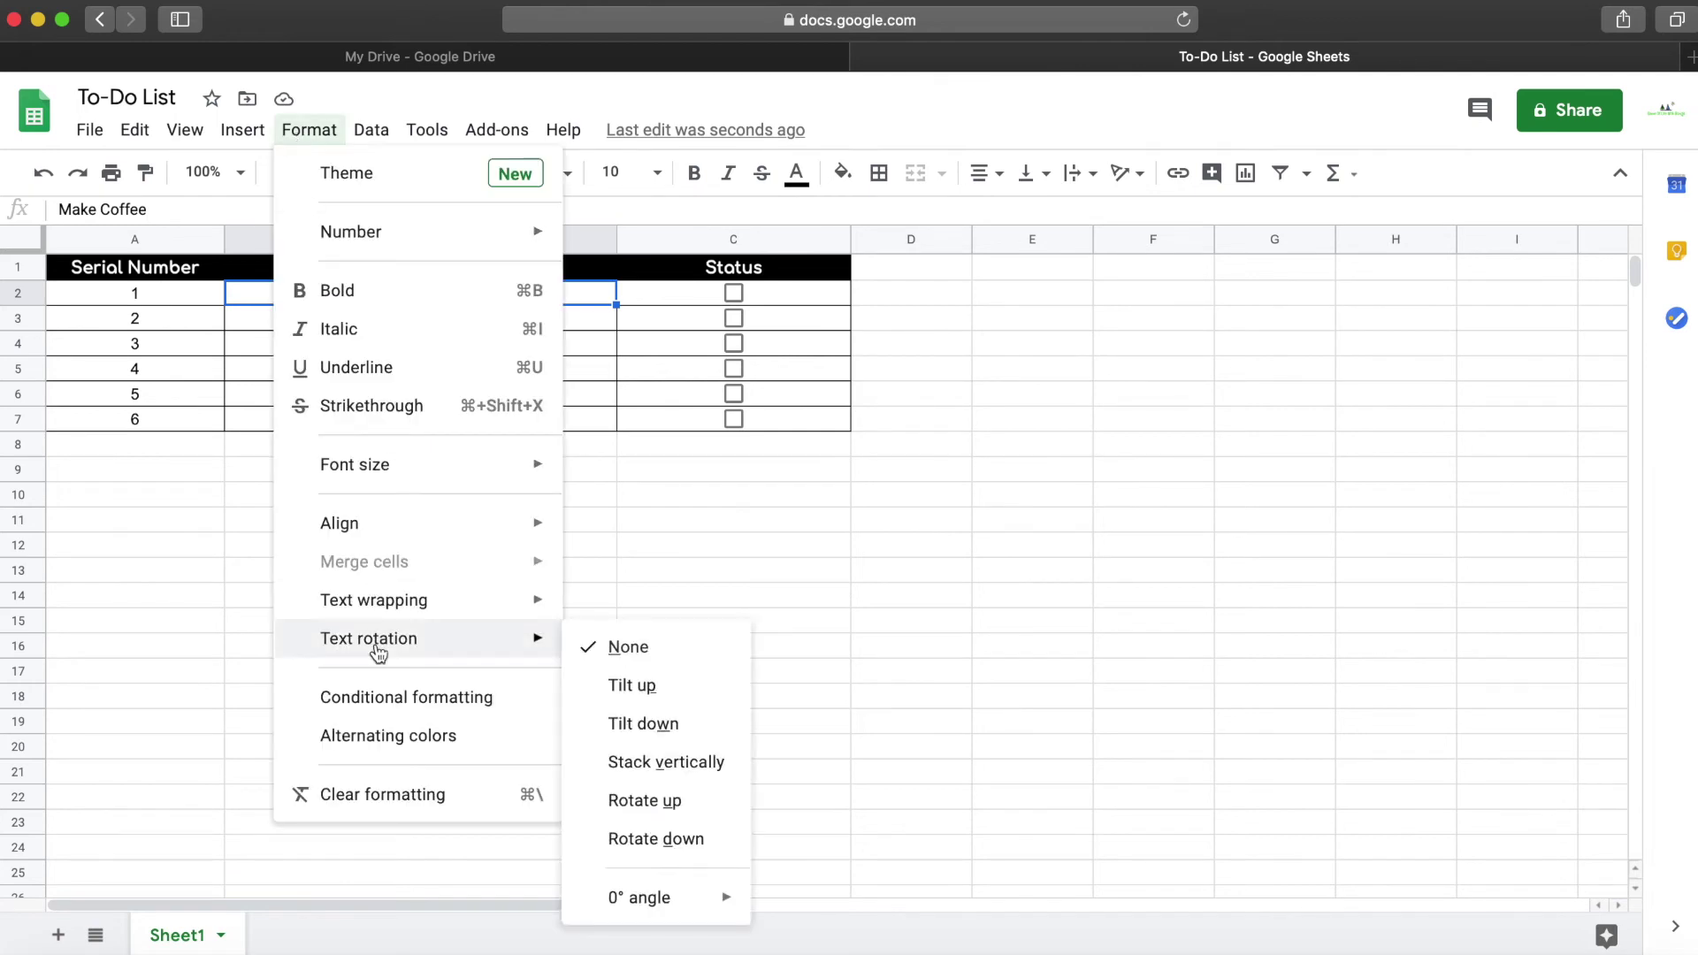
left_click(384, 697)
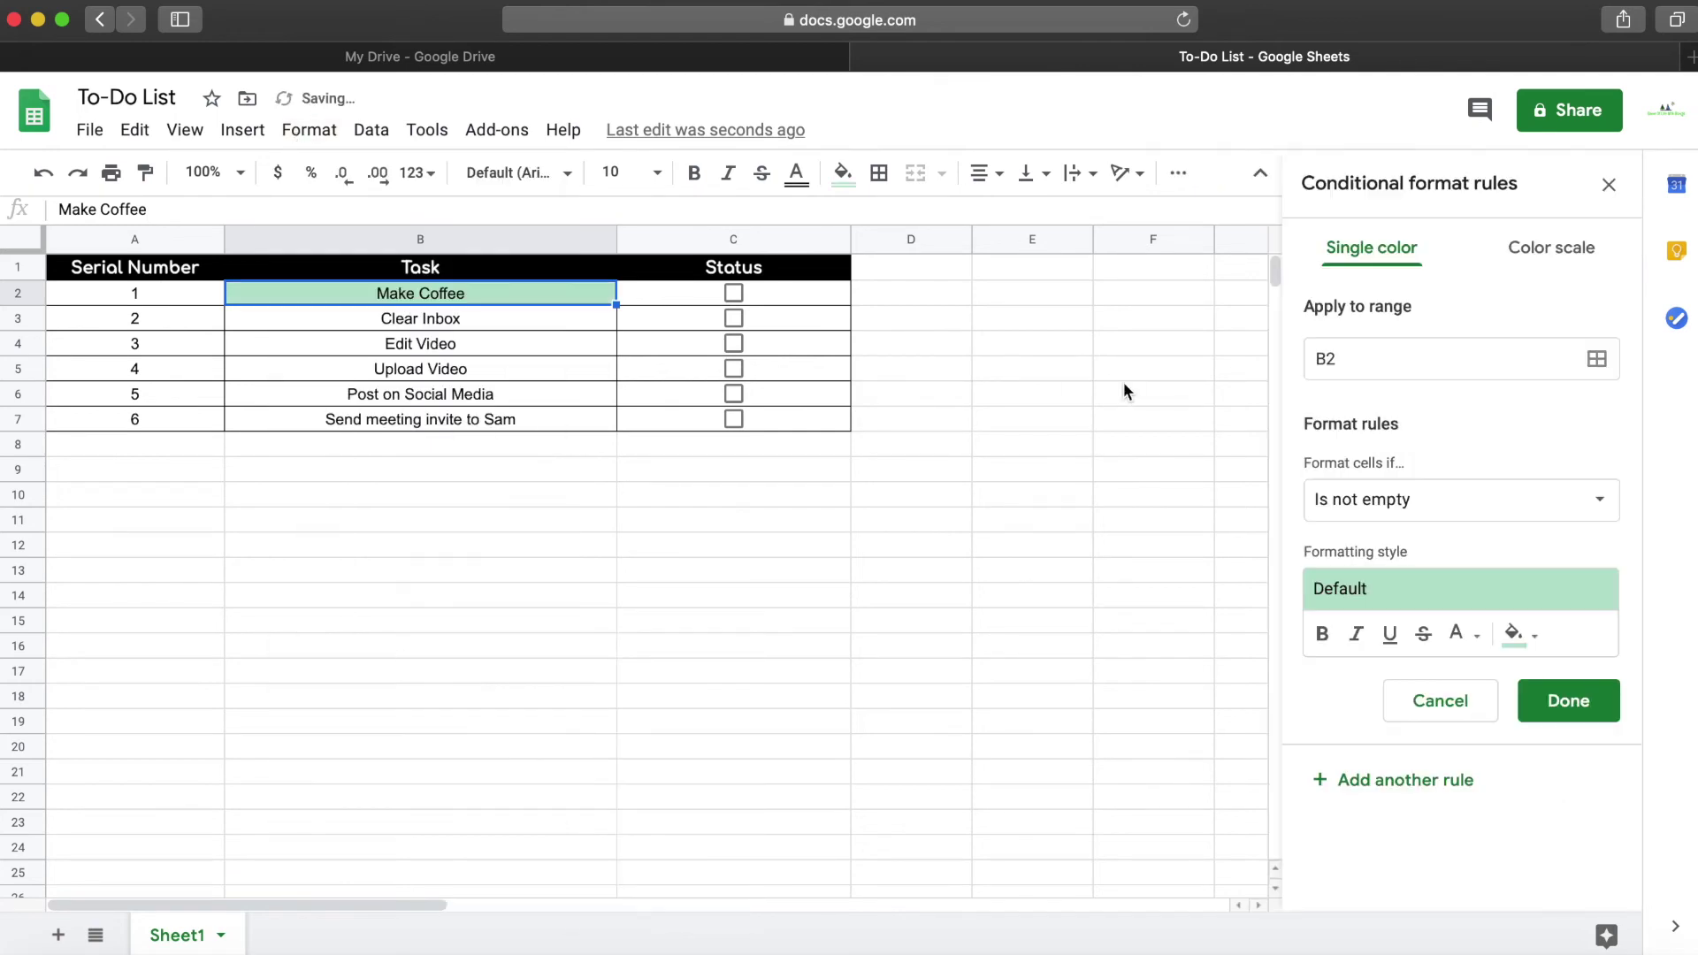
left_click(1353, 360)
type(":B")
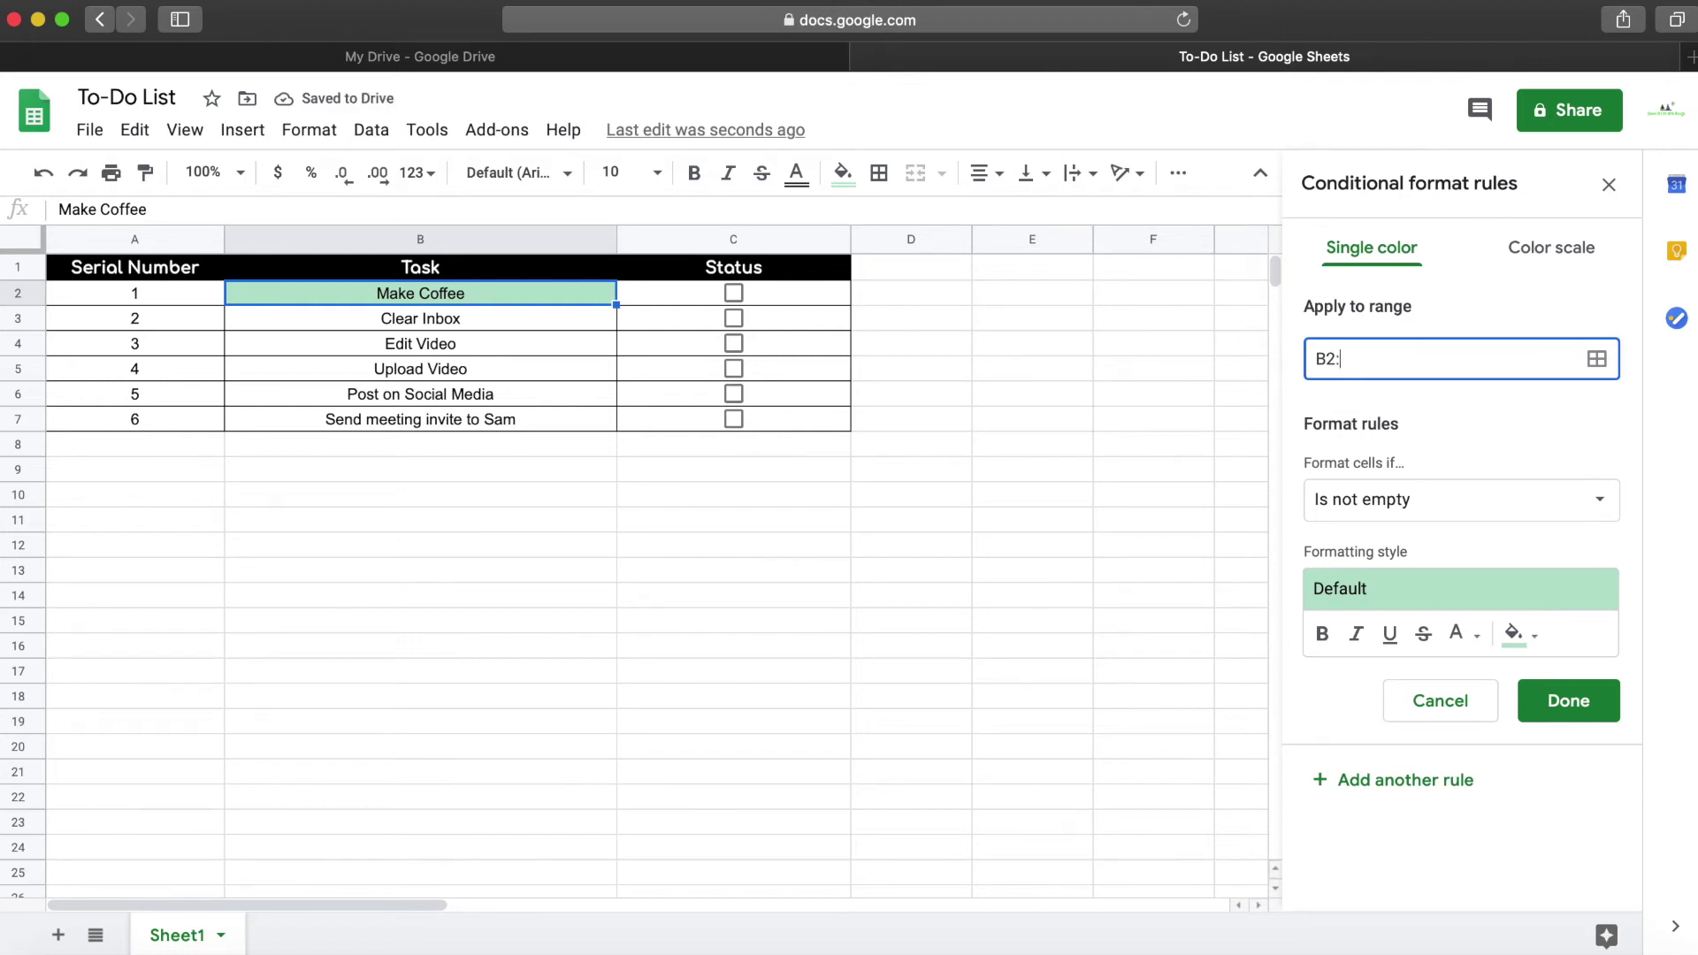
left_click(1402, 499)
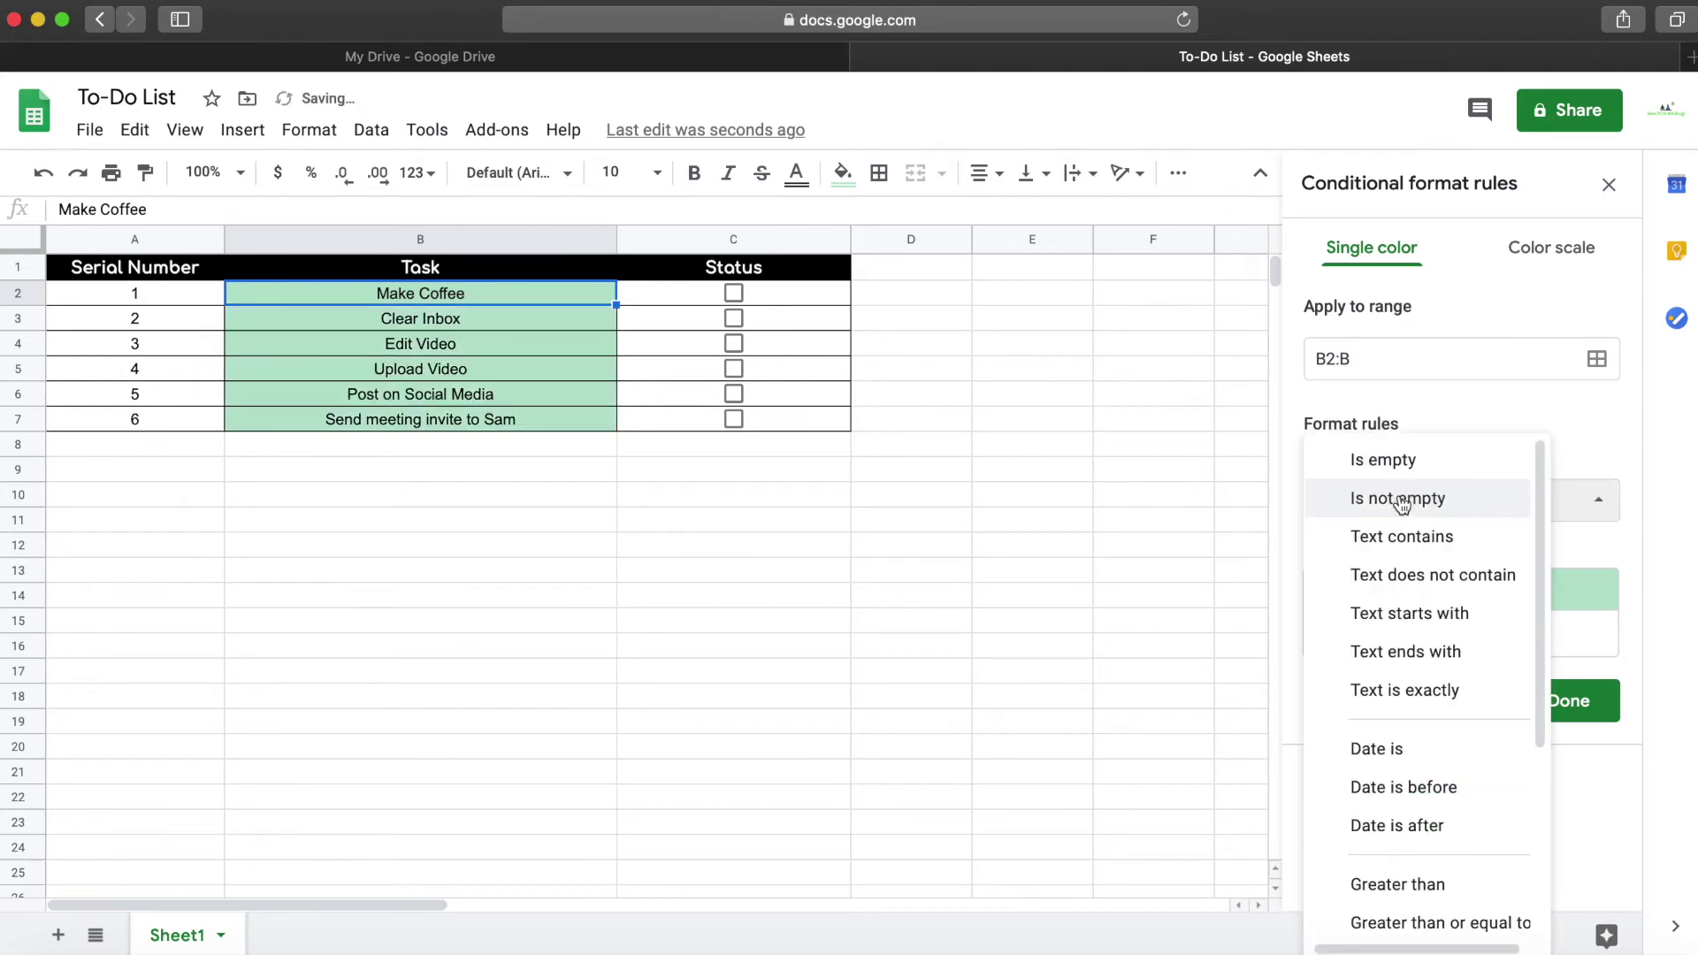
scroll(1406, 663, "down", 5)
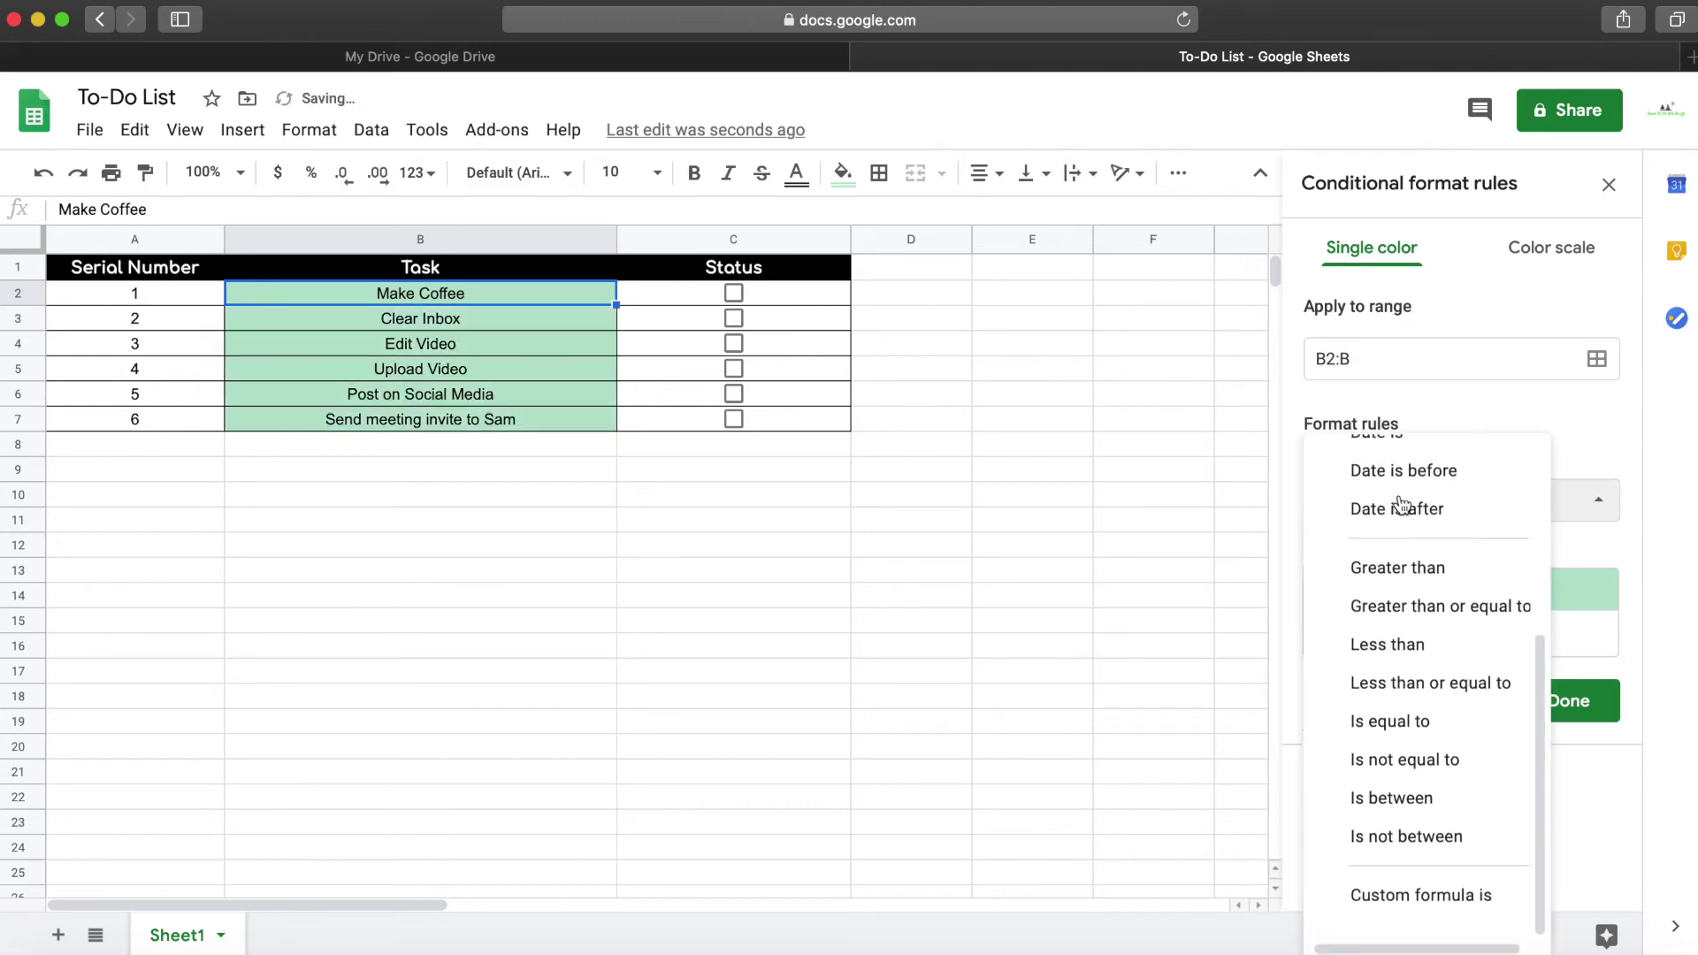
left_click(1410, 913)
Set formula =C2=TRUE with strikethrough and light grey fill, and save the rule
left_click(1416, 553)
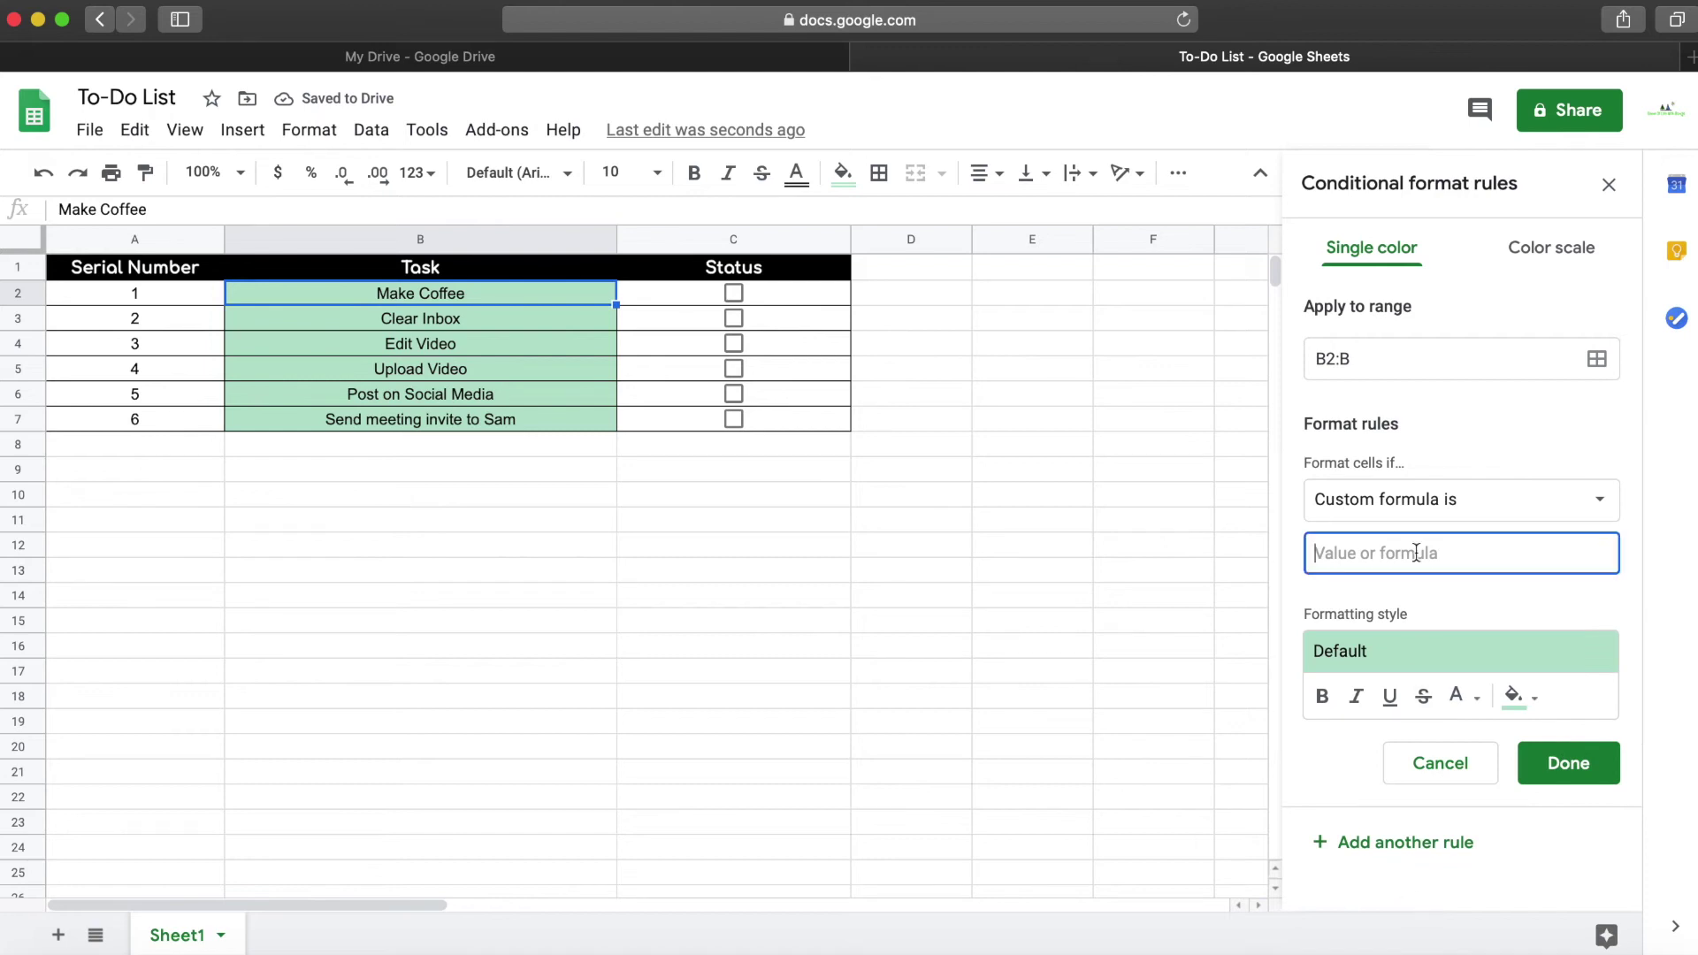
type("=C2=")
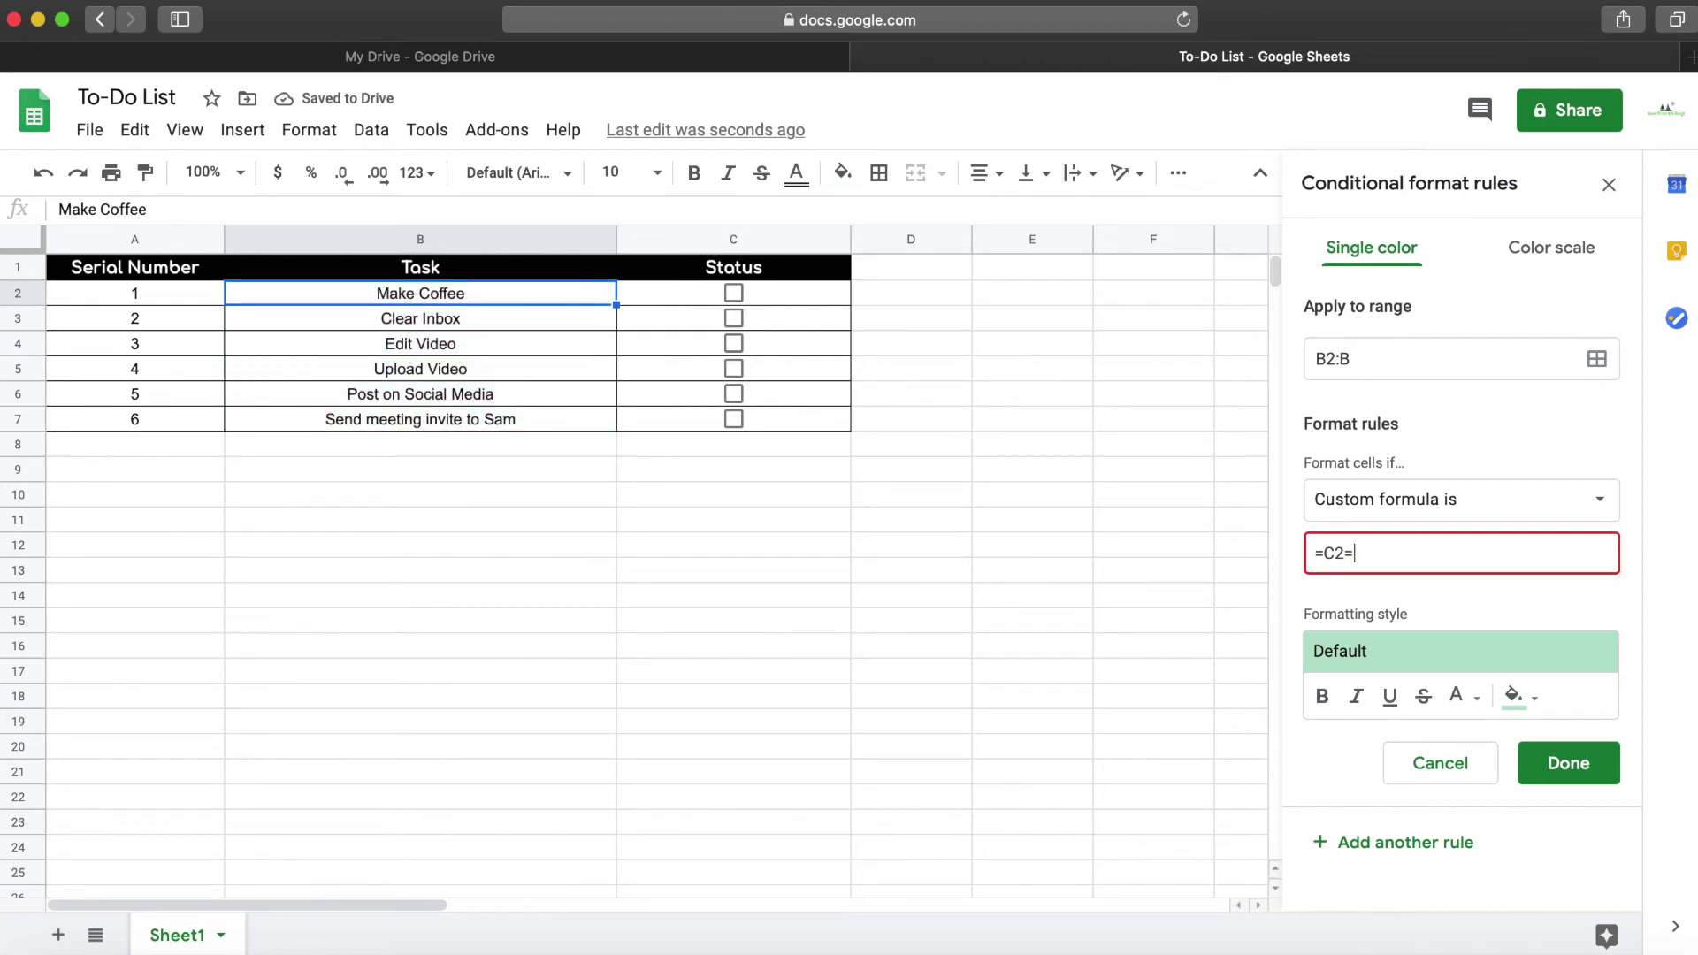
left_click(753, 296)
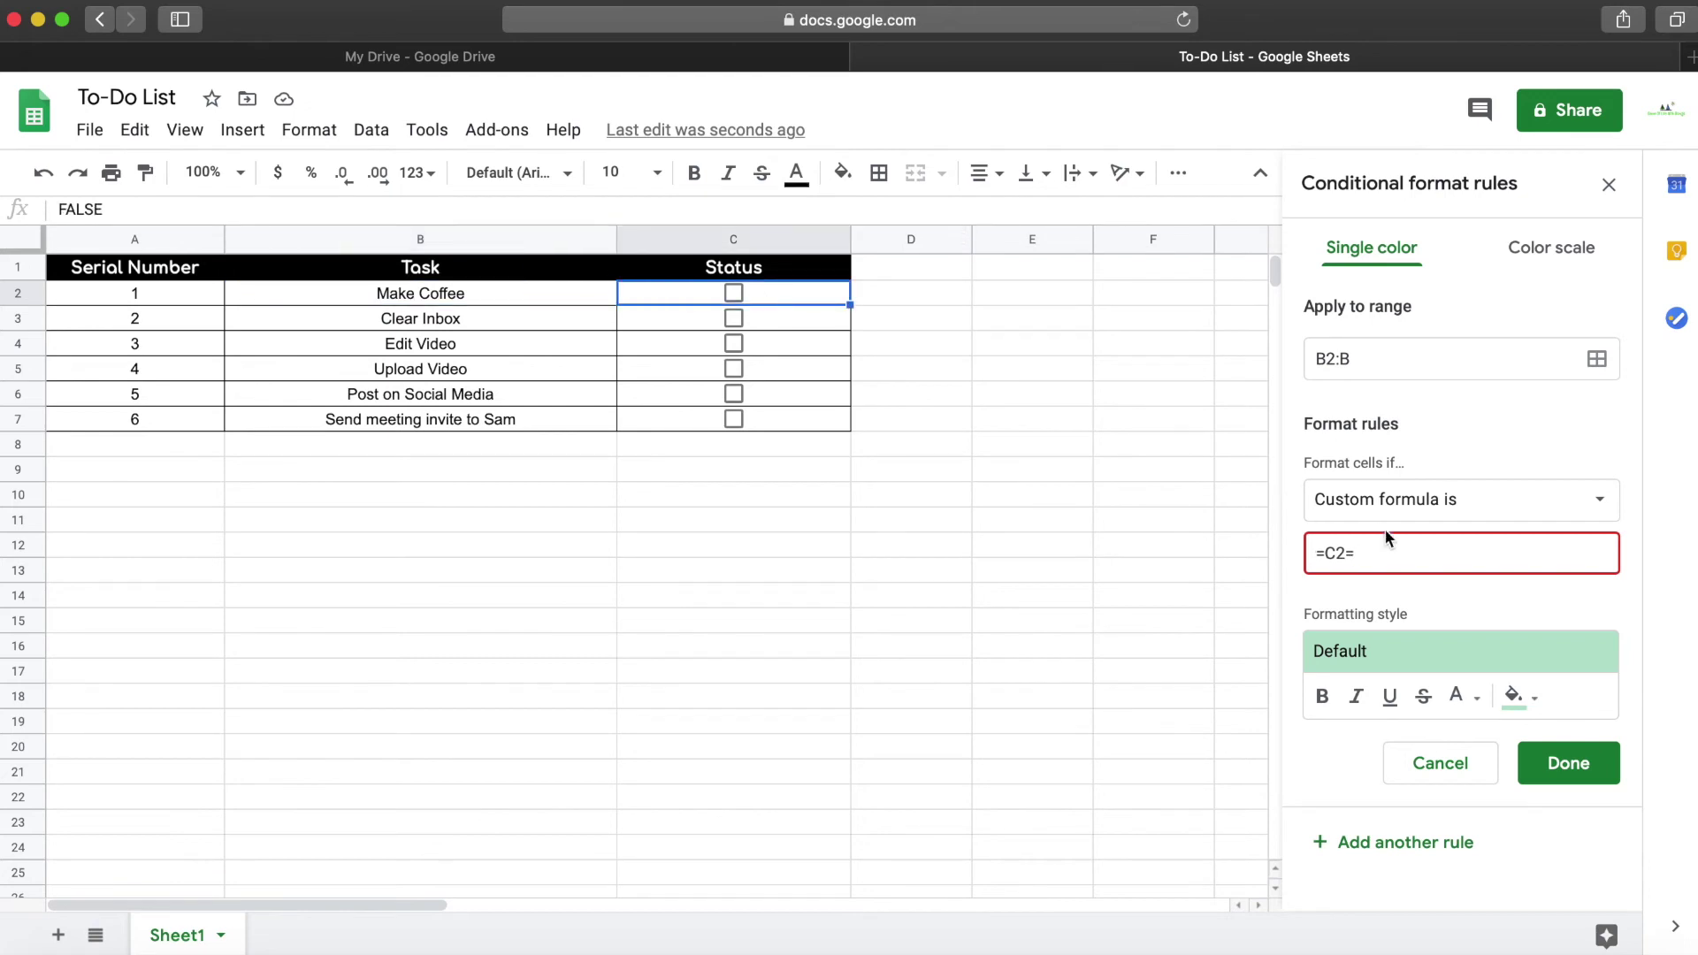
type("RUE")
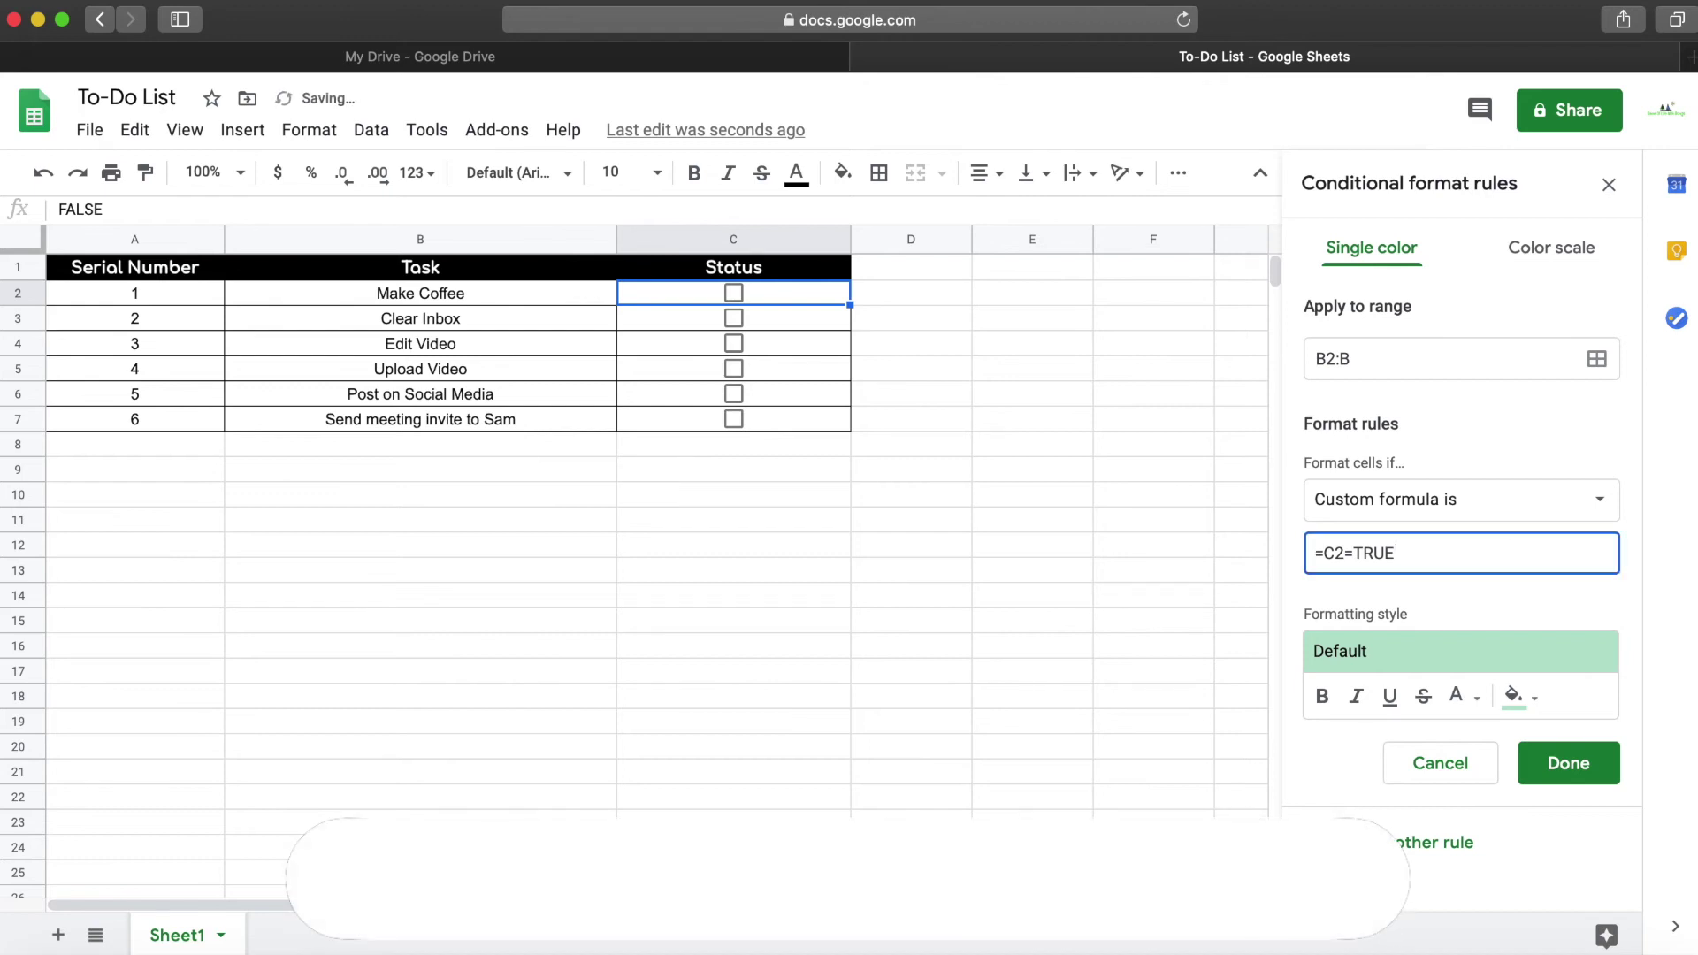
left_click(1425, 695)
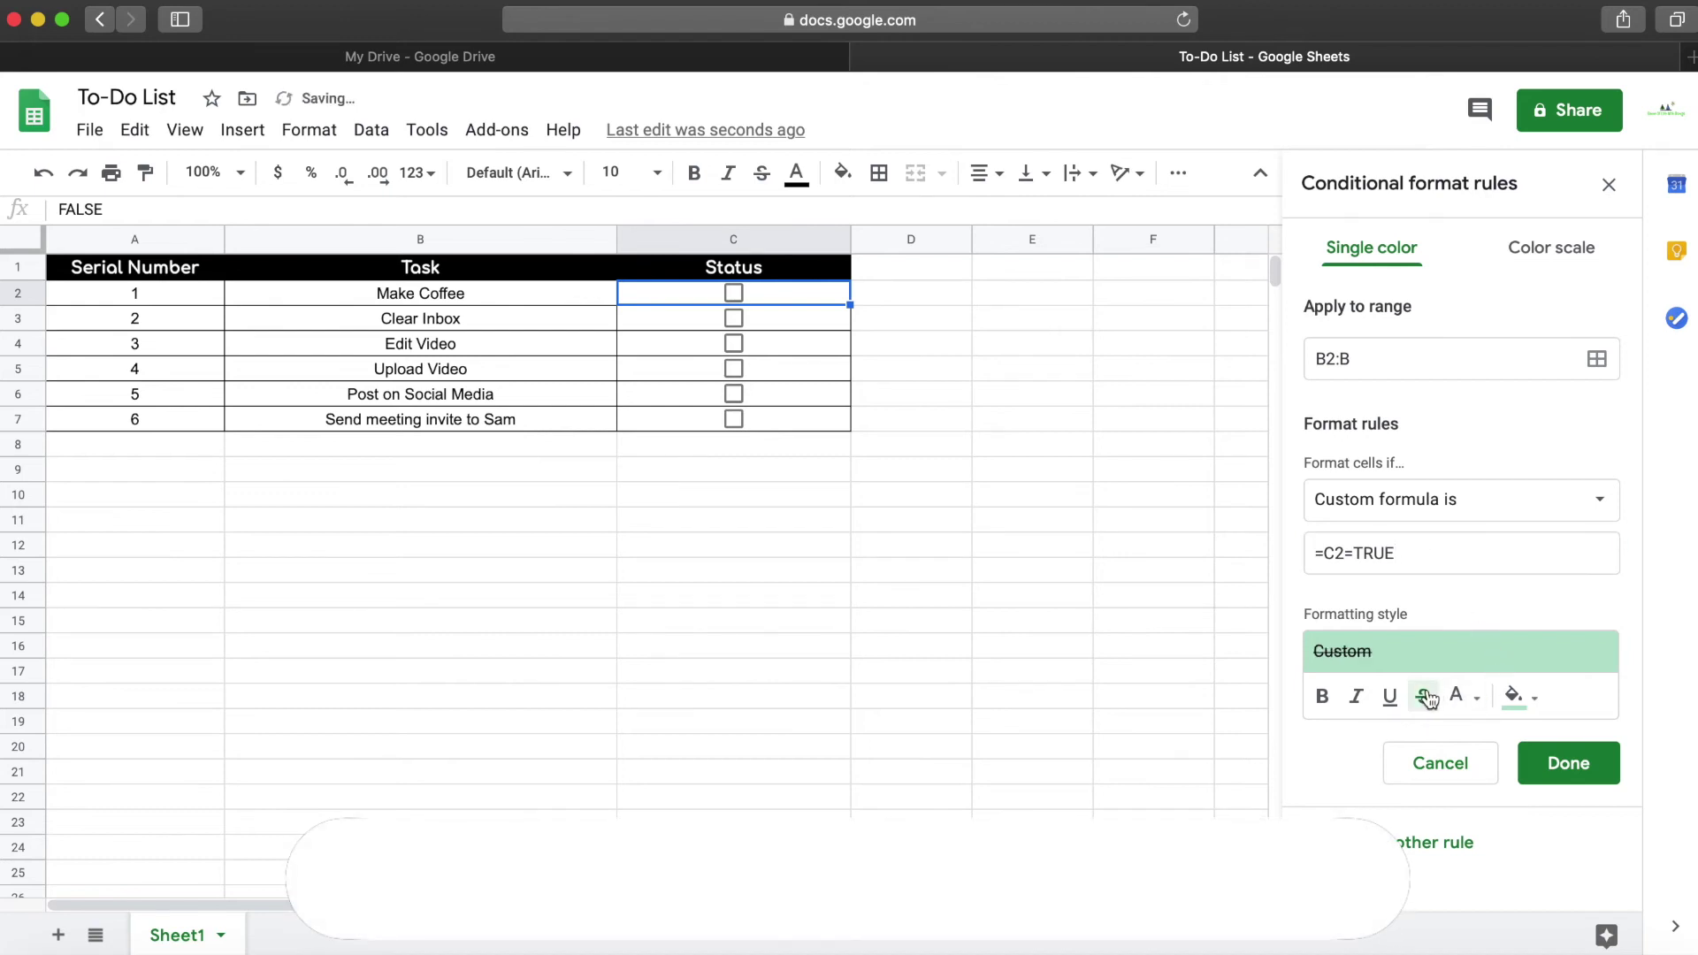
left_click(1520, 696)
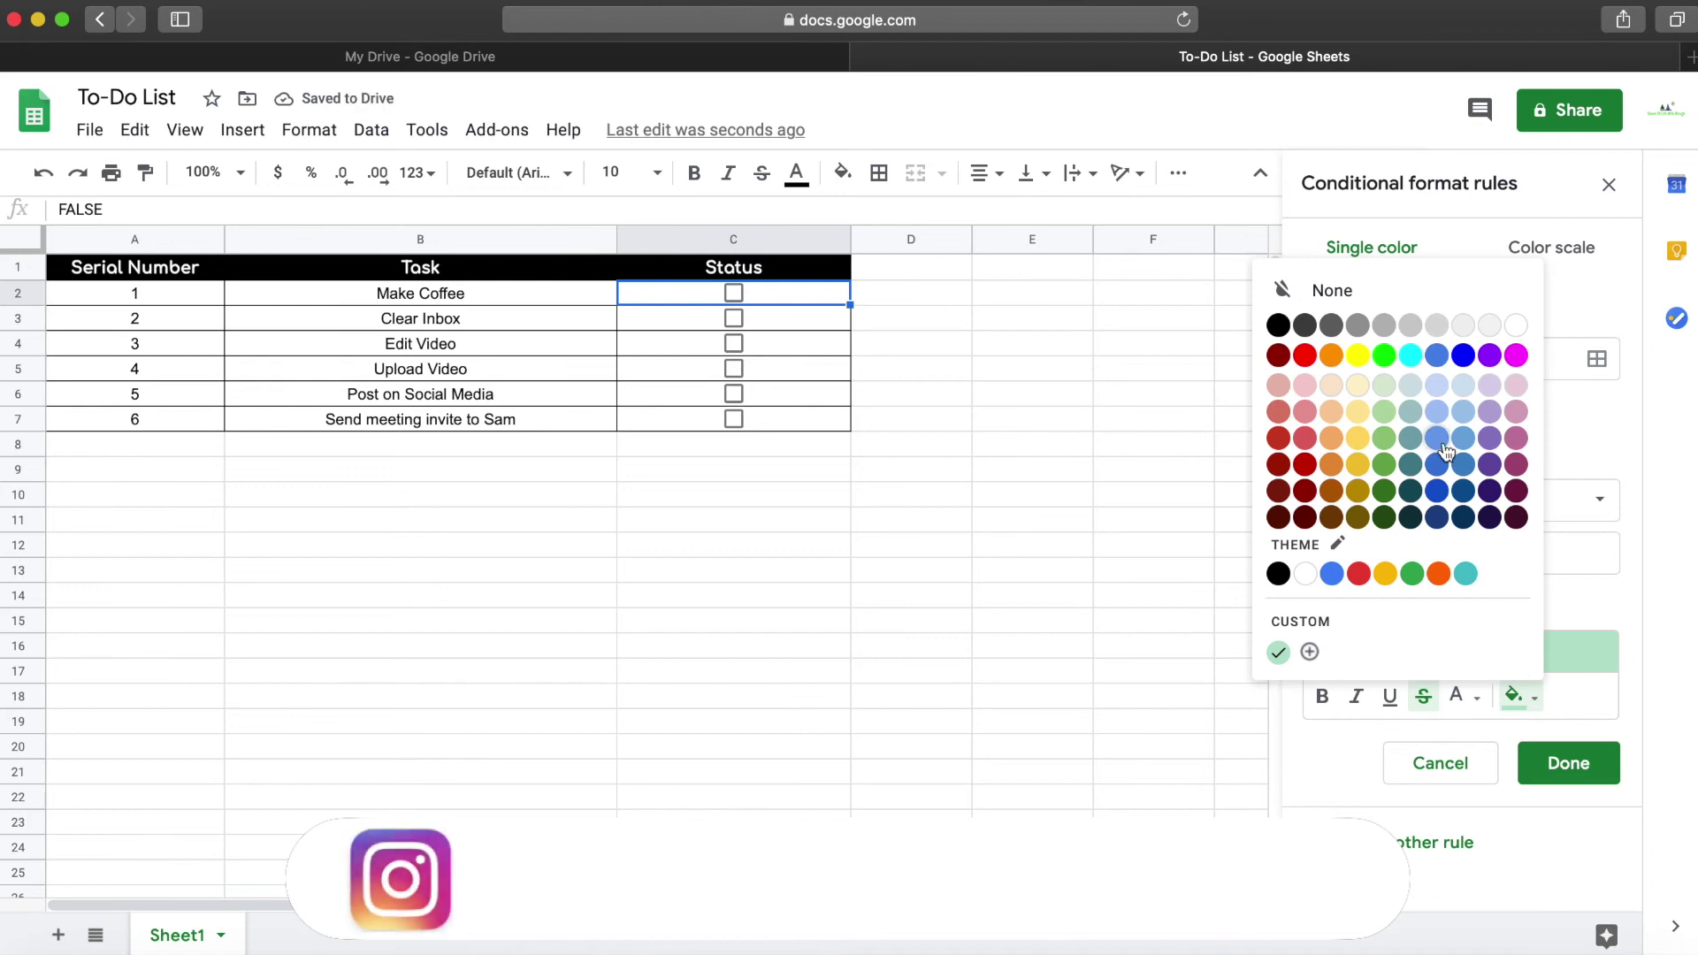
left_click(1441, 327)
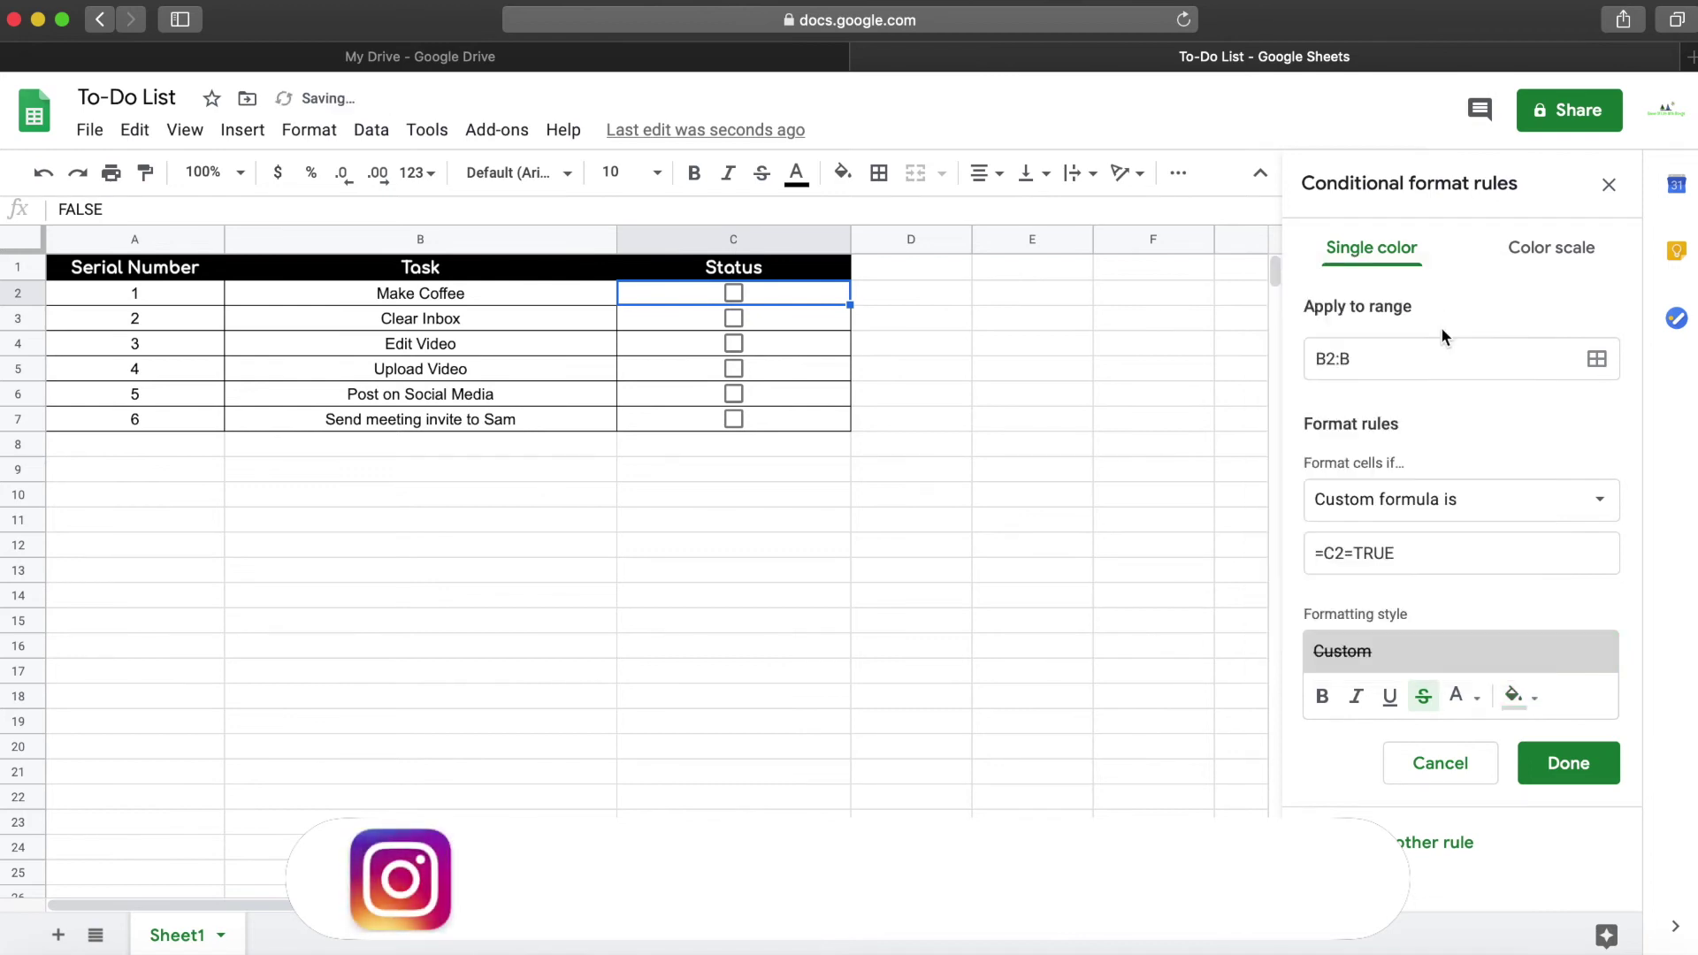
left_click(1564, 759)
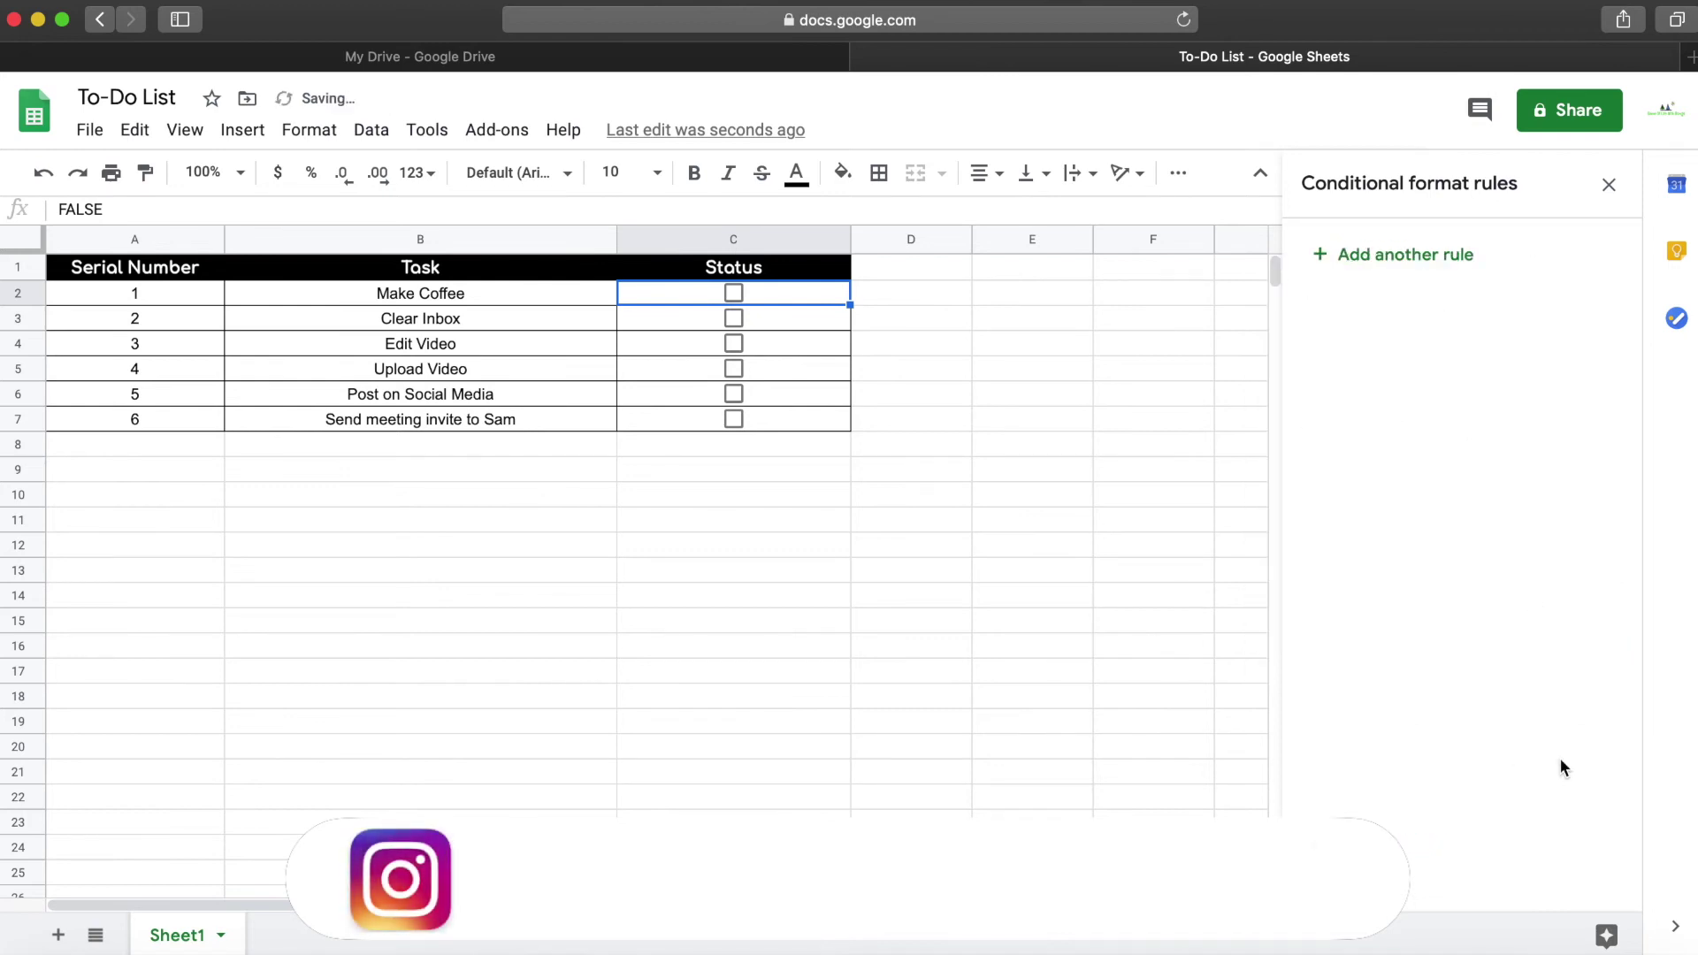
Close the rules panel and tick all six Status boxes to test the strikethrough
left_click(1610, 183)
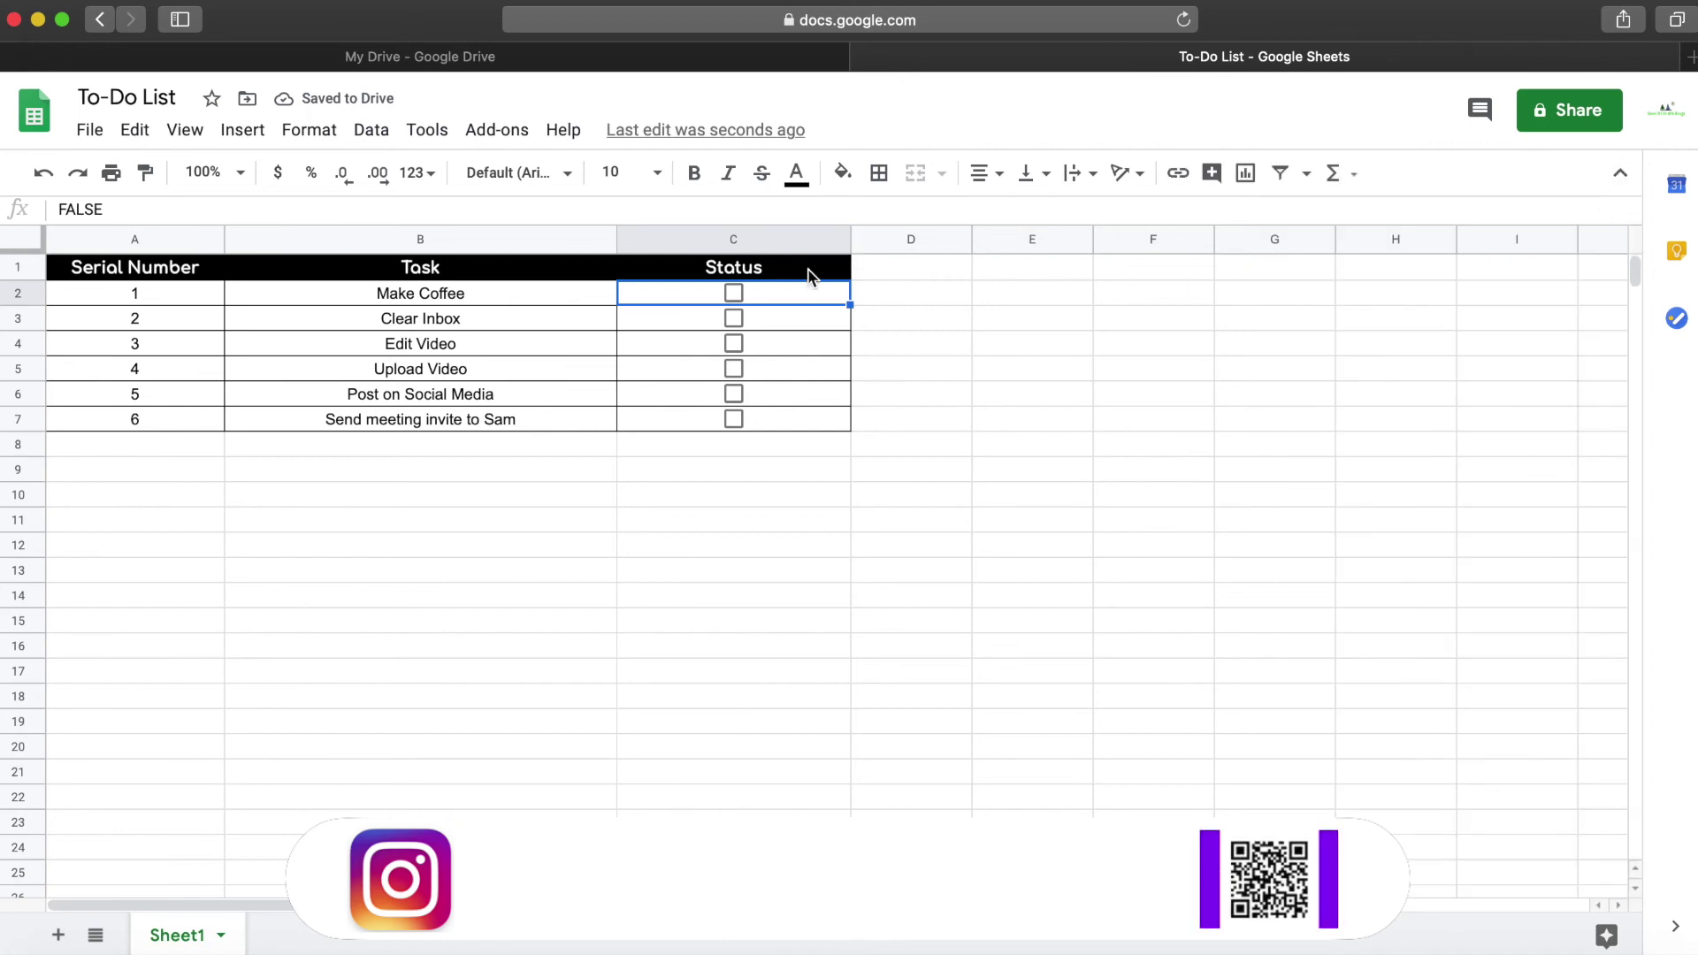
left_click(734, 293)
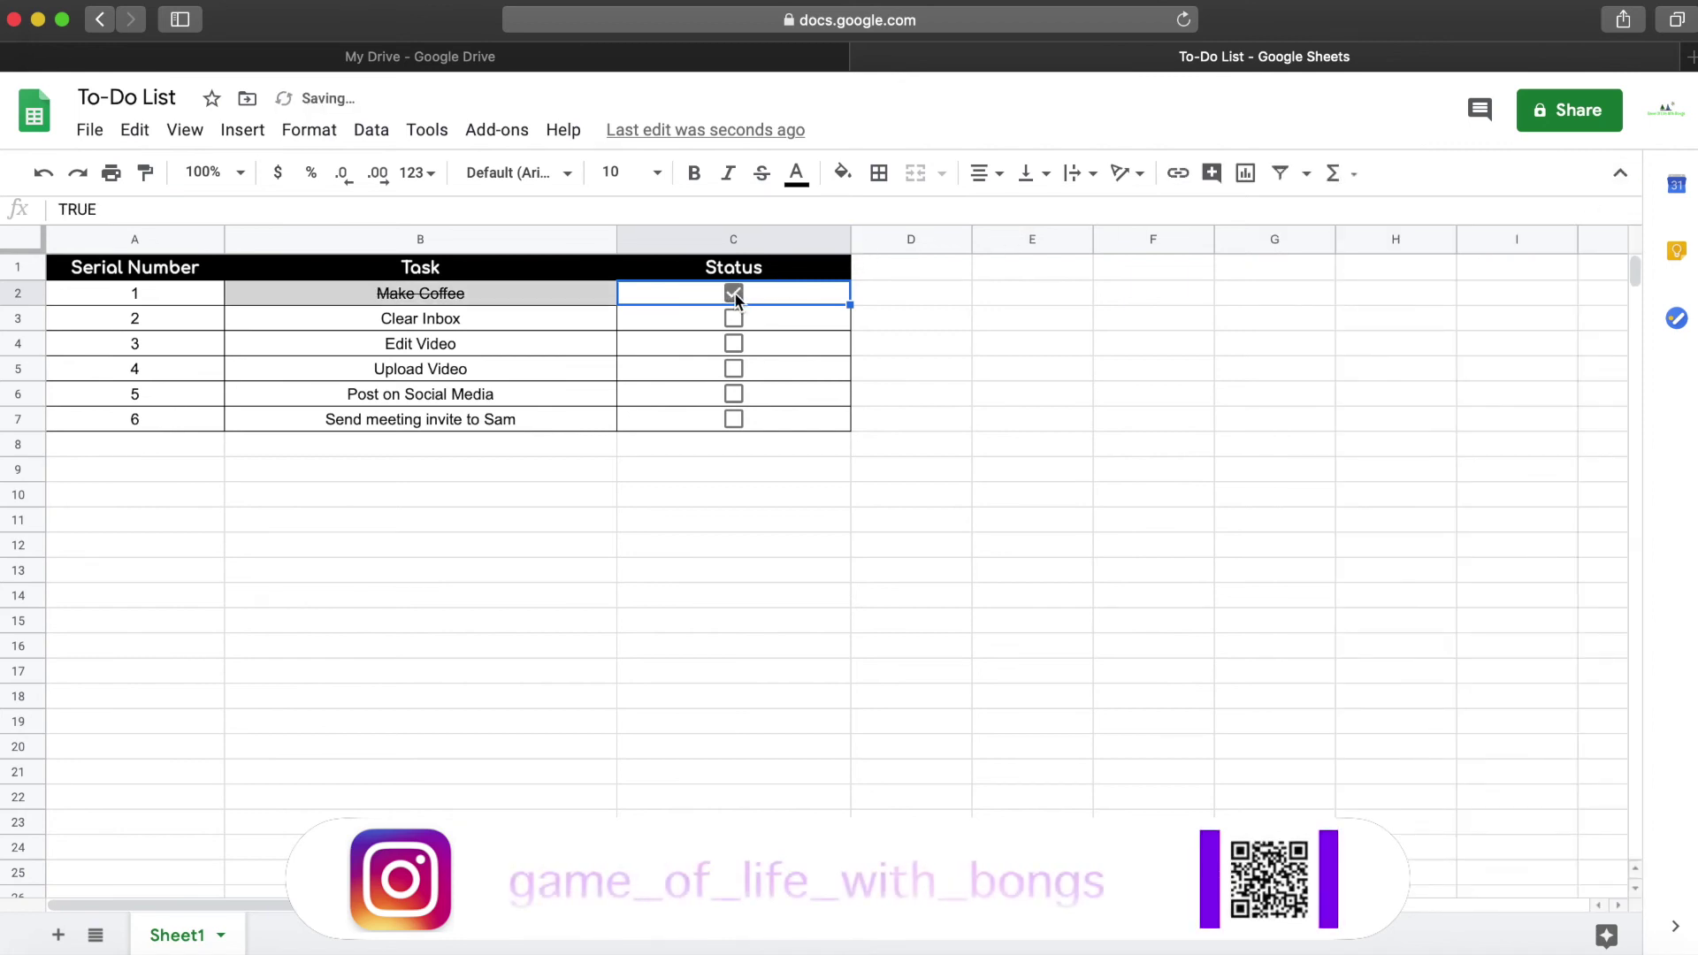
left_click(734, 318)
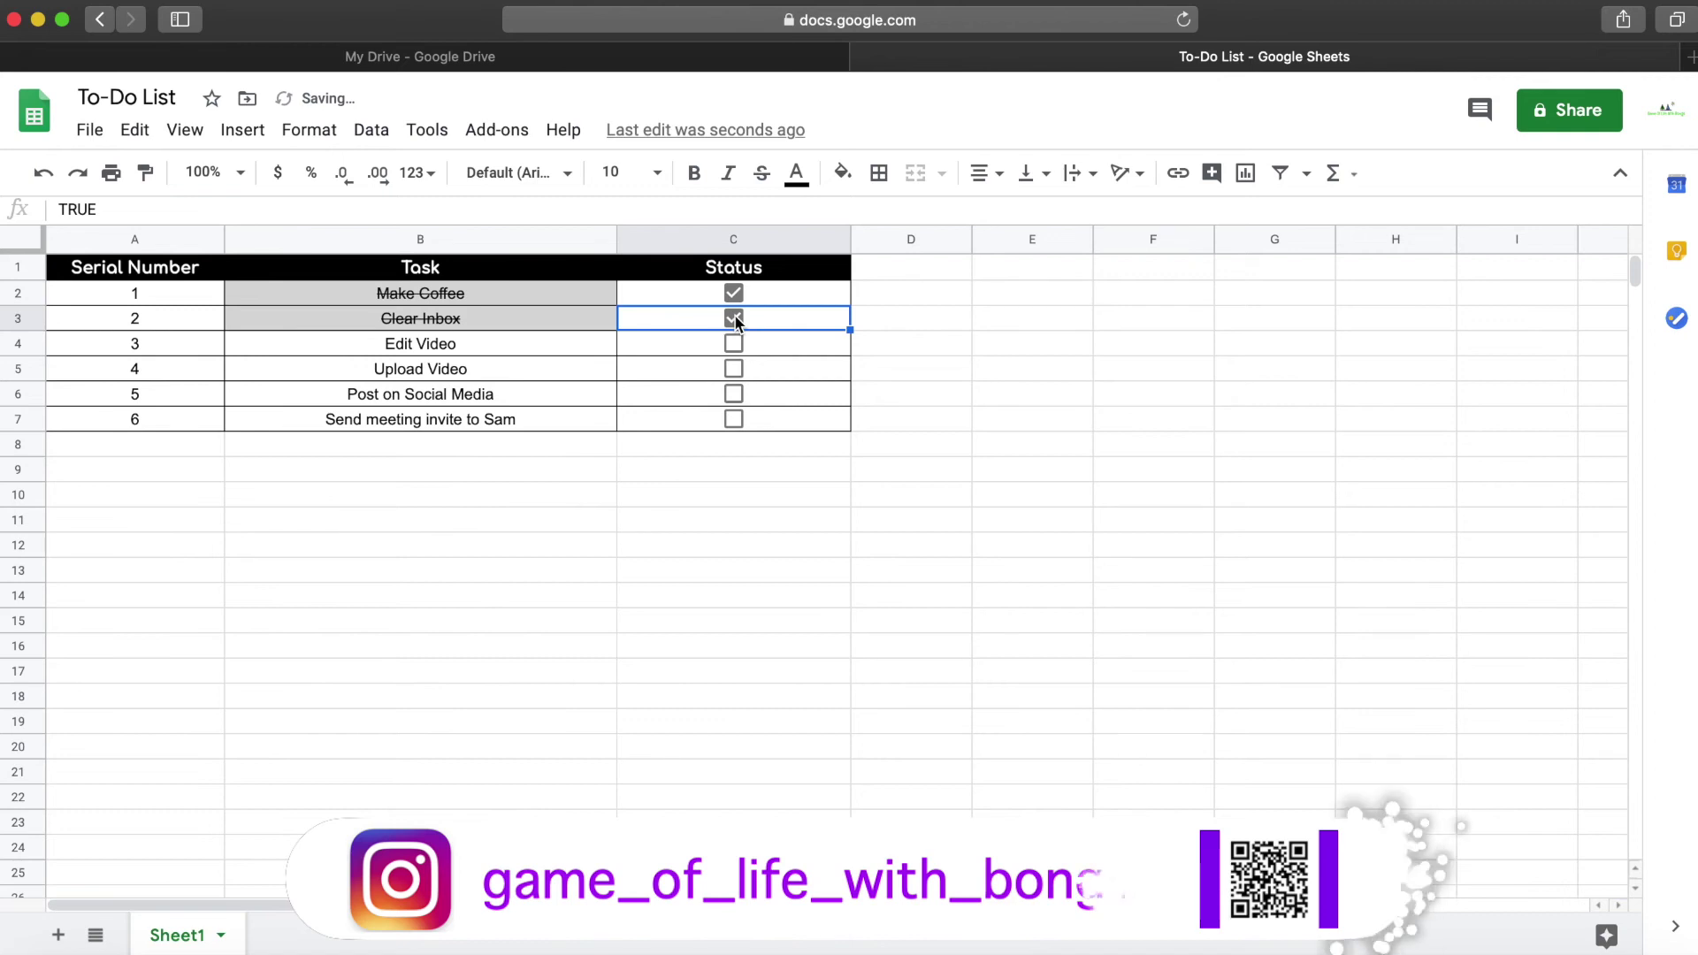
left_click(734, 344)
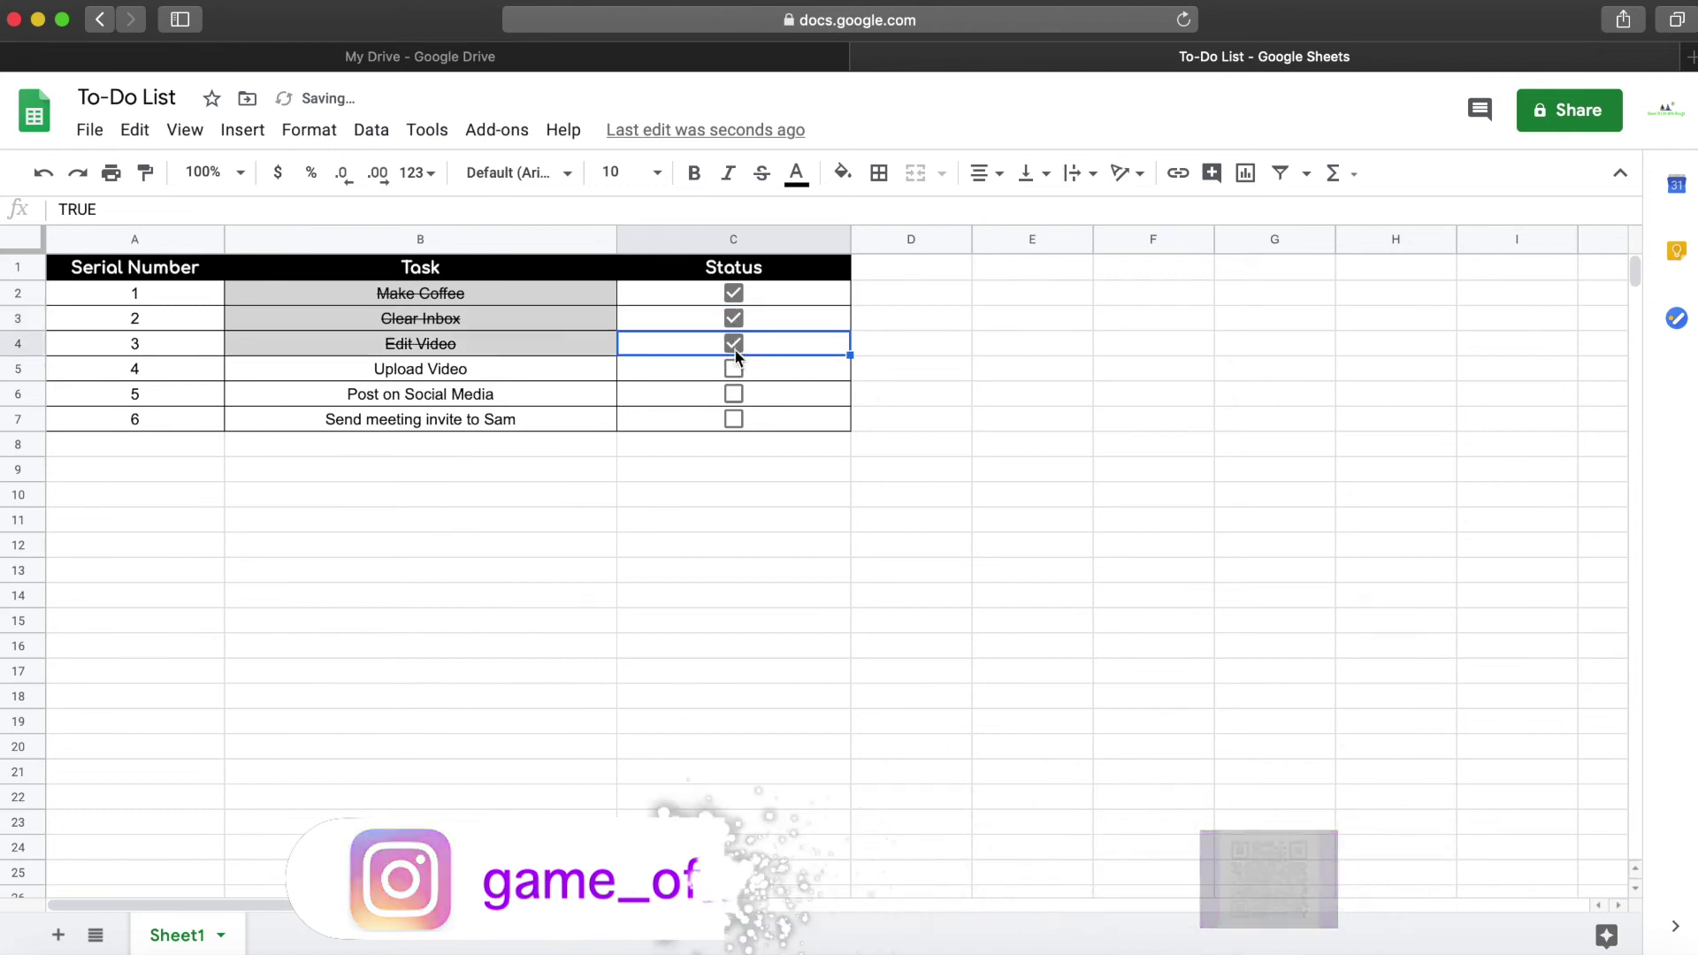
left_click(734, 370)
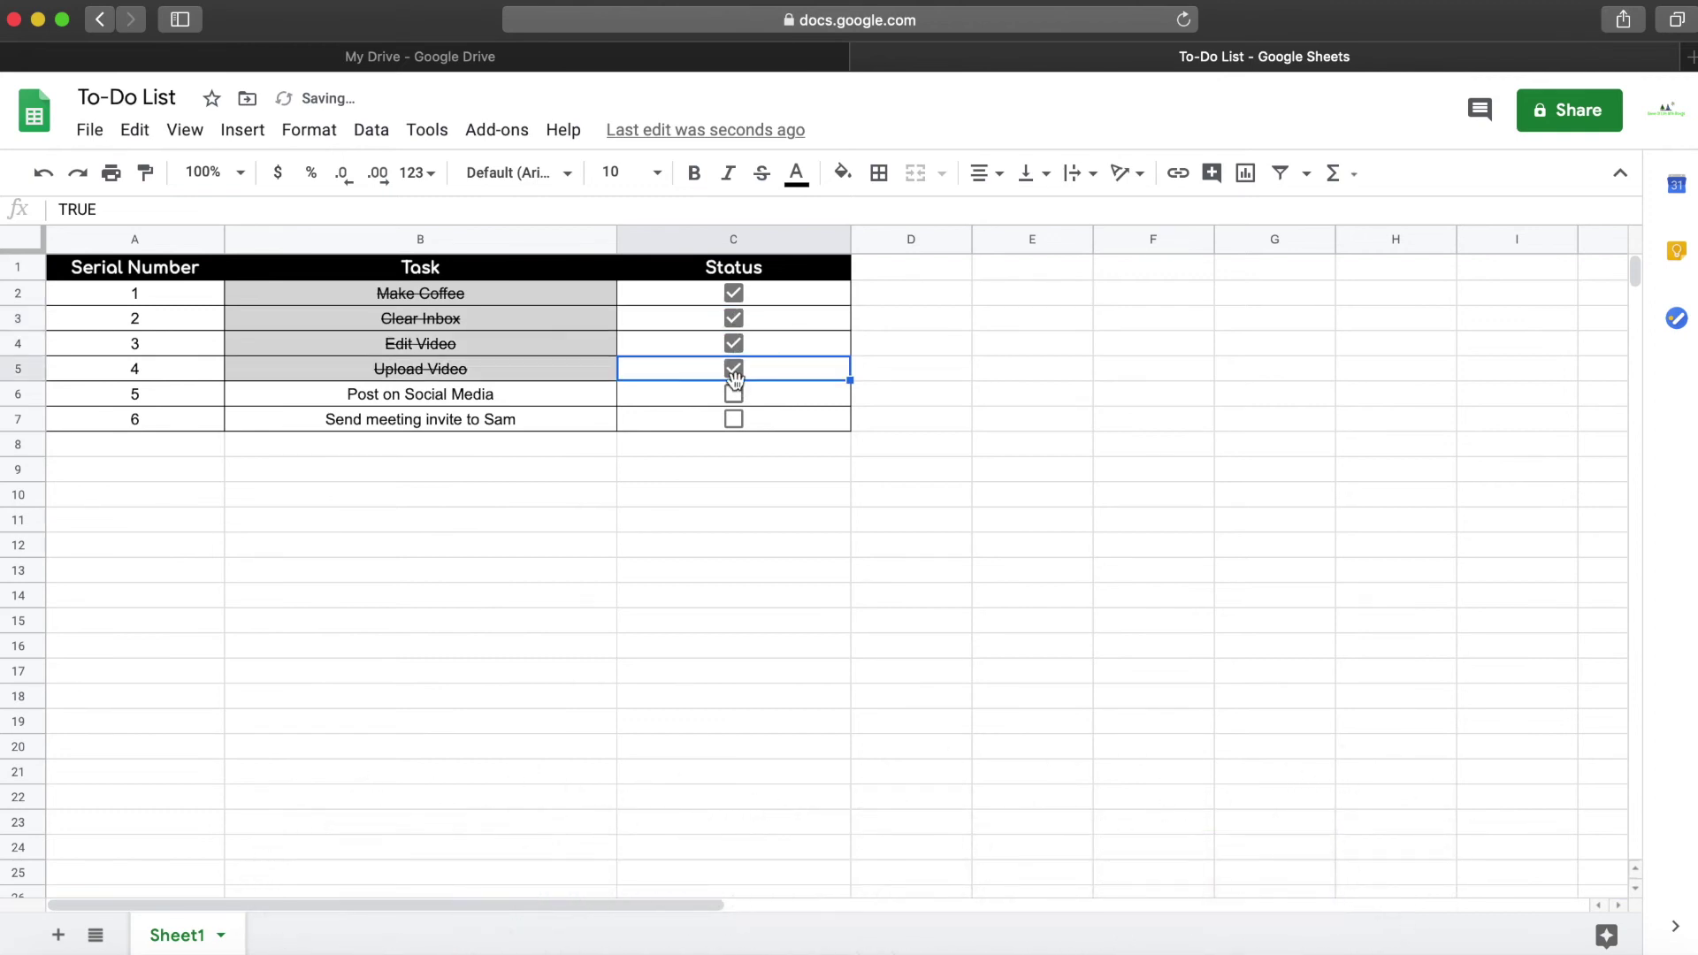
left_click(734, 393)
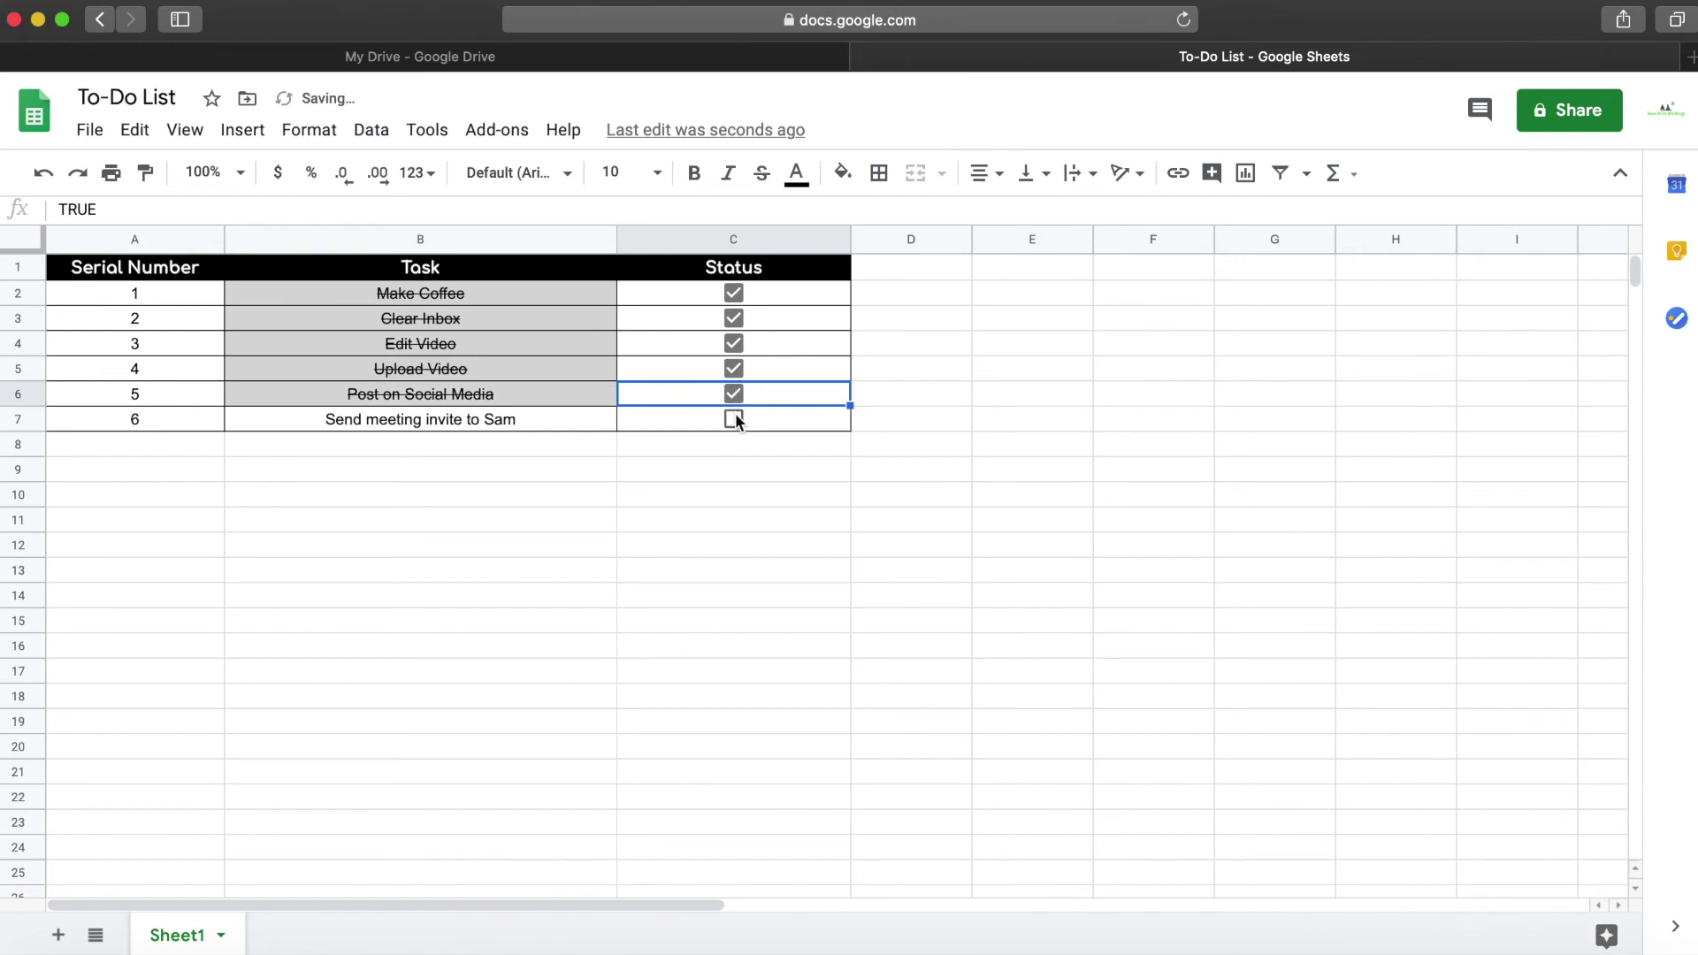
left_click(733, 419)
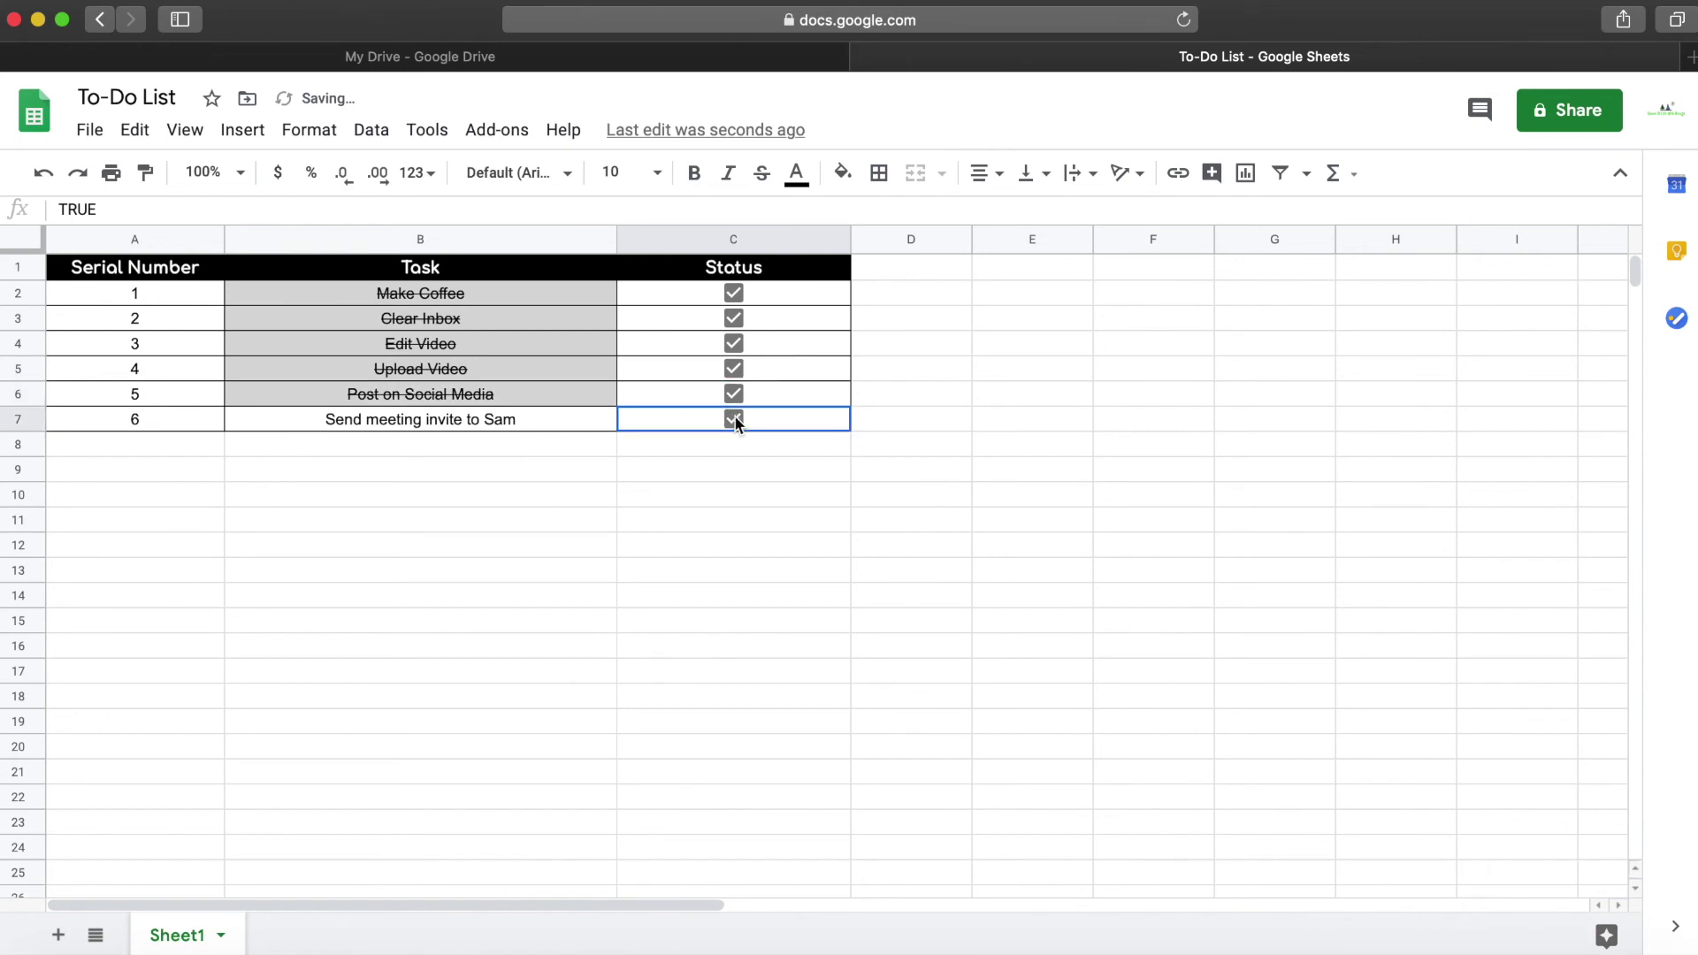
Untick all six Status boxes again
left_click(735, 293)
left_click(734, 318)
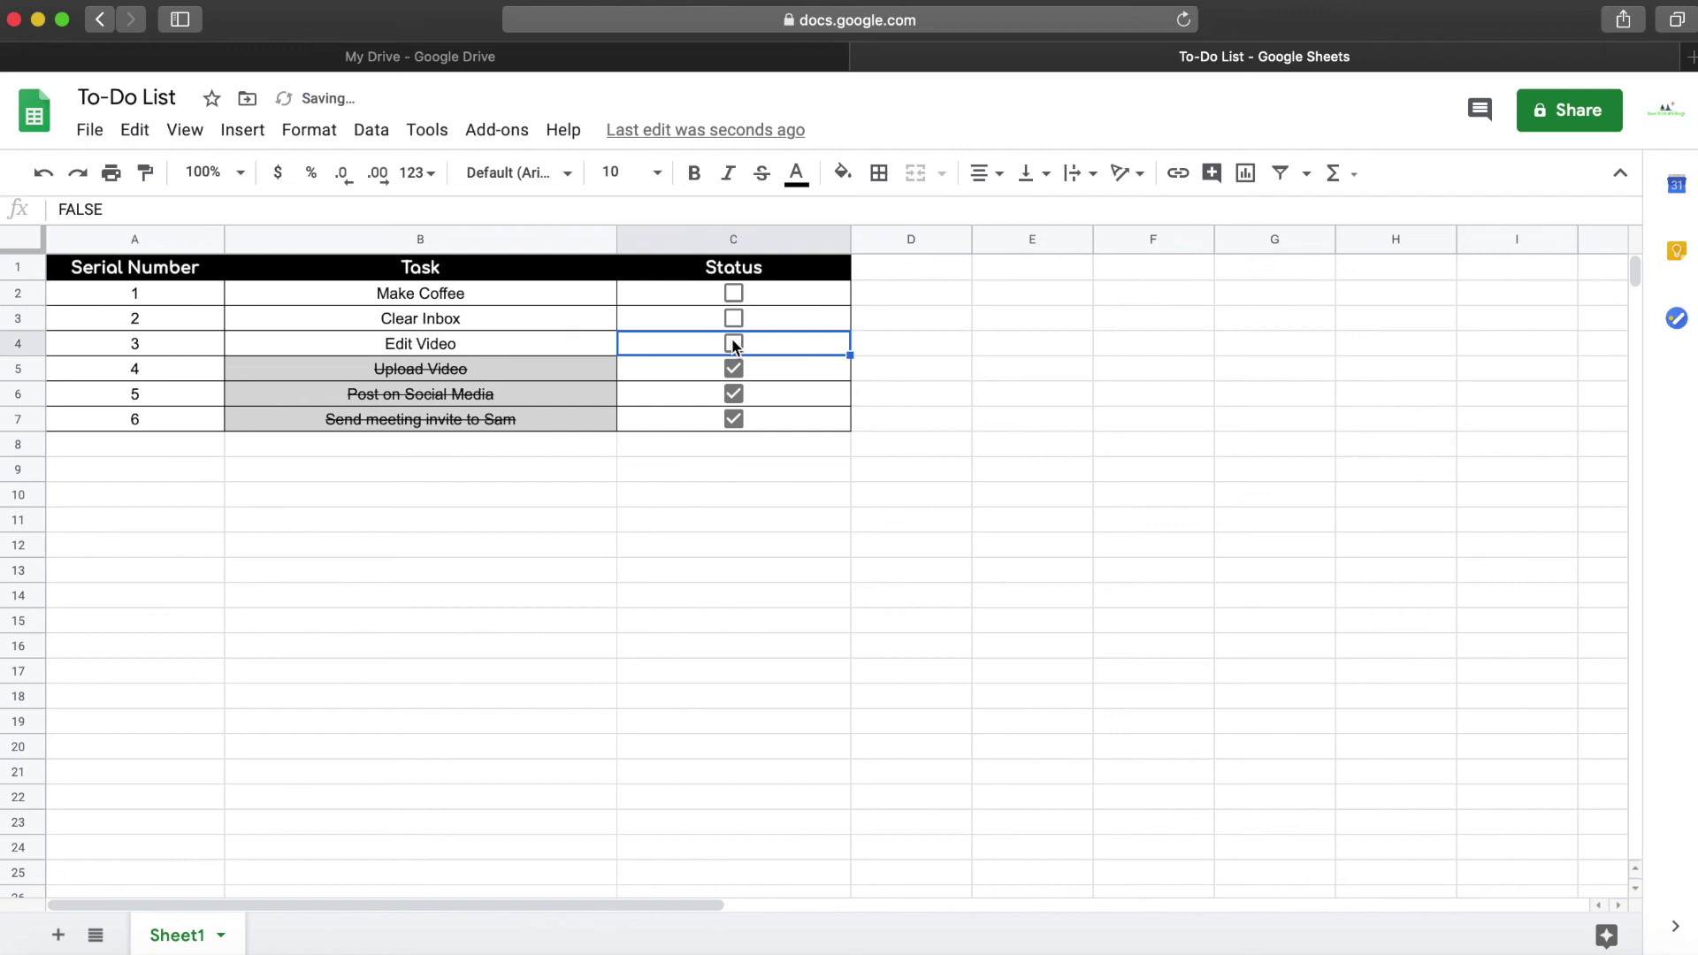
left_click(734, 370)
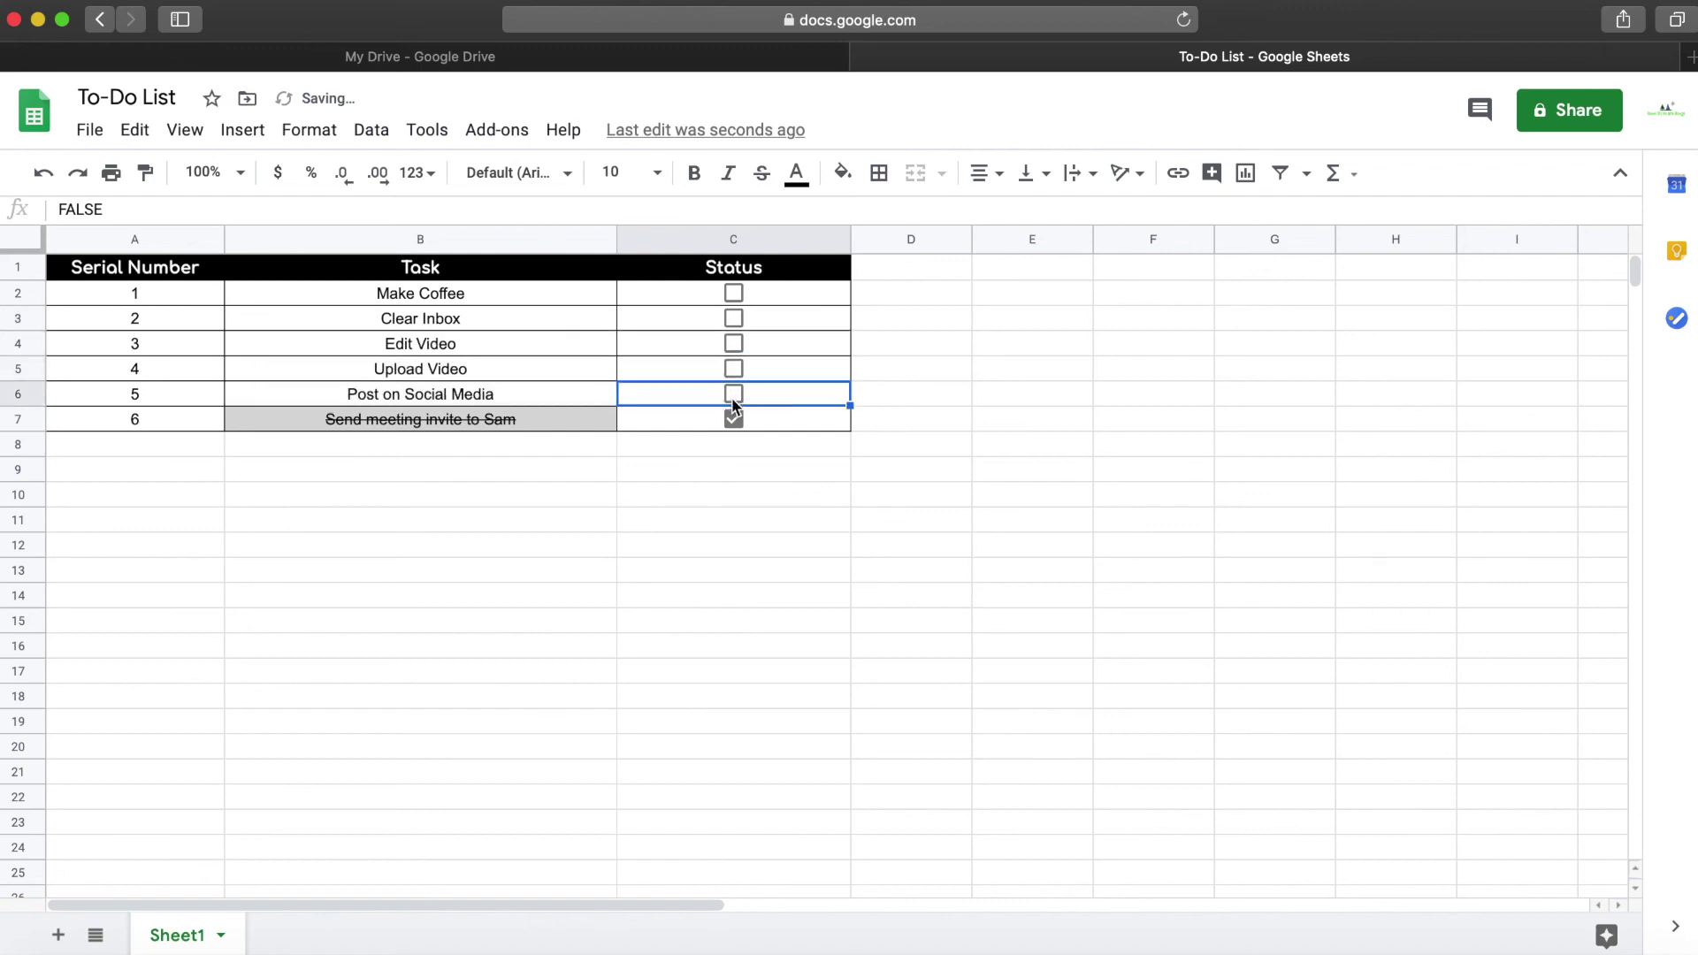
left_click(734, 420)
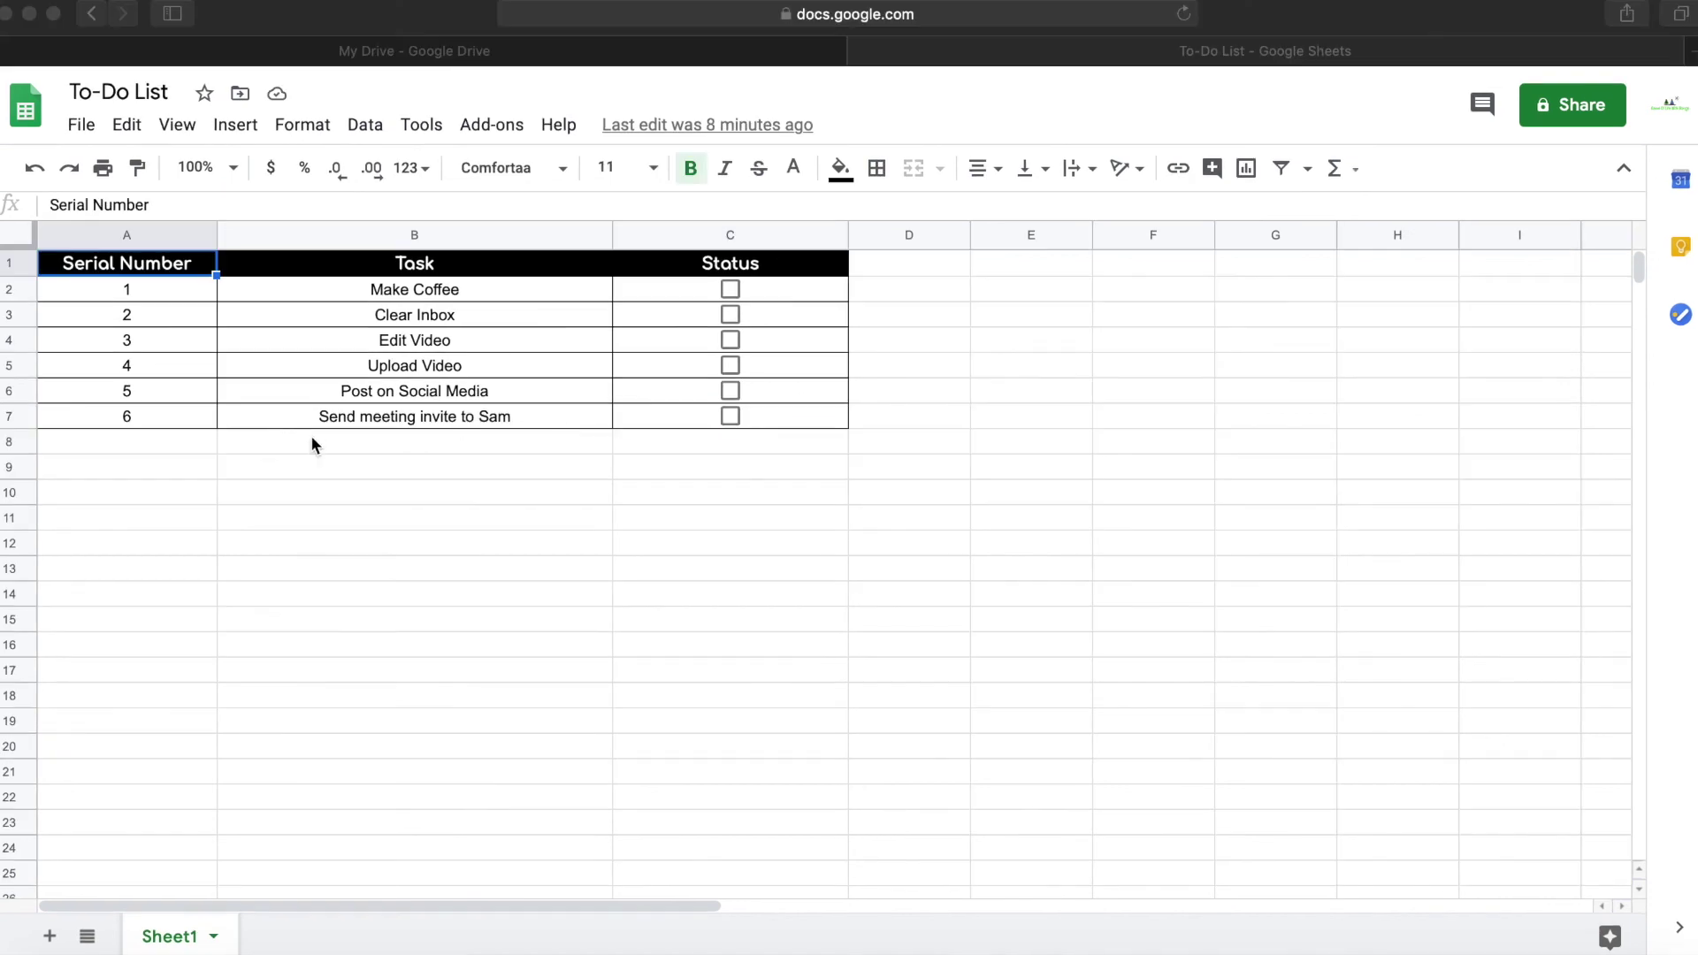
Enter 'Go to gym' in B8 and 'Make dinner' in B9
double_click(322, 450)
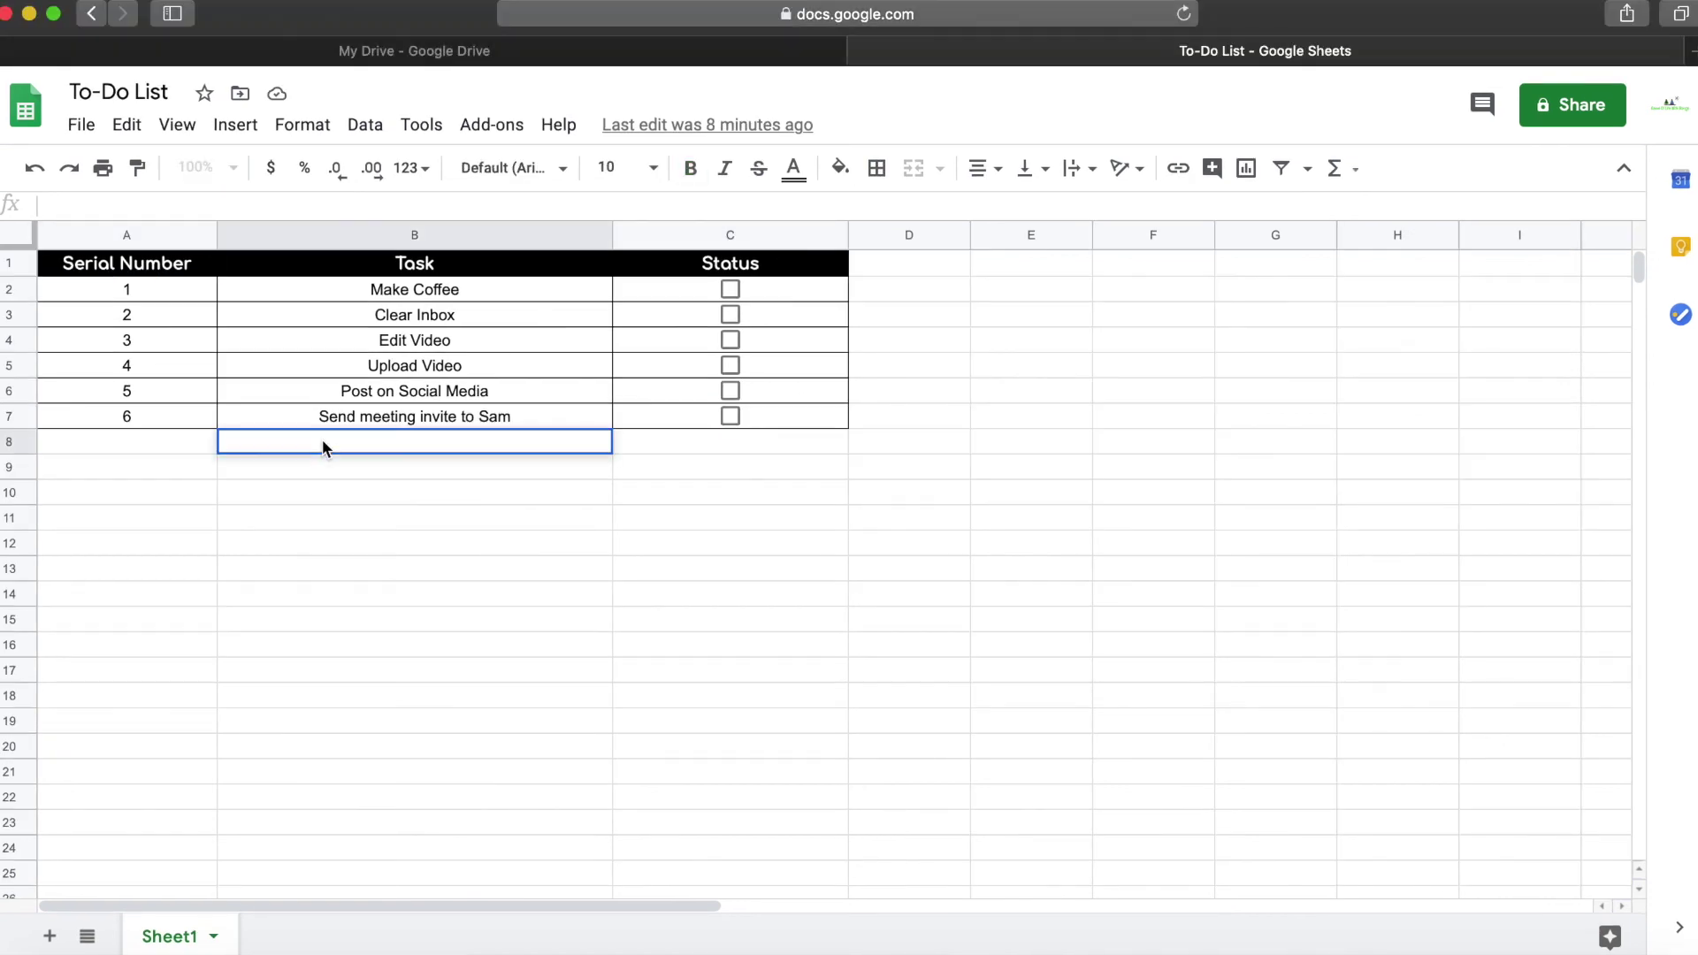
type("Go to")
type(" gym")
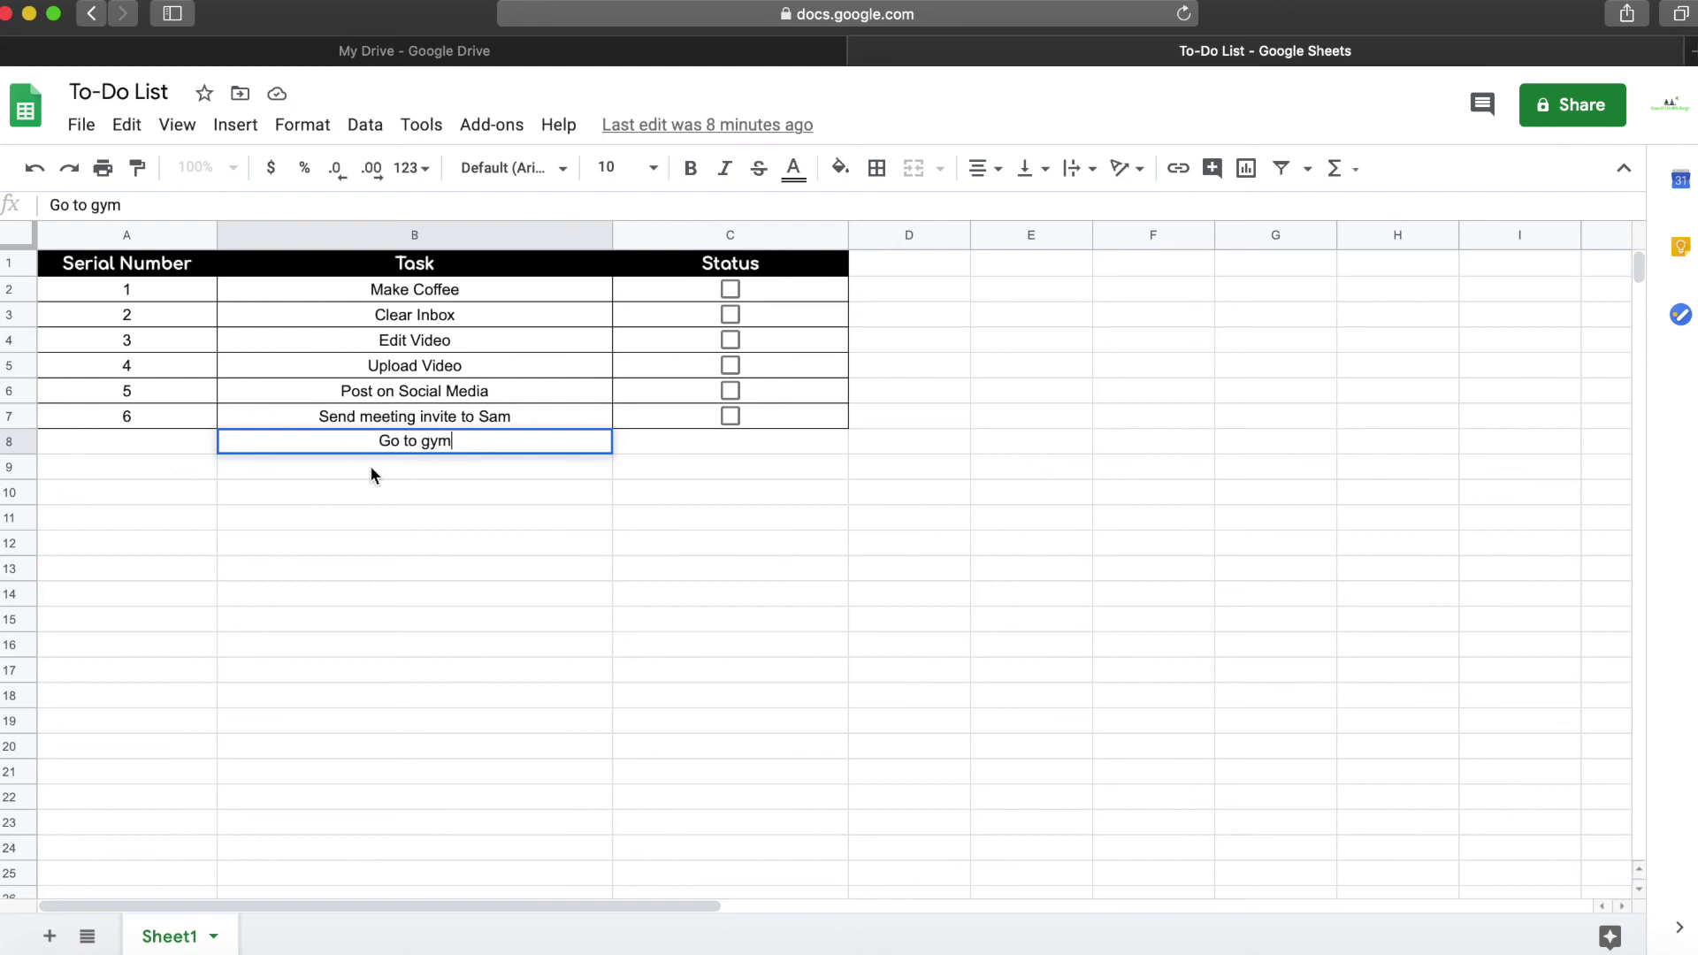
double_click(372, 475)
type("Ma")
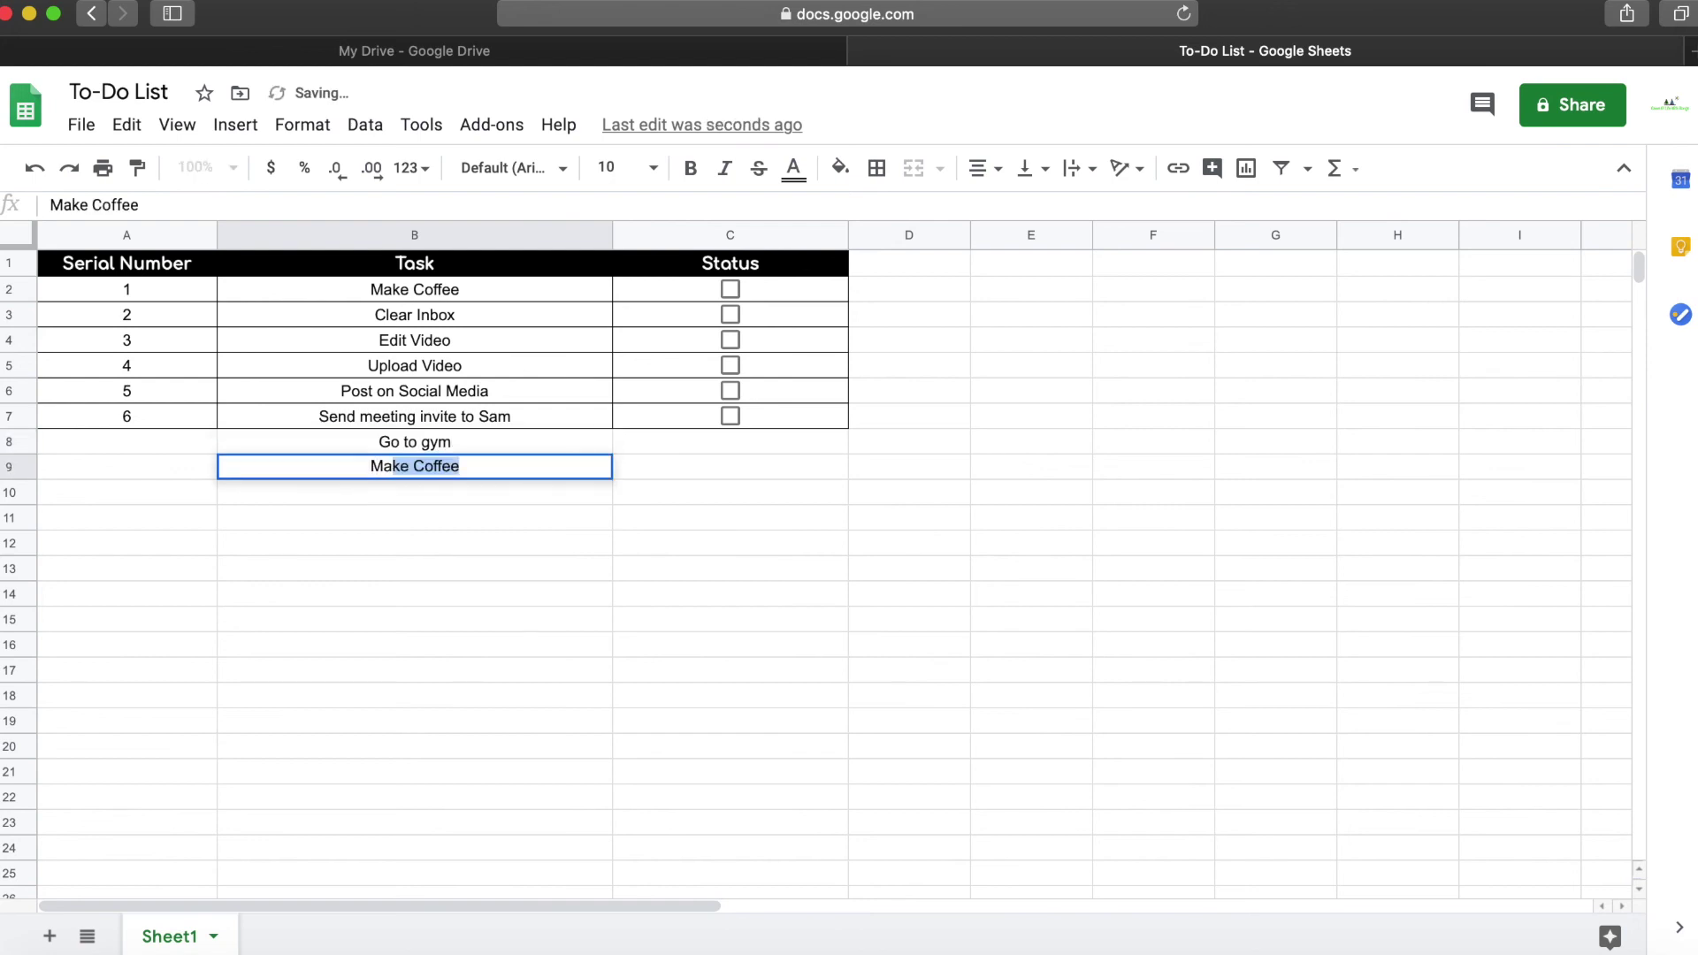
type("ke di")
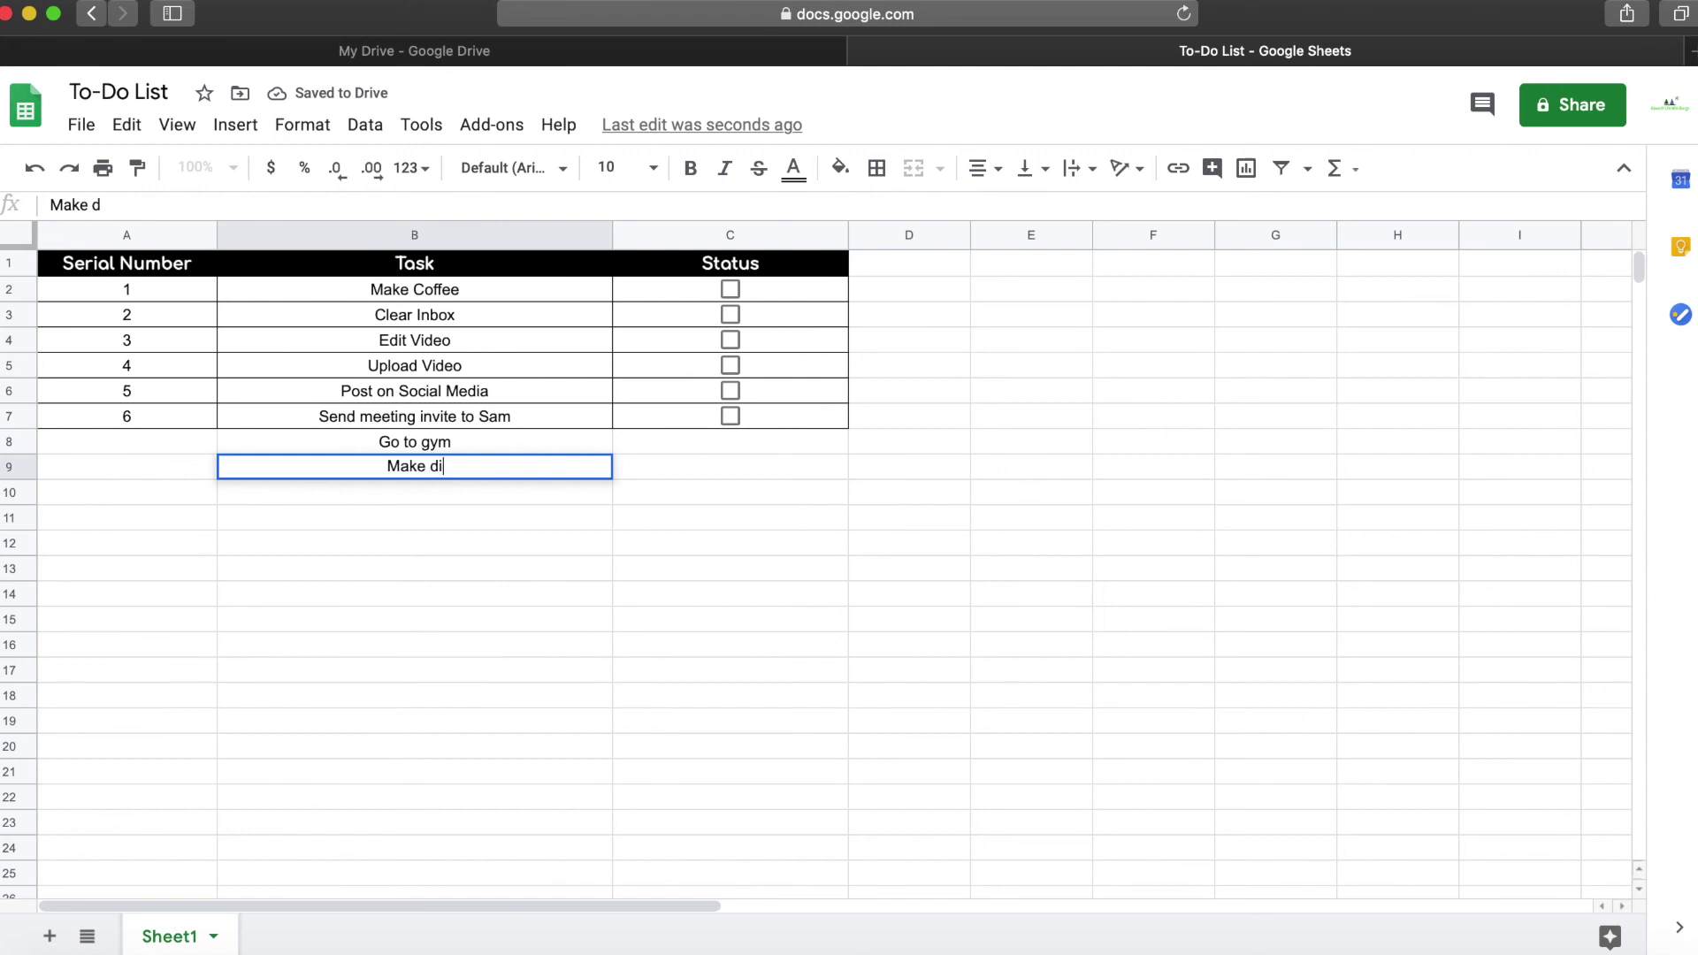
type("nner")
key("Return")
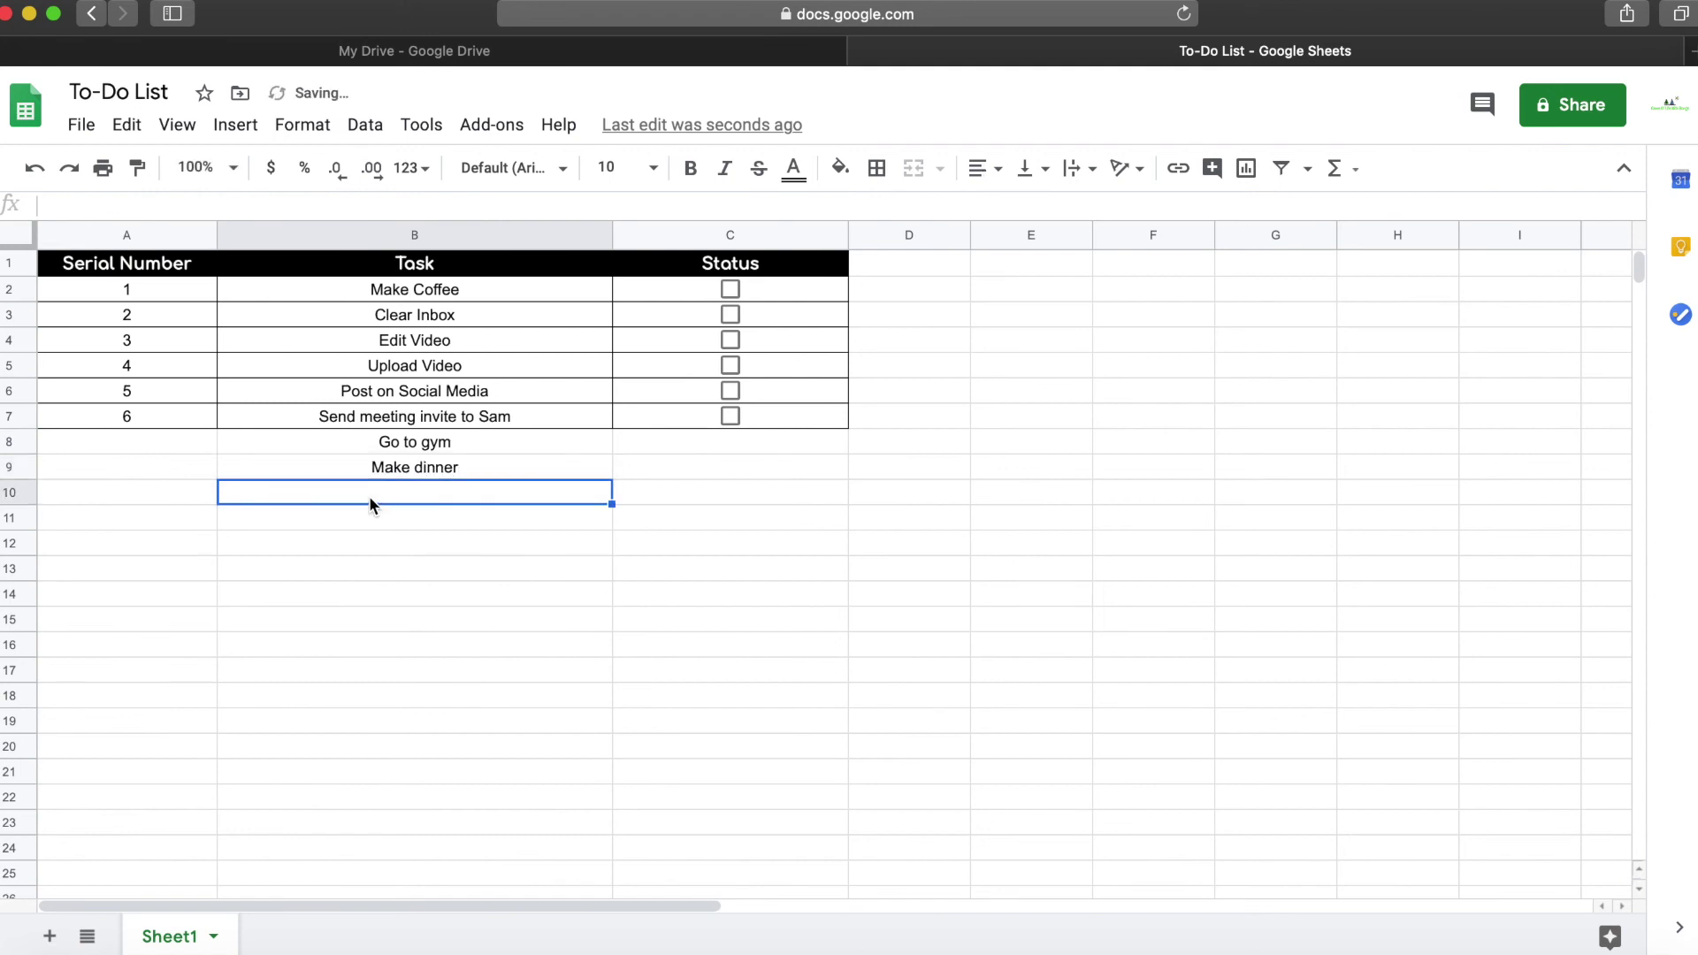
Extend serial numbers 7–8 into A8:A9 and copy C7's checkbox into C8:C9
left_click(199, 418)
left_click_drag(213, 427, 218, 470)
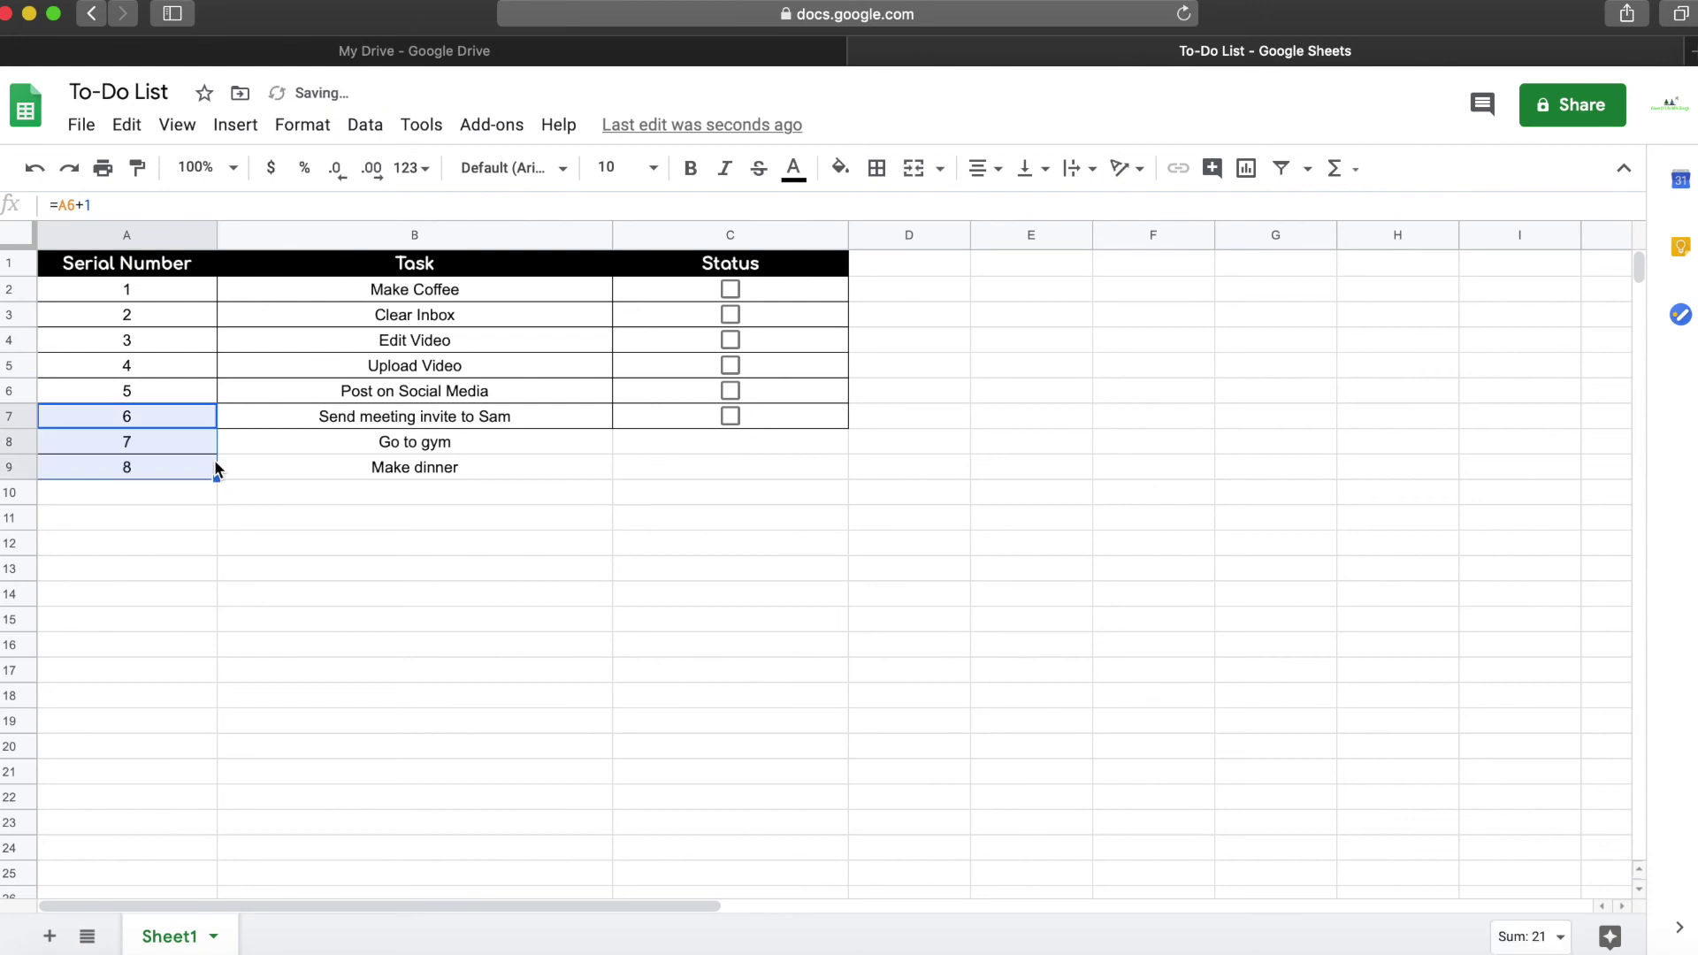
left_click(750, 415)
key("ctrl+c")
left_click(749, 438)
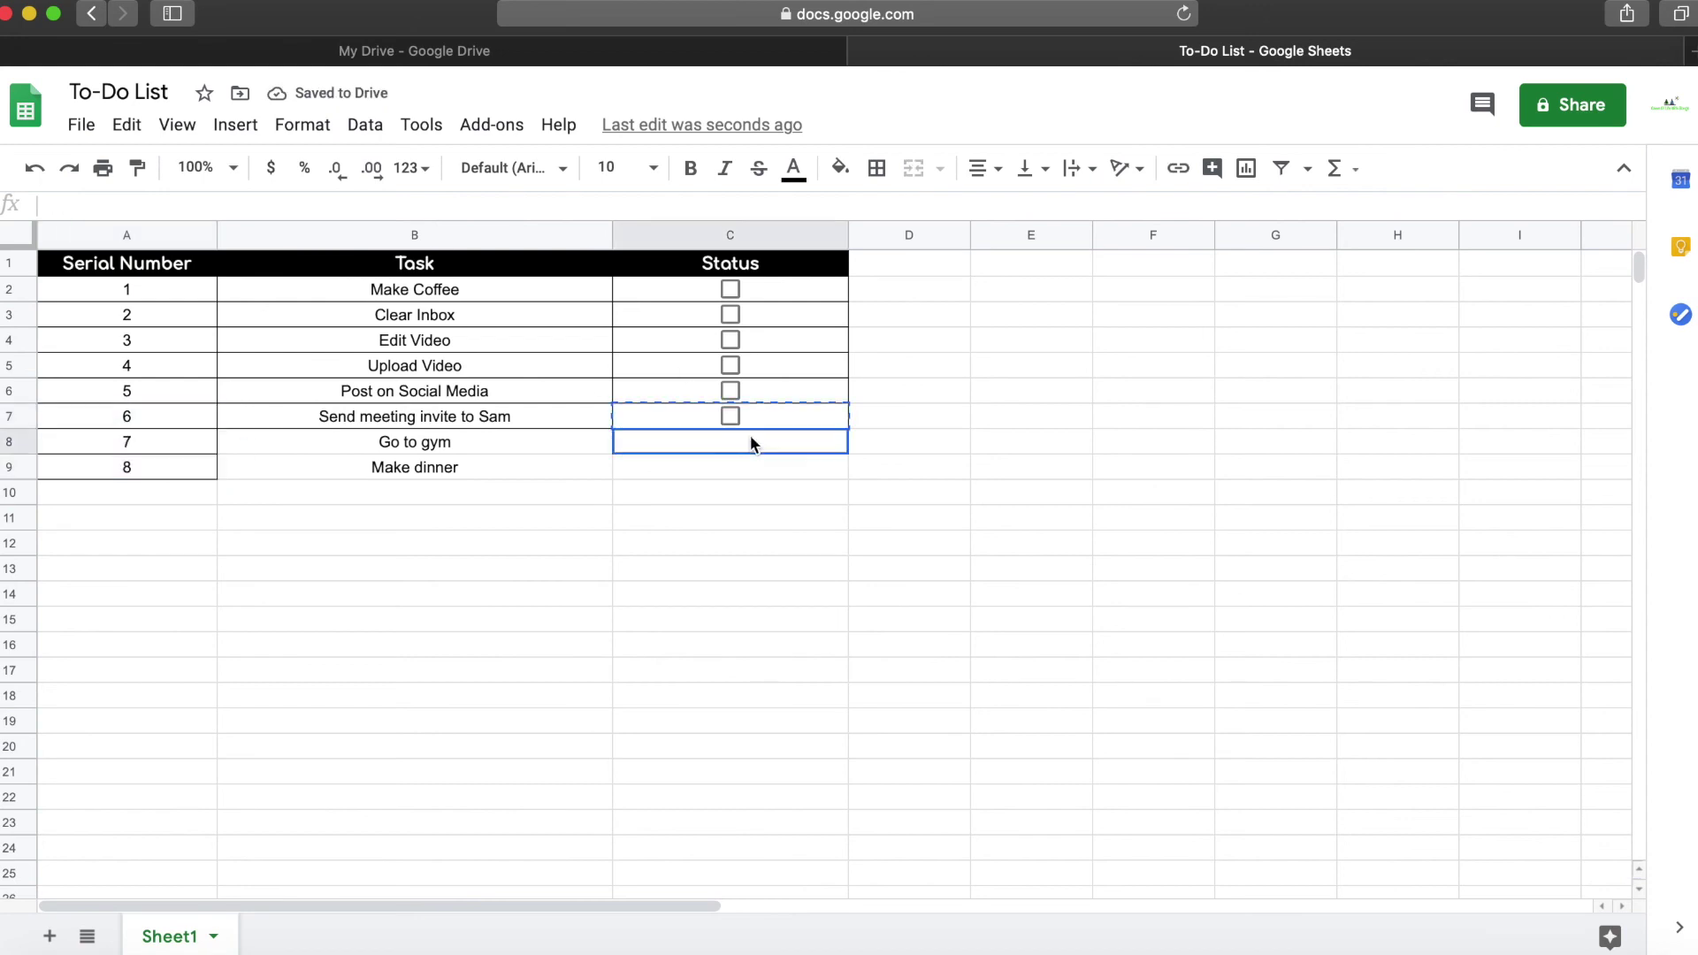
left_click_drag(750, 438, 750, 462)
key("ctrl+v")
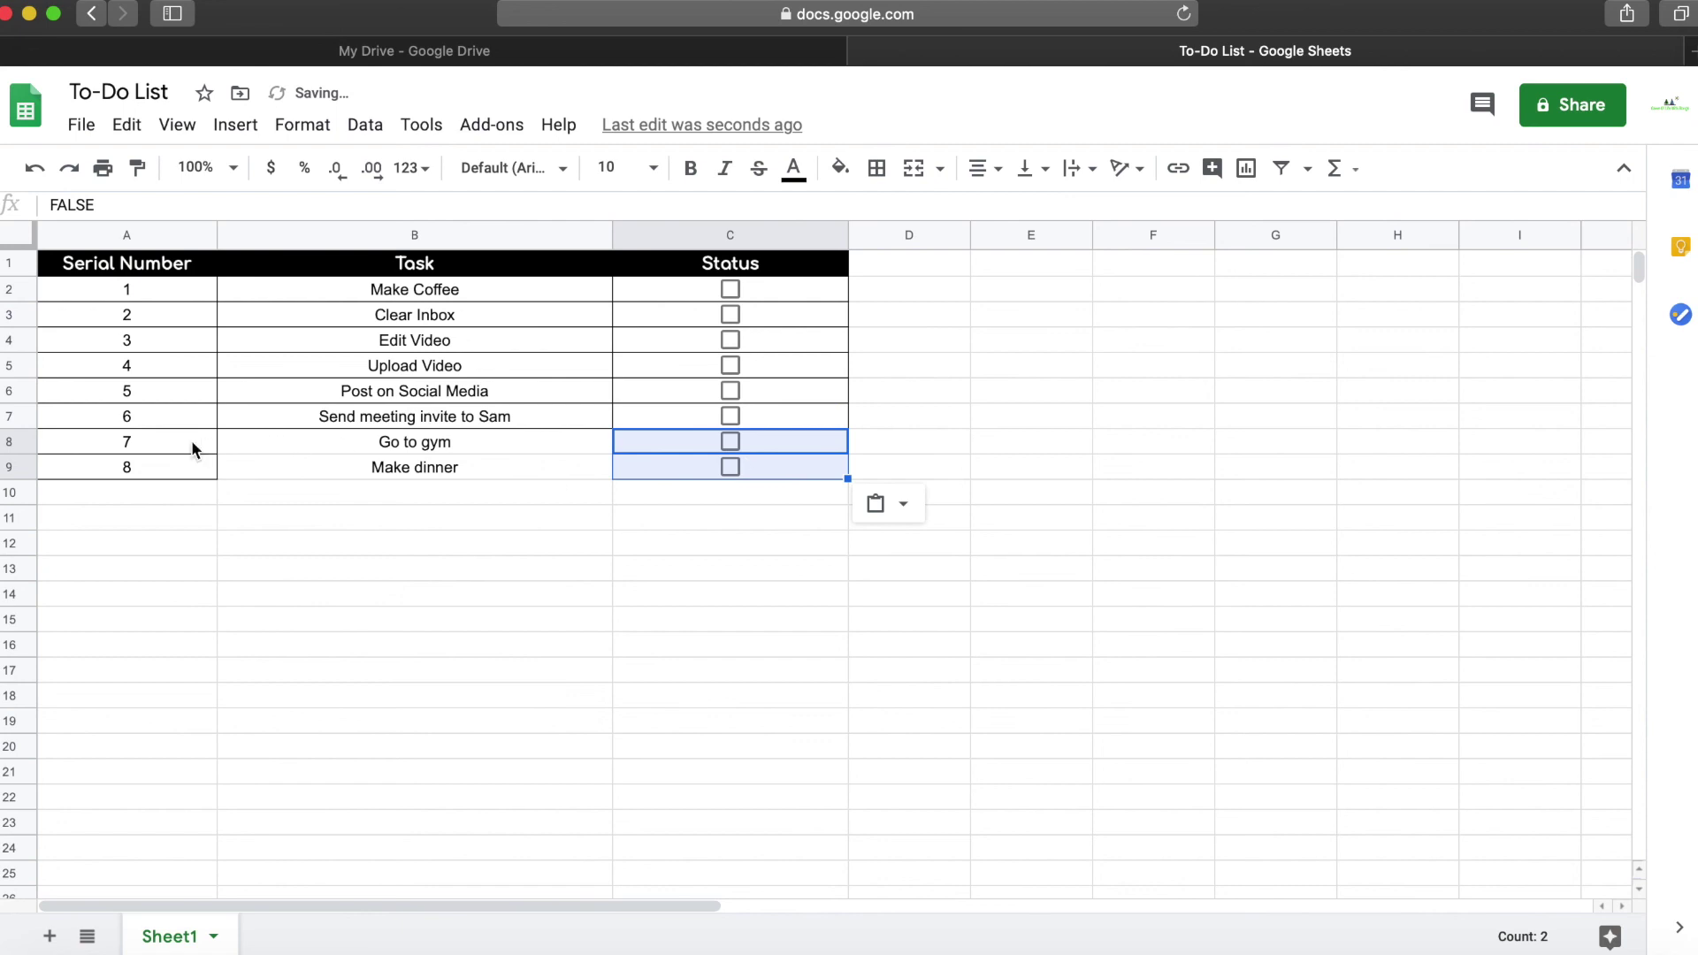
Apply all borders to the new rows A8:C9
left_click_drag(192, 448, 649, 457)
left_click(875, 167)
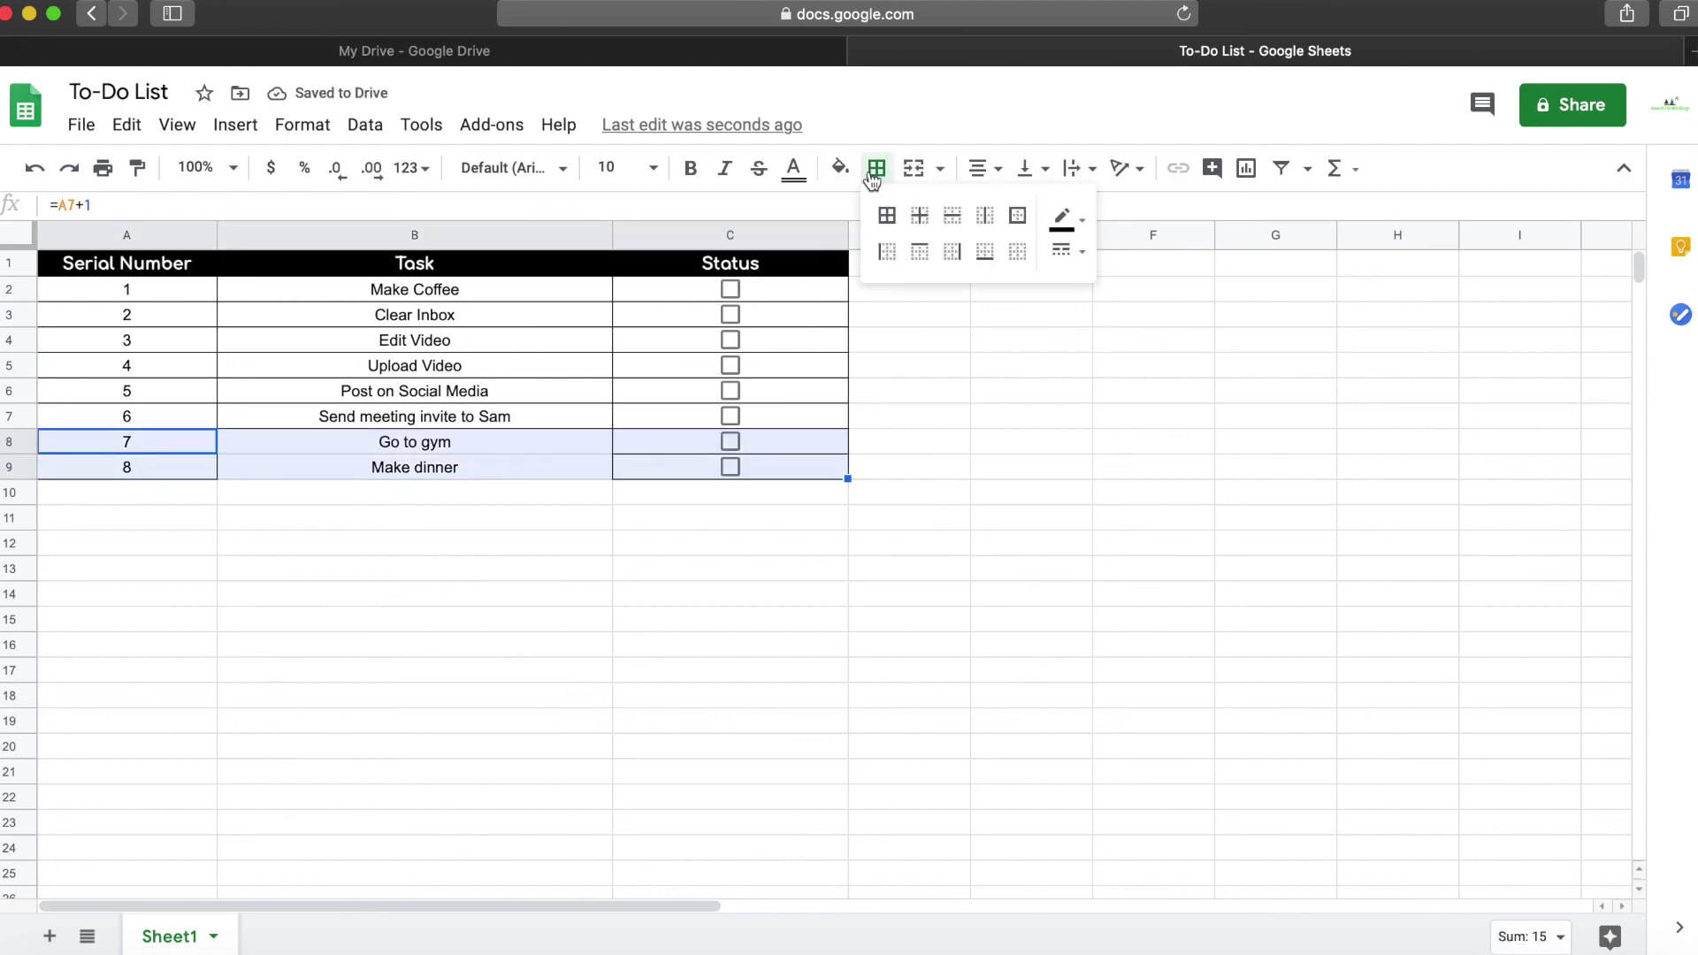
left_click(887, 215)
Tick then untick the Go to gym and Make dinner checkboxes to test the strikethrough
left_click(727, 442)
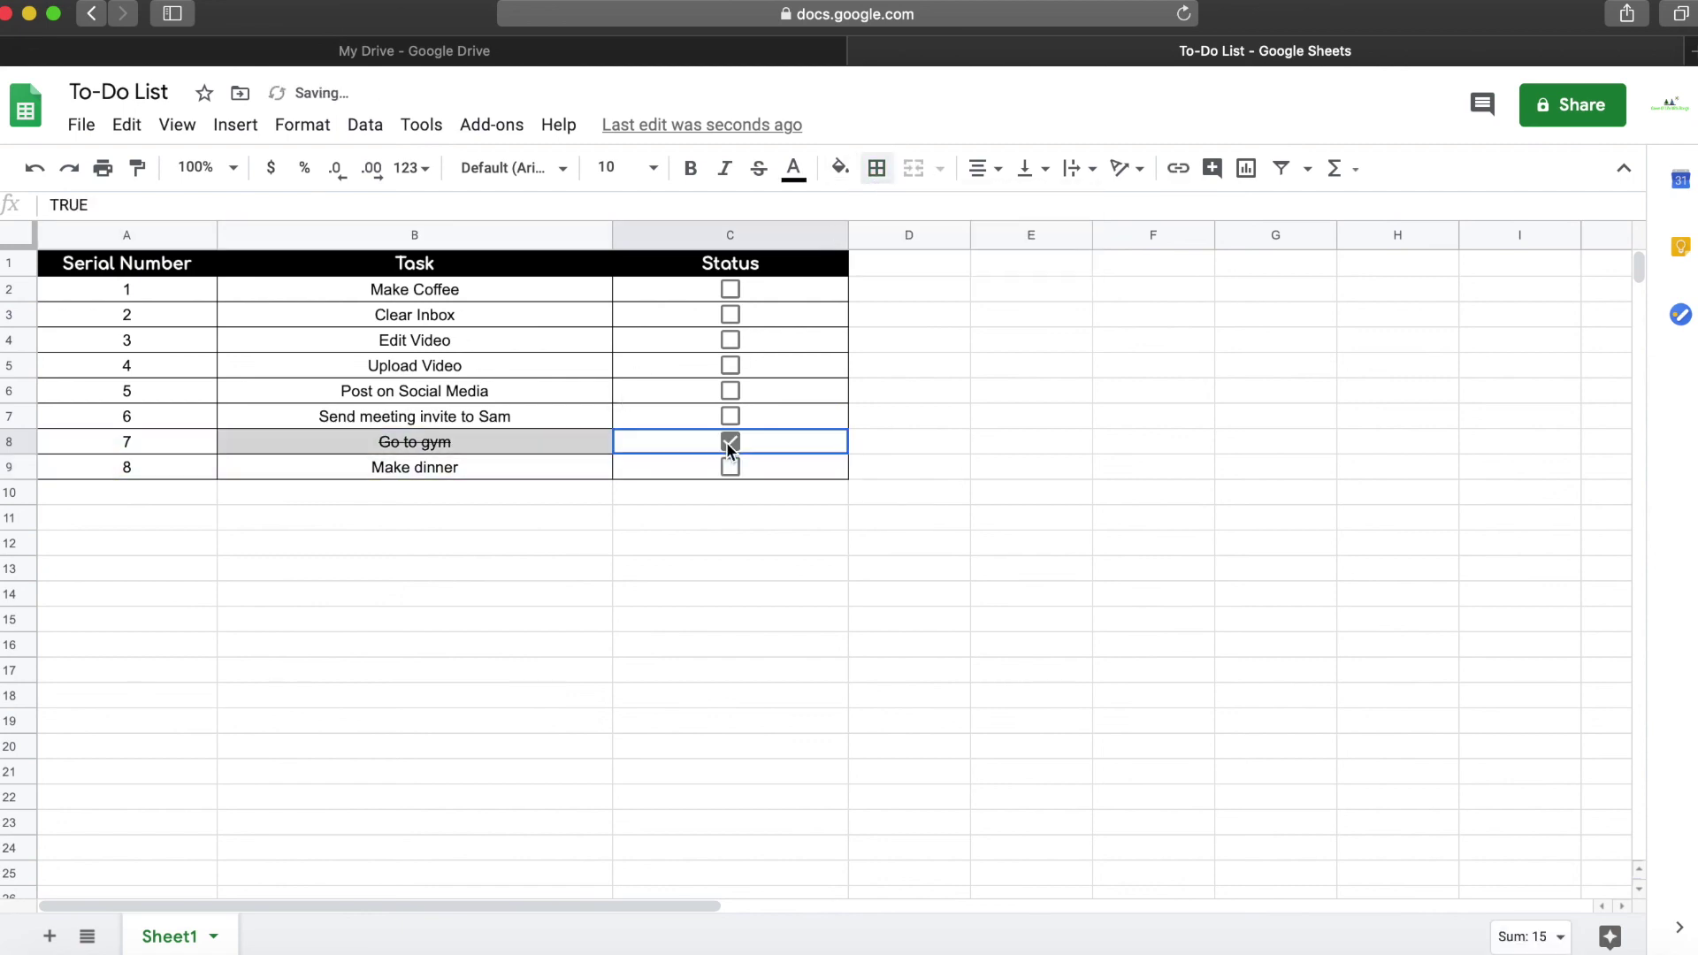
left_click(732, 466)
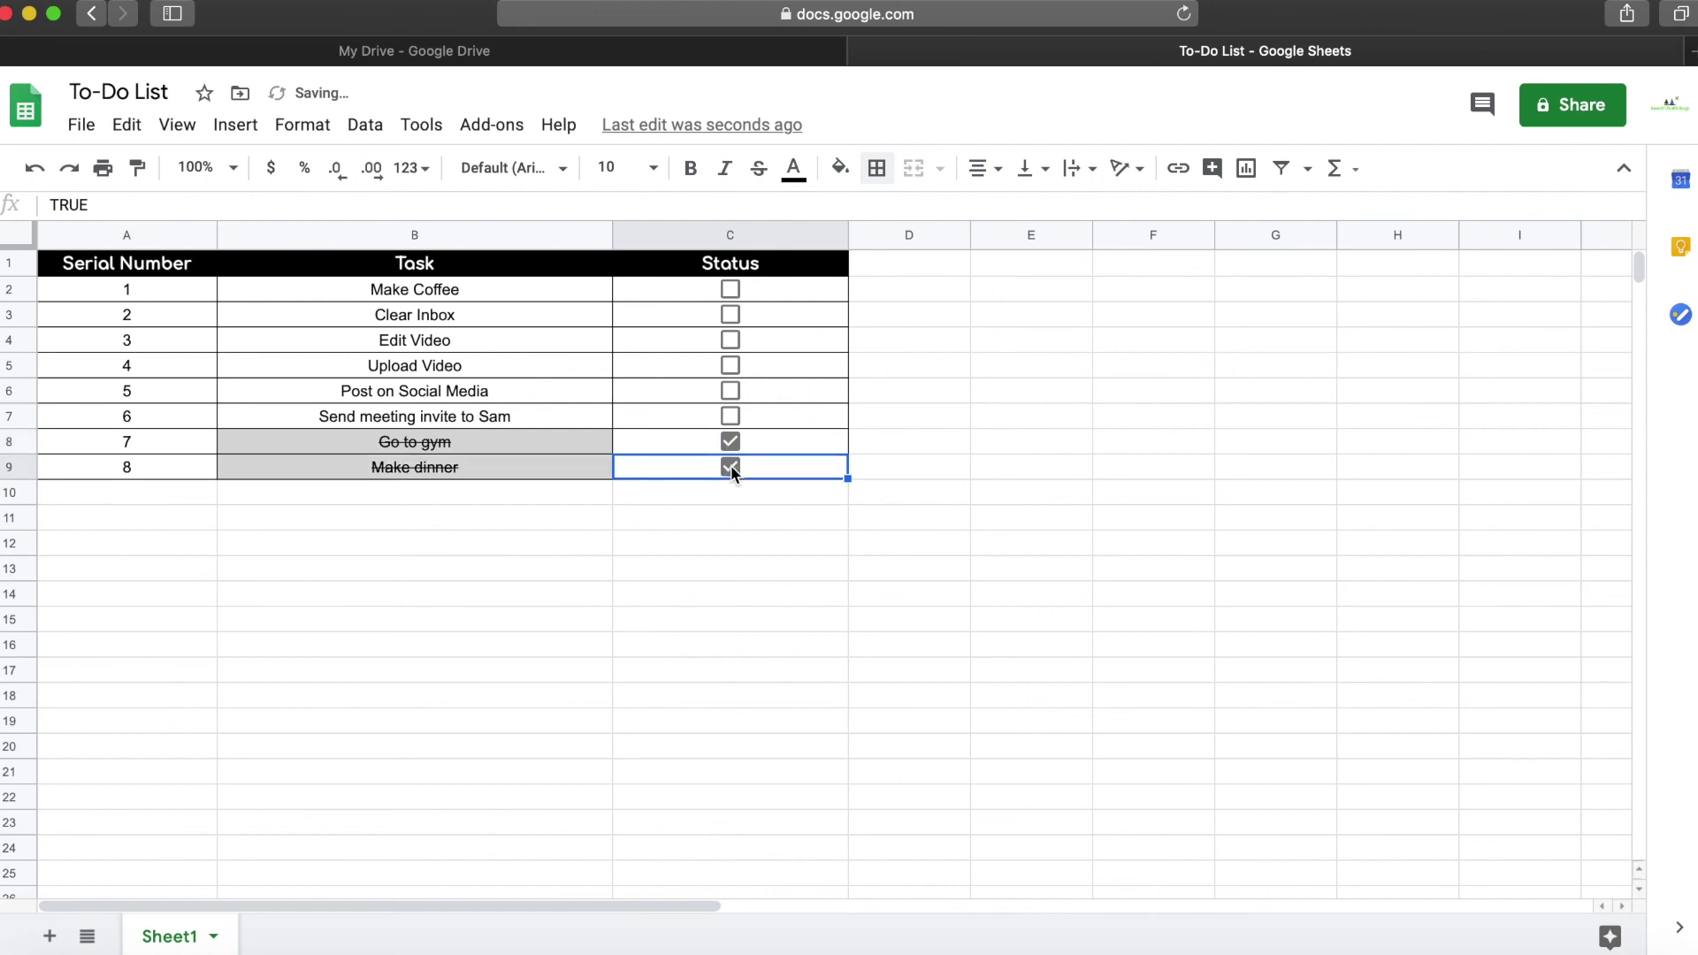
left_click(731, 466)
left_click(732, 443)
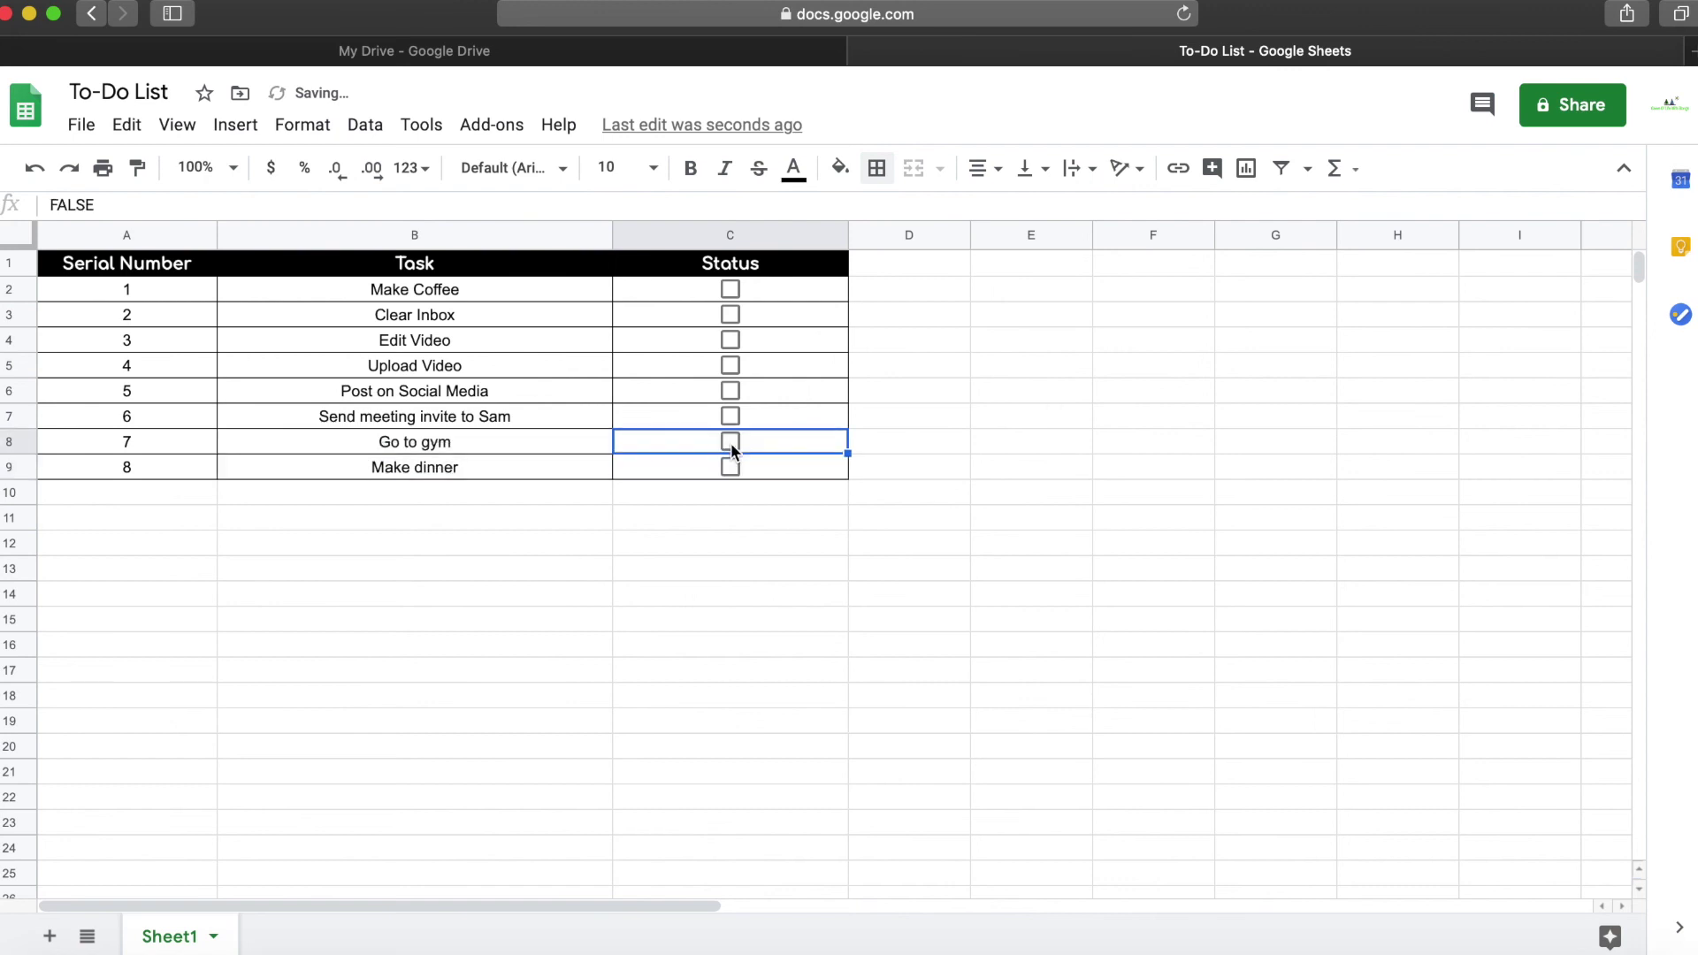